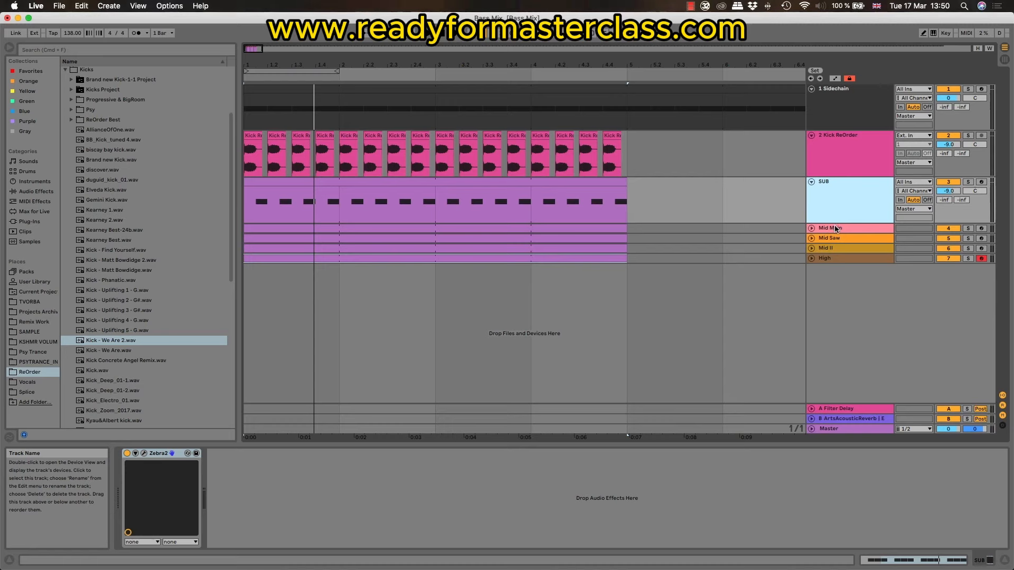
Step: Look through the SUB, mid and high bass tracks and play the arrangement from the first kick clip
click(836, 229)
click(831, 239)
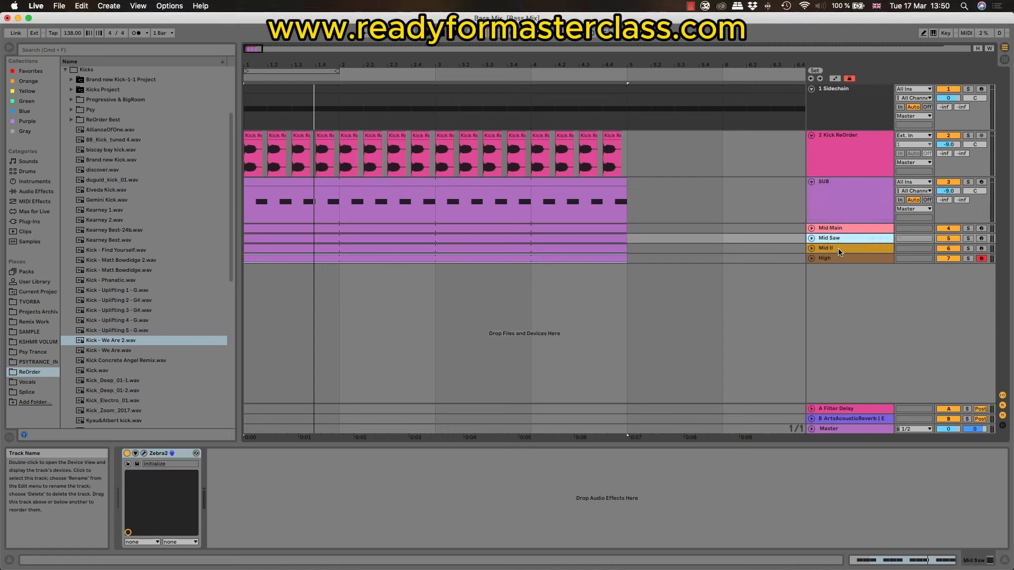
click(838, 250)
click(834, 259)
click(837, 202)
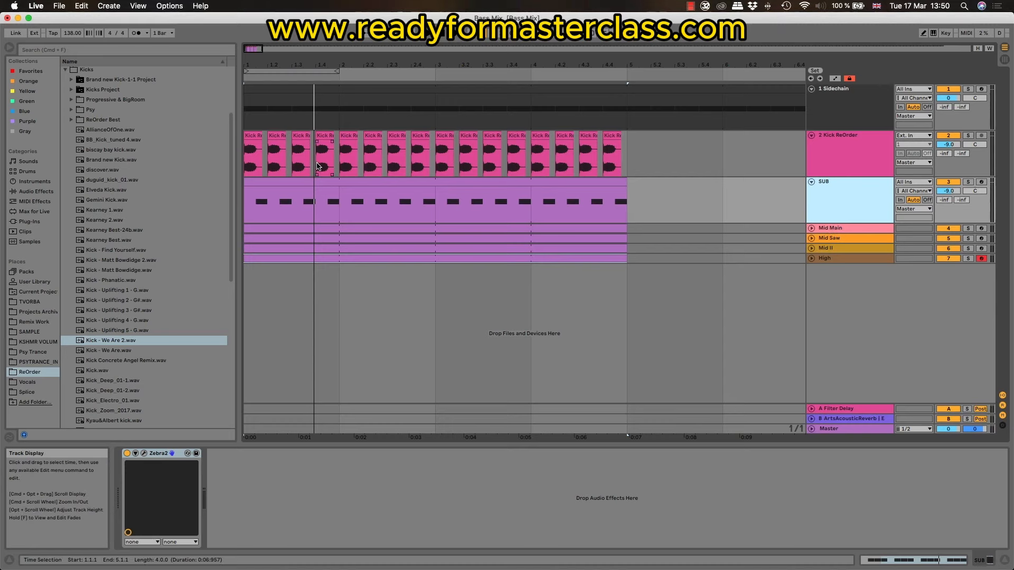
click(252, 156)
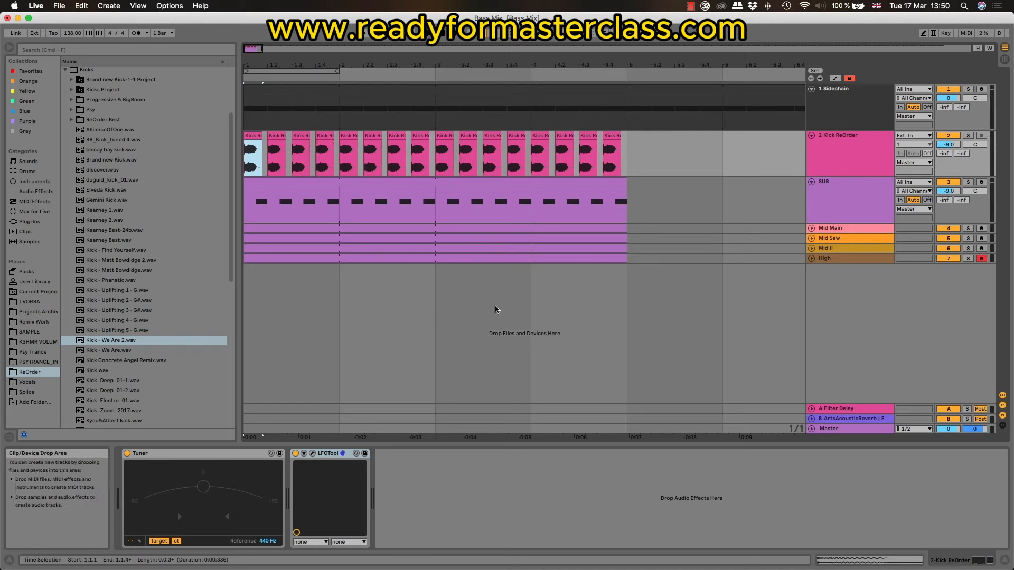
key(space)
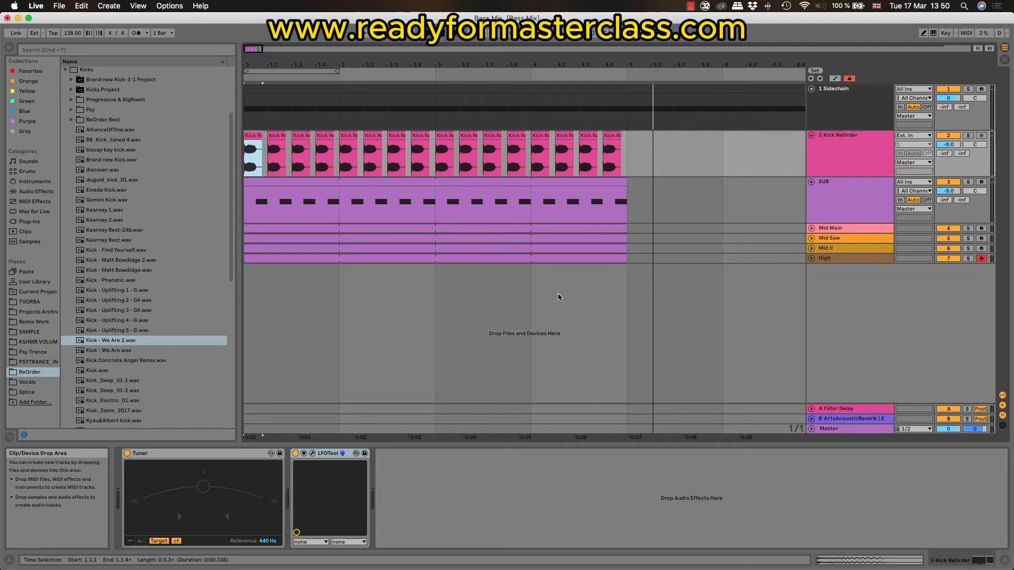
Step: Group the Kick ReOrder and SUB tracks together and select the new group track
click(600, 182)
click(831, 189)
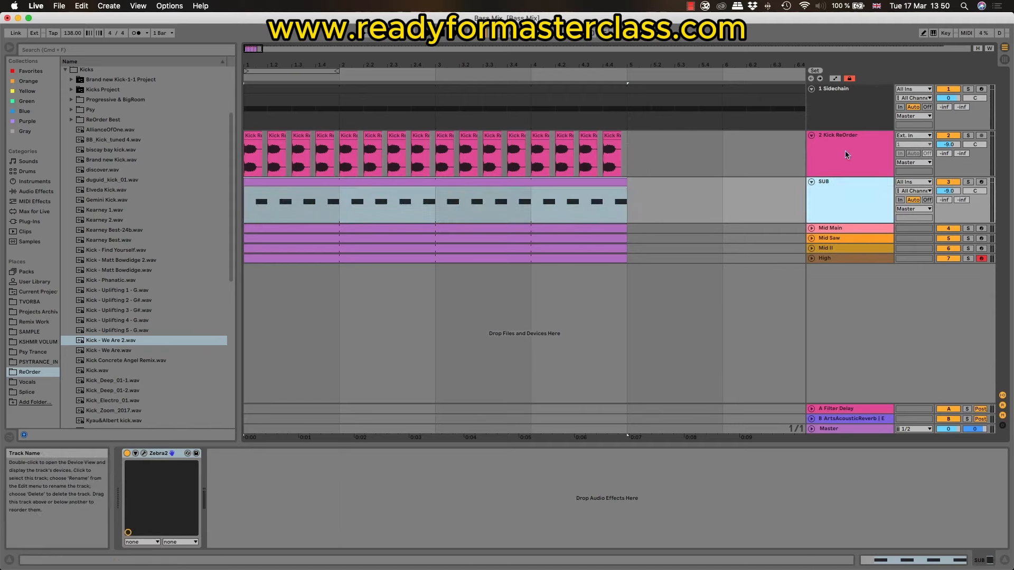
shift+click(845, 153)
right_click(845, 154)
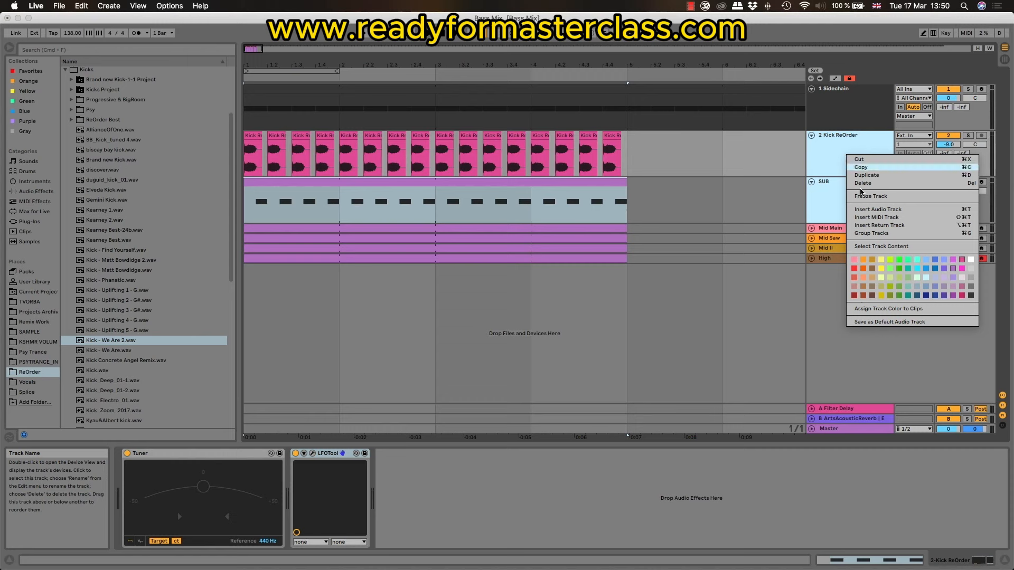
click(868, 234)
click(854, 158)
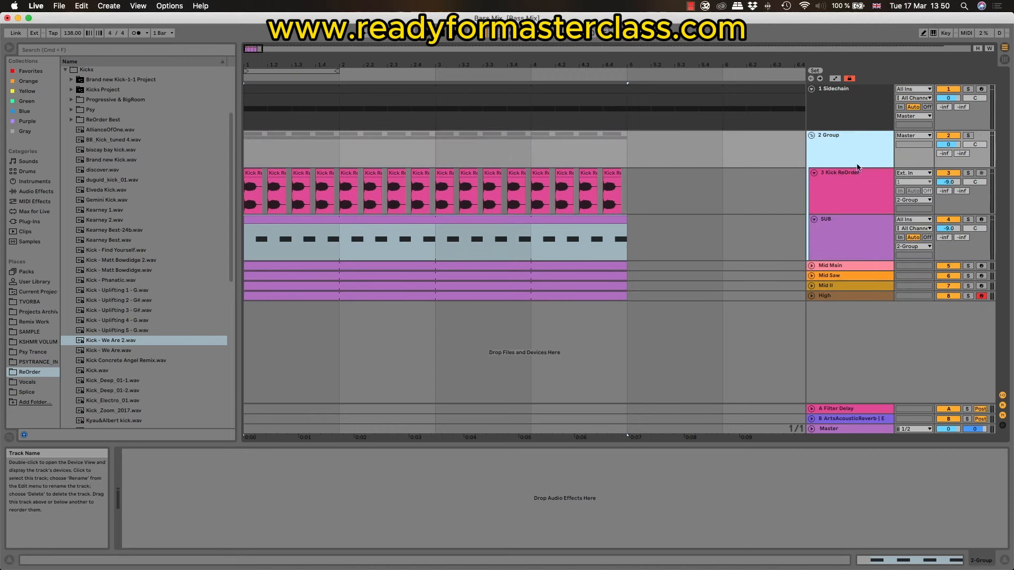
click(843, 182)
click(850, 133)
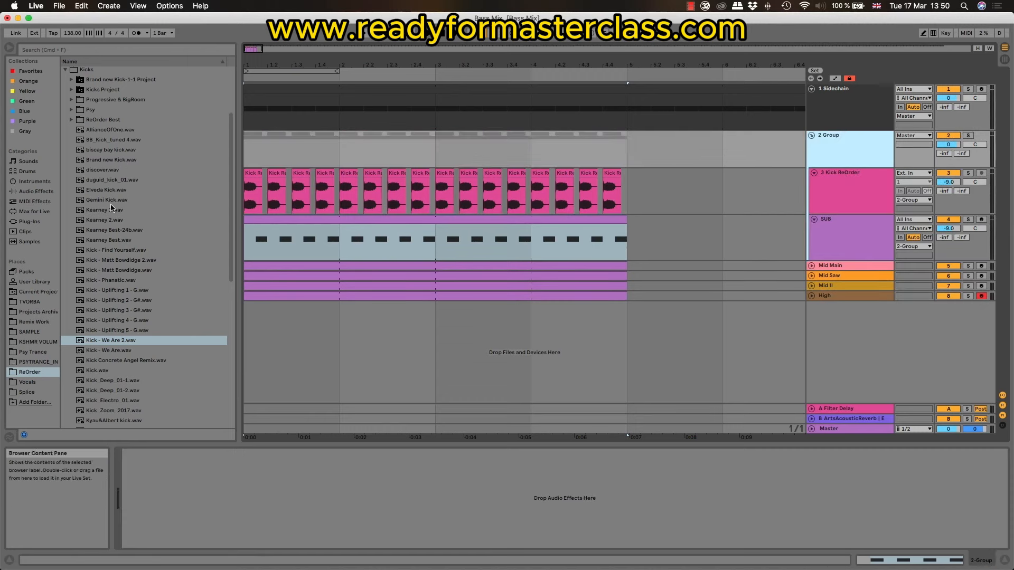
Step: Add the Xfer Records LFOTool audio unit to the kick and SUB group and load its OSC Visualizer shape
click(42, 222)
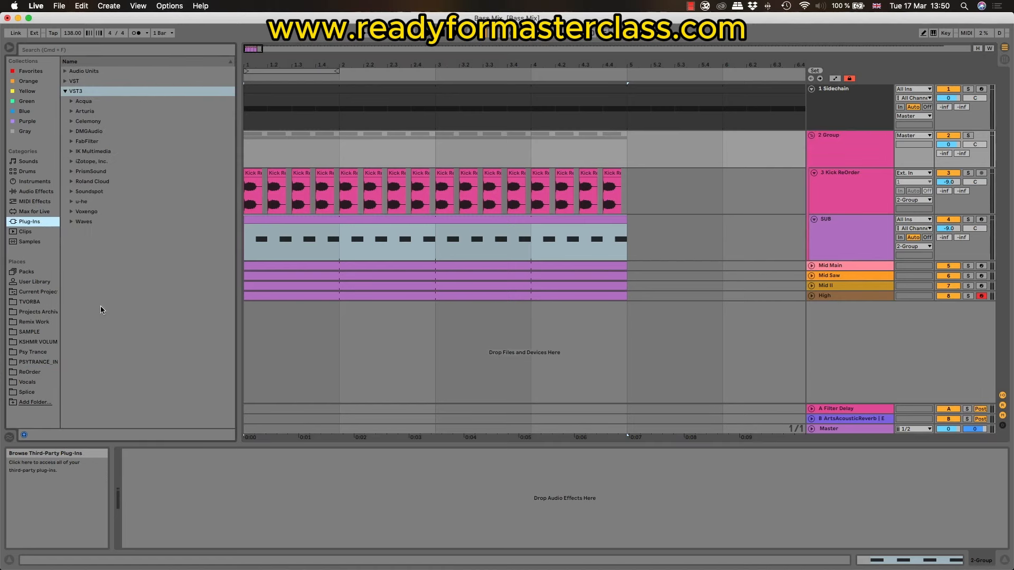
click(65, 72)
click(71, 403)
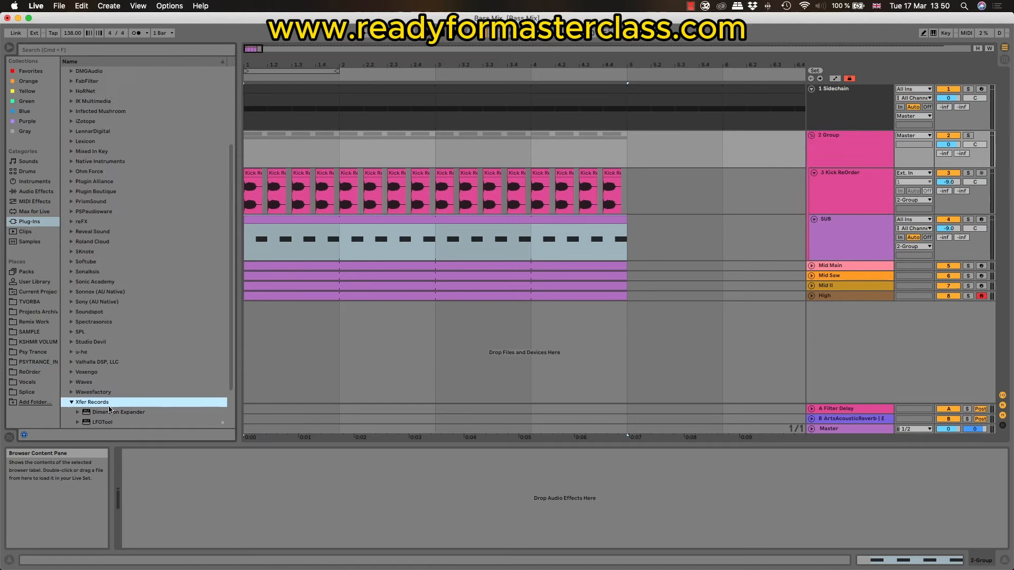
scroll(108, 409, down, 2)
drag(103, 377, 412, 224)
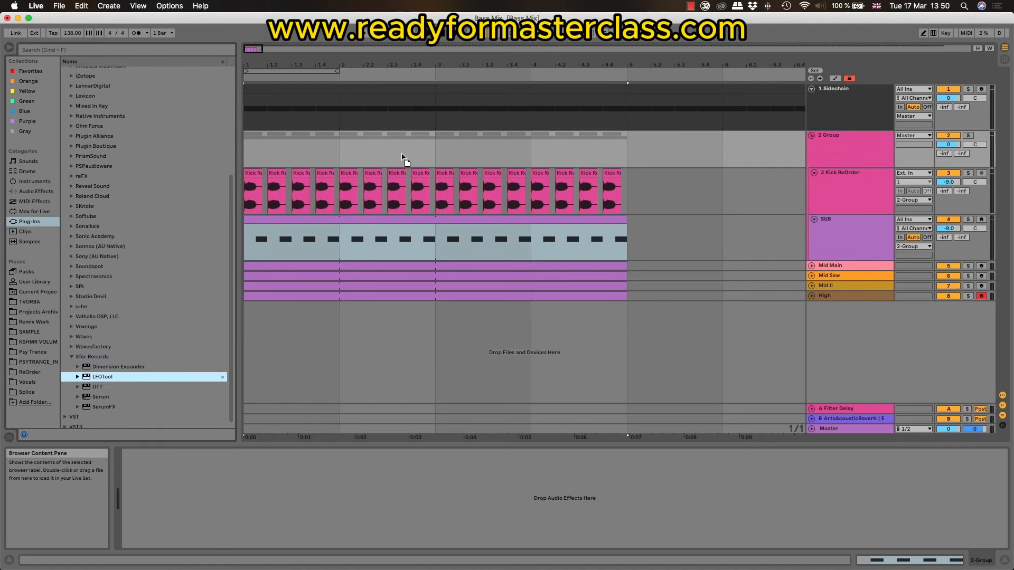
drag(404, 159, 404, 158)
click(667, 292)
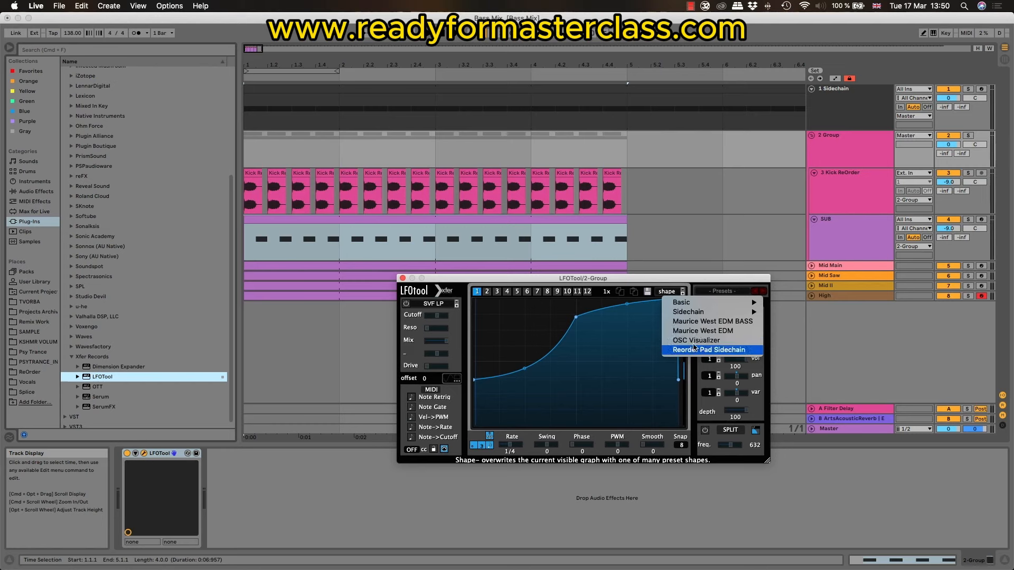
click(696, 340)
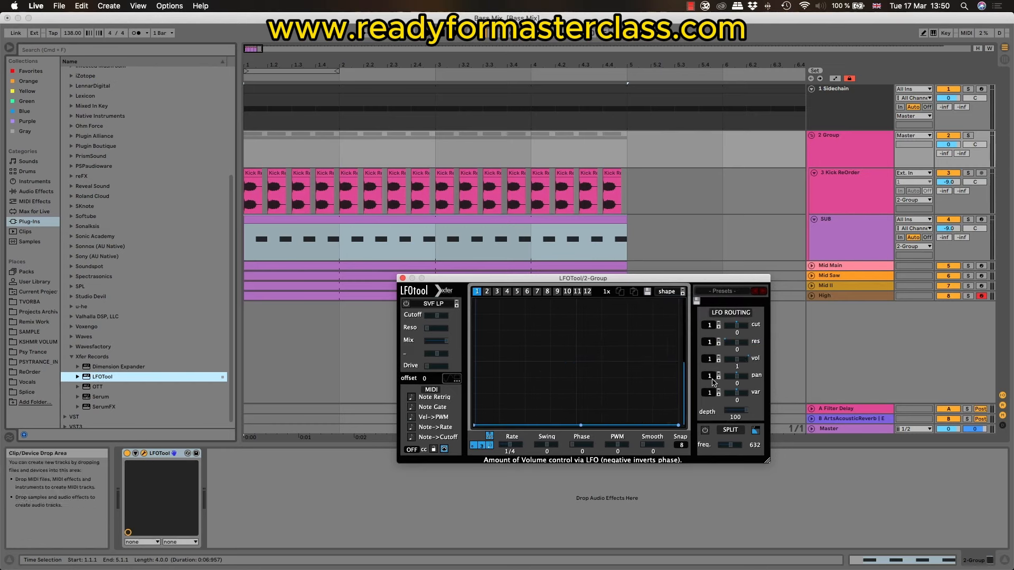
Step: Solo the kick and SUB group, turn on LFOTool's waveform display, and play the loop through it
click(967, 135)
drag(616, 282, 494, 255)
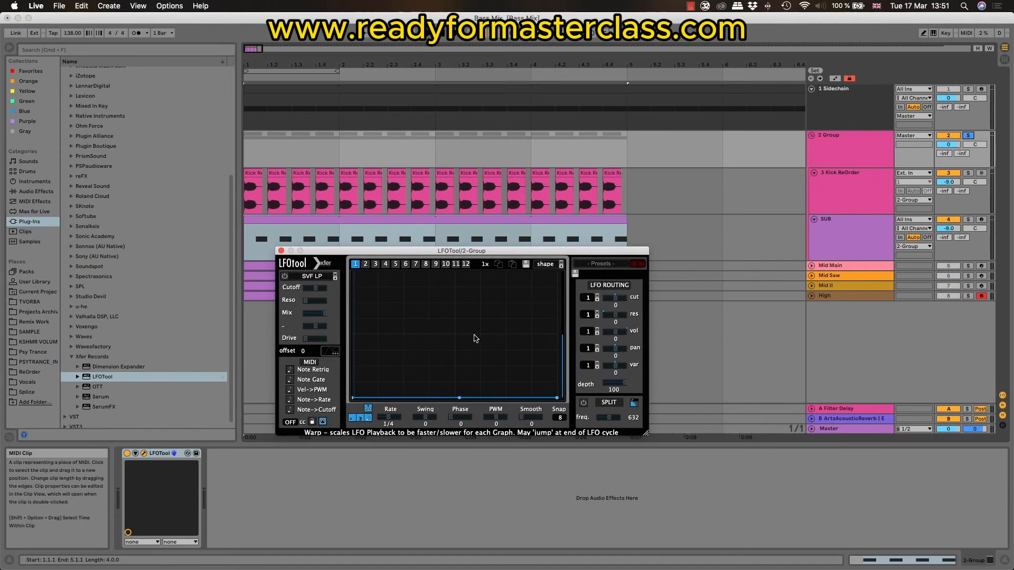
click(334, 352)
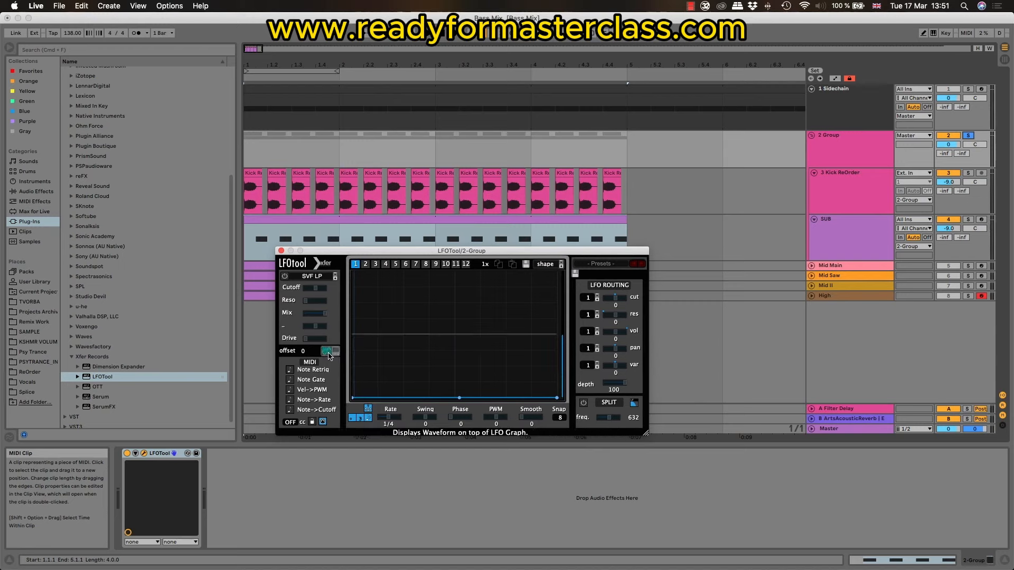
key(space)
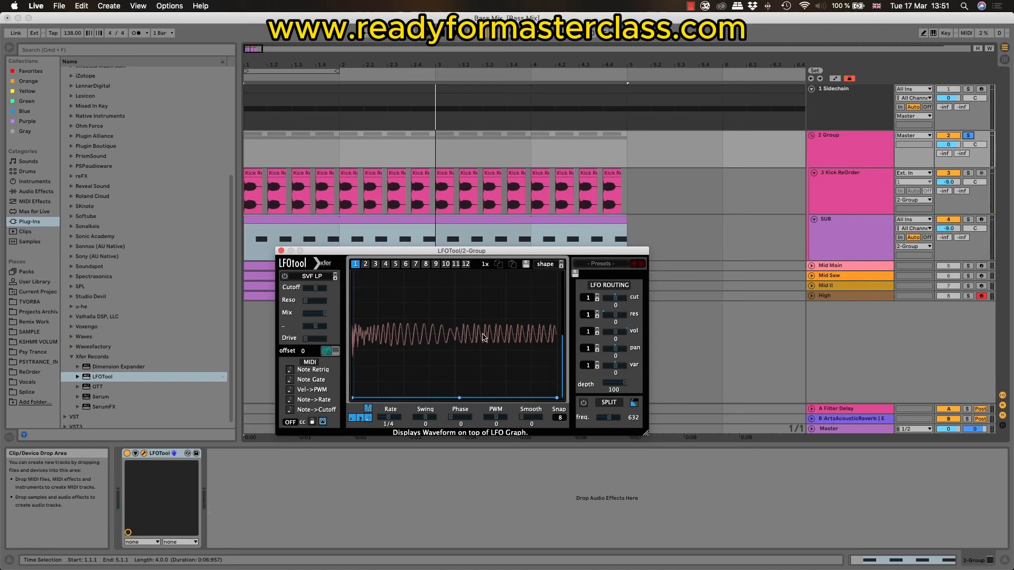
Step: Set the SUB track volume to -12 dB, play the loop, and close the group's LFOTool window
click(953, 232)
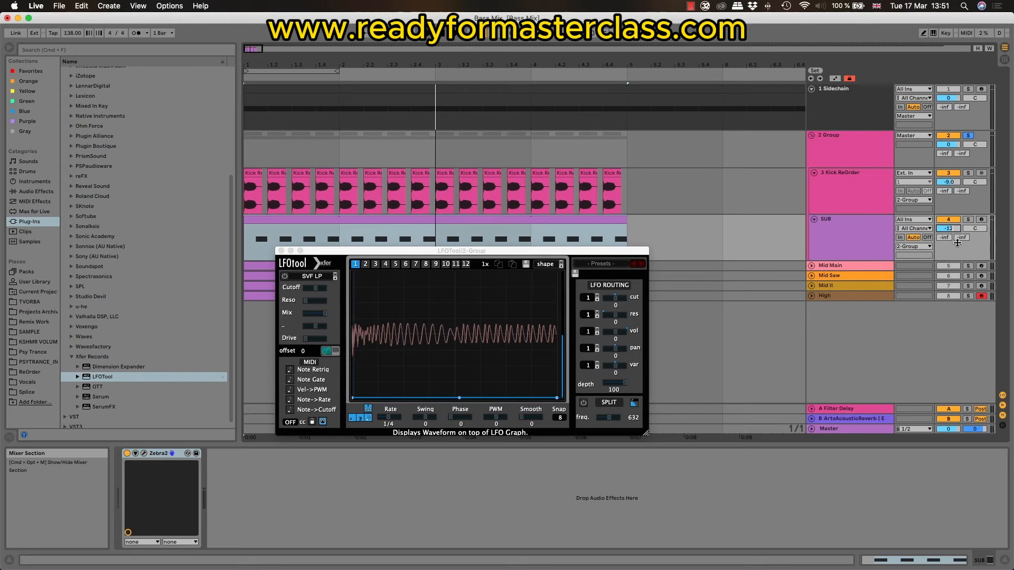
key(space)
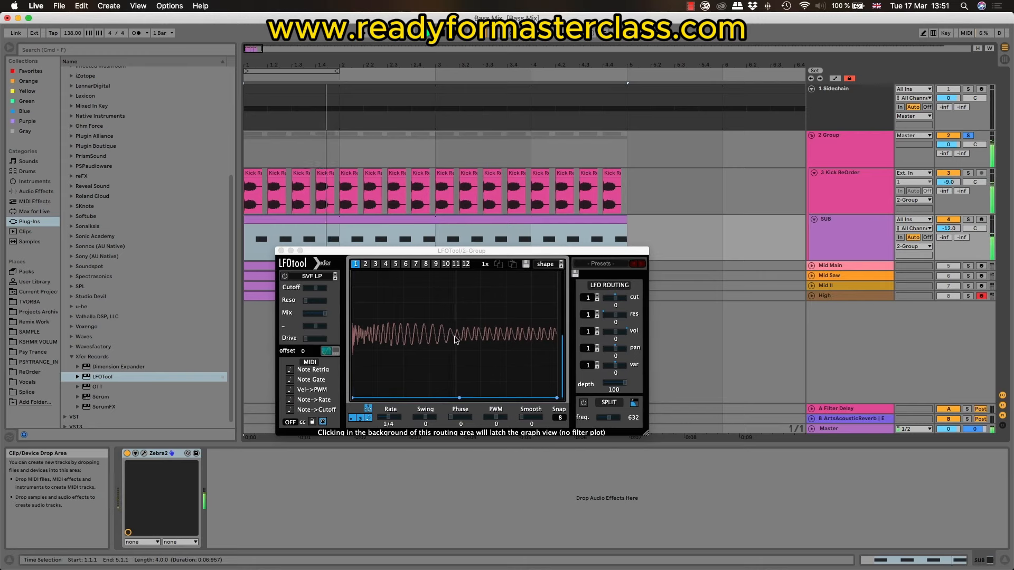
click(281, 250)
Step: Add LFOTool to the SUB track after Zebra2
click(849, 232)
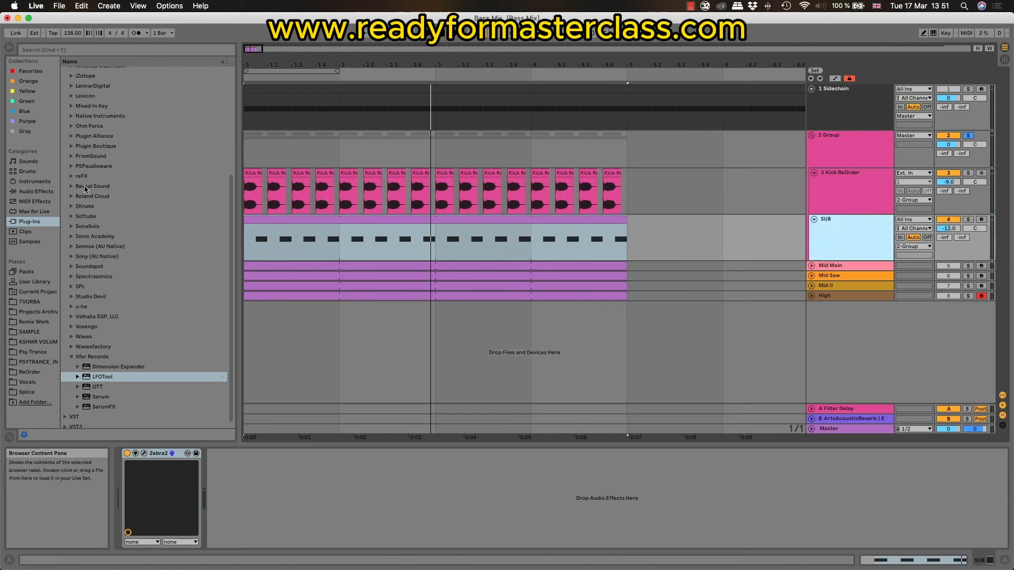
drag(102, 378, 249, 440)
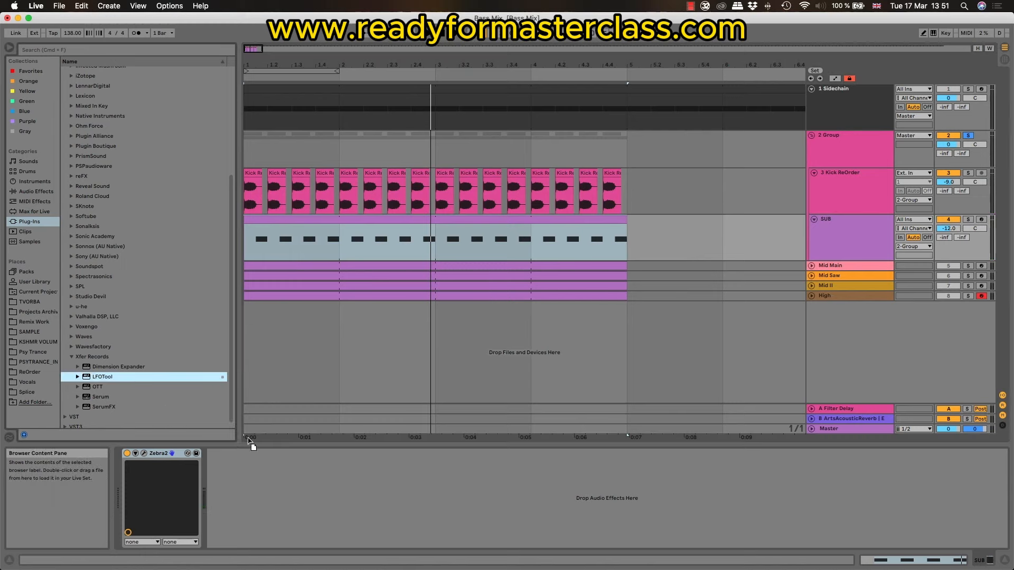
drag(296, 503, 295, 502)
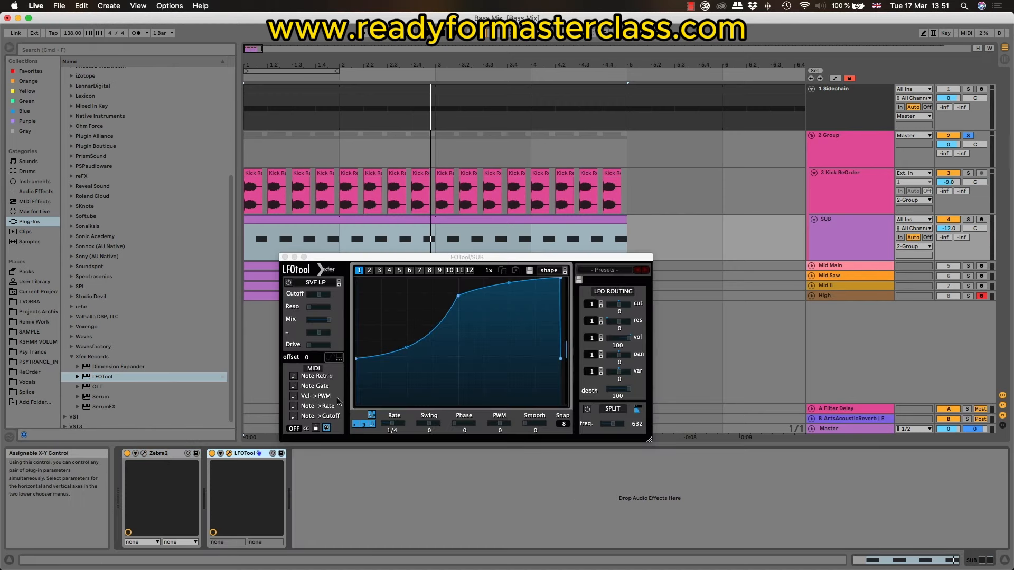
Step: Turn on the waveform display in the SUB's LFOTool, solo the SUB track, and play it
click(334, 359)
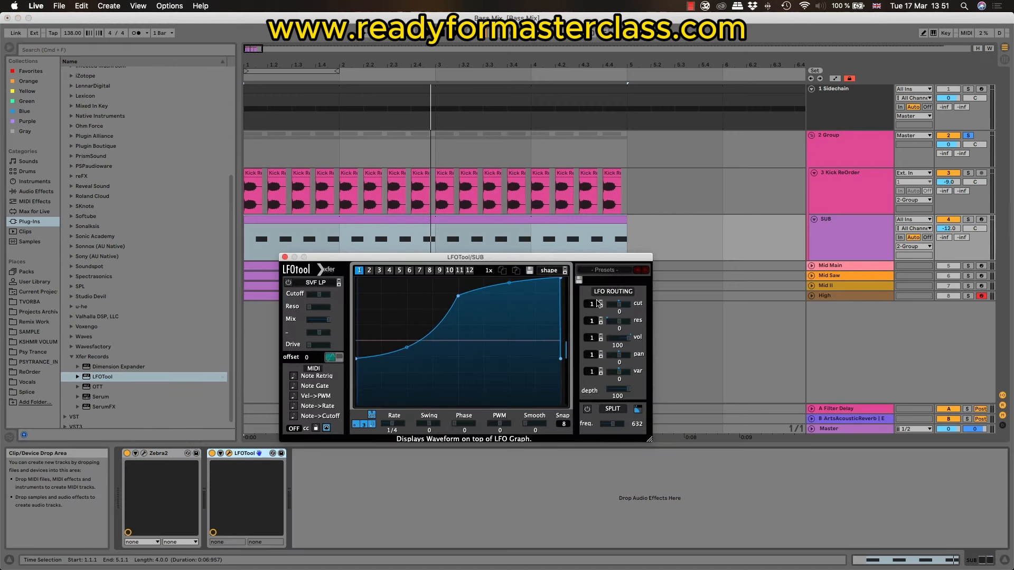
click(968, 219)
key(space)
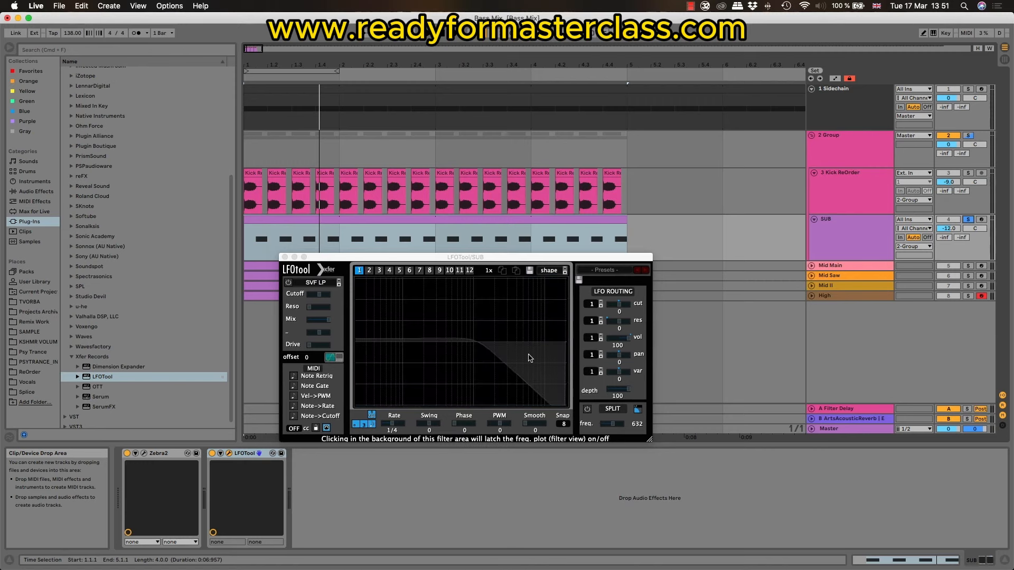
Step: Reshape the SUB's LFOTool volume curve to start at zero, stay low during the kick, and rise steeply to full level at the middle node
drag(355, 359, 356, 403)
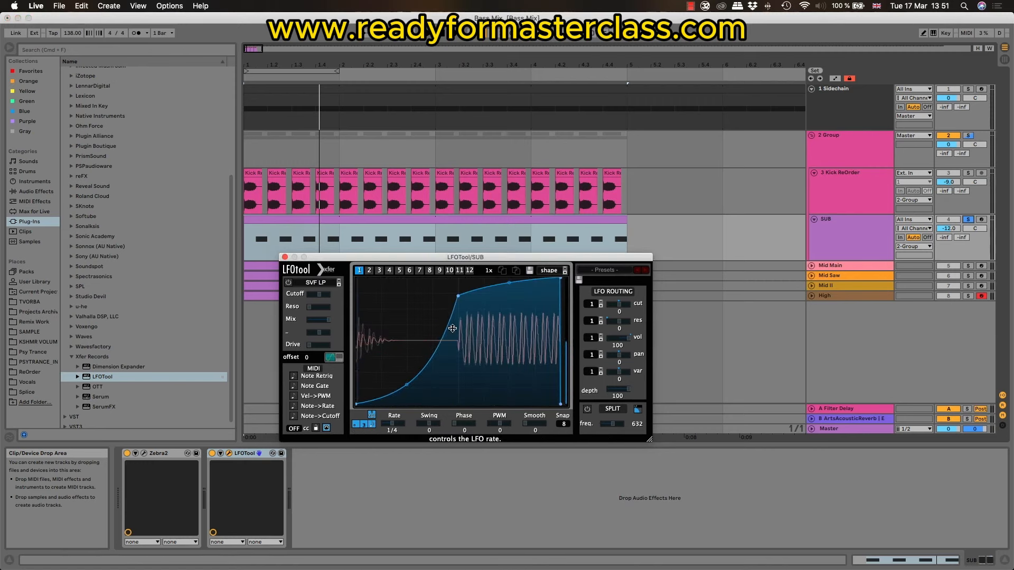
drag(459, 296, 457, 278)
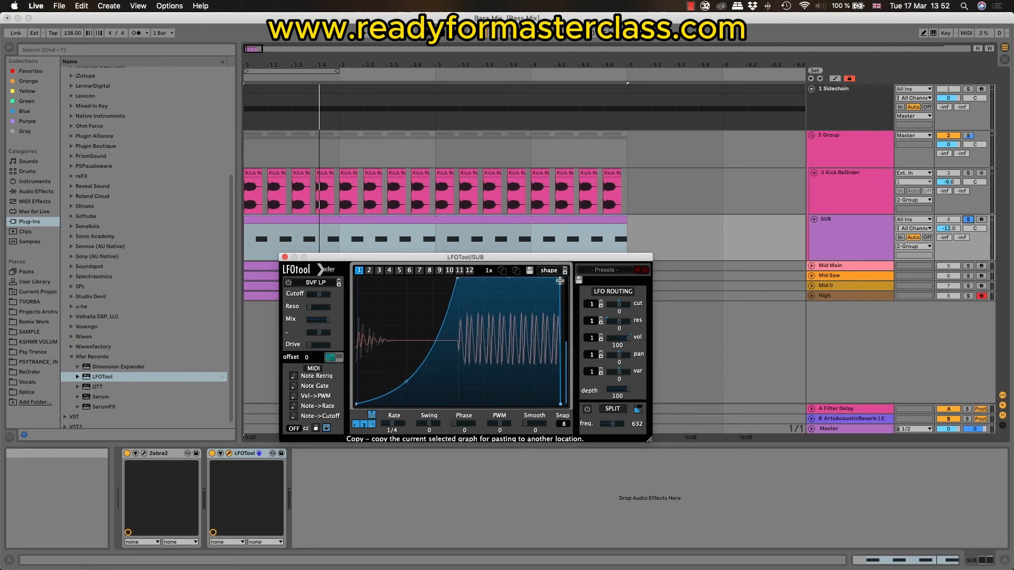
drag(412, 380, 425, 413)
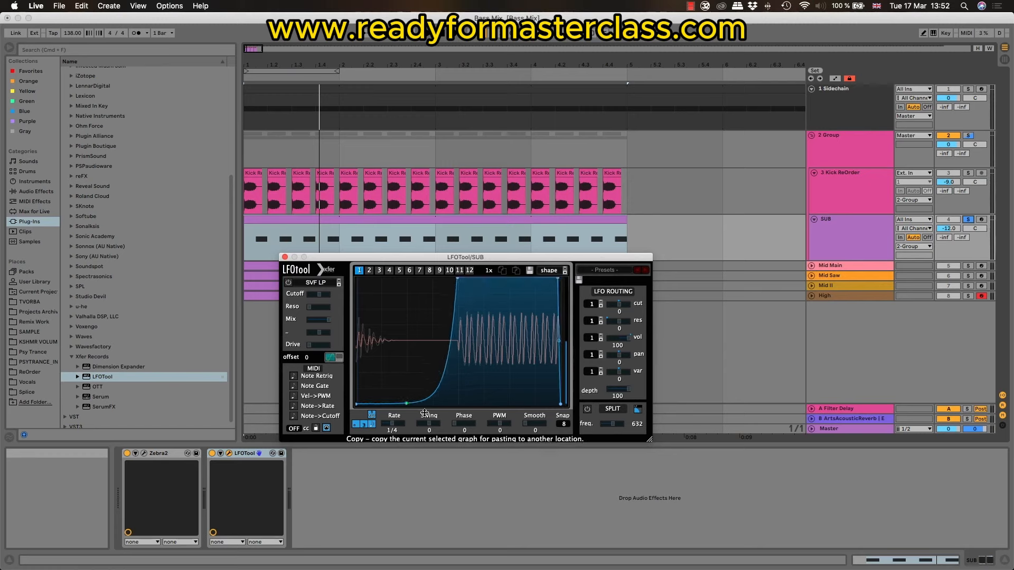
Step: Solo the kick alongside the SUB, play both to check the sidechain, and close the SUB's LFOTool window
click(373, 346)
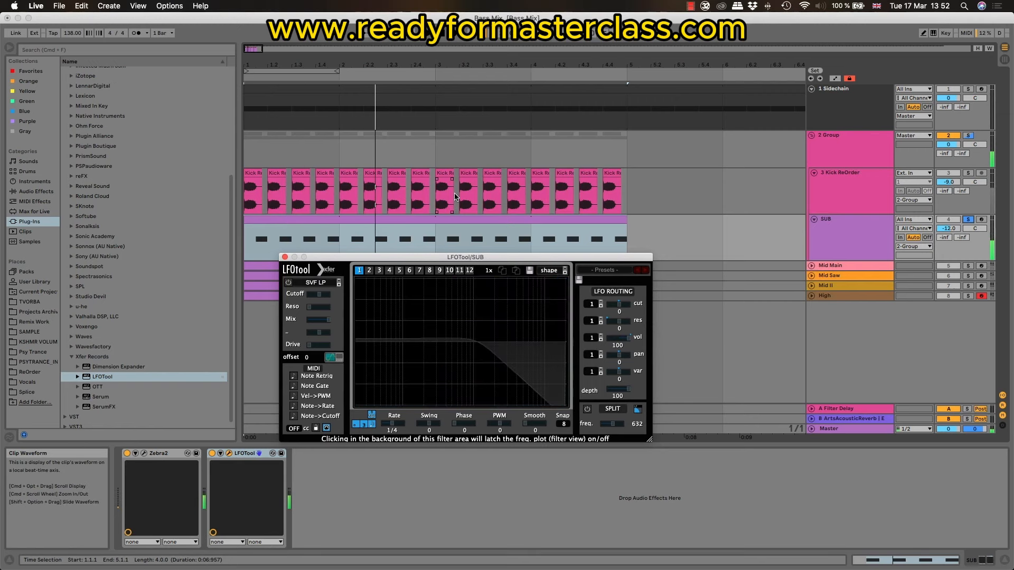
click(270, 459)
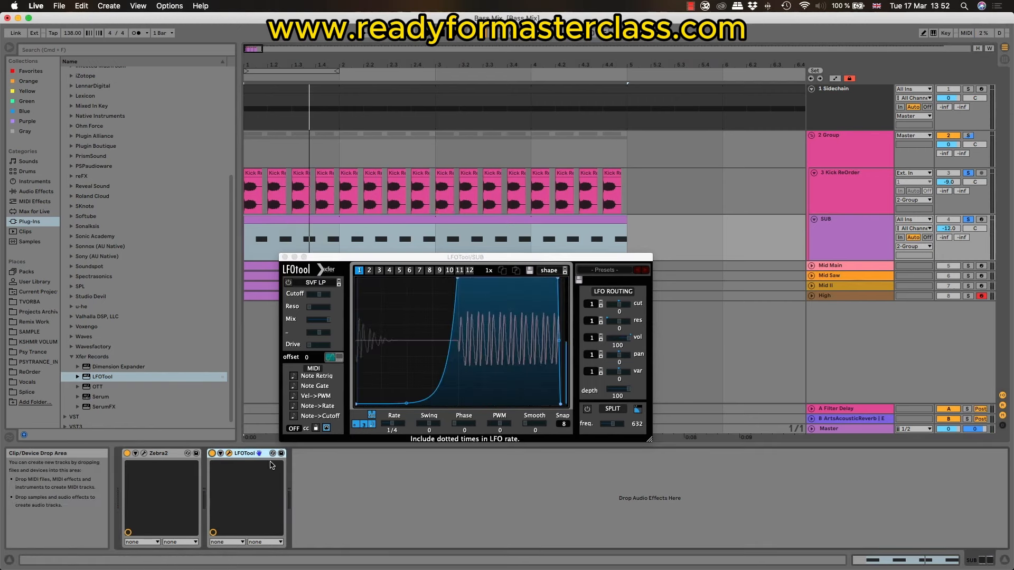
key(space)
key(space)
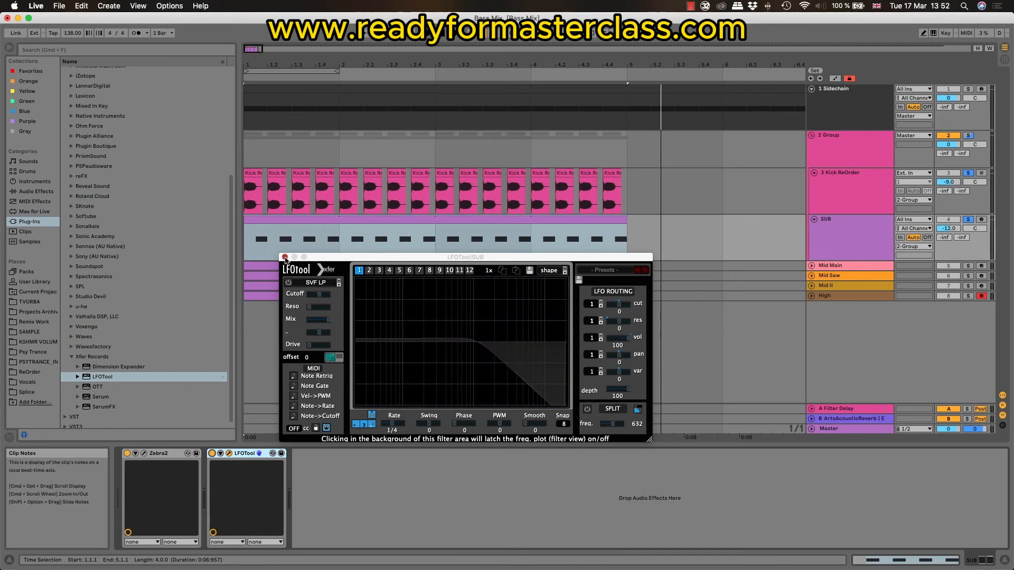
click(286, 257)
Step: Insert FabFilter's FF Pro-Q 3 on the SUB track between Zebra2 and LFOTool
click(37, 191)
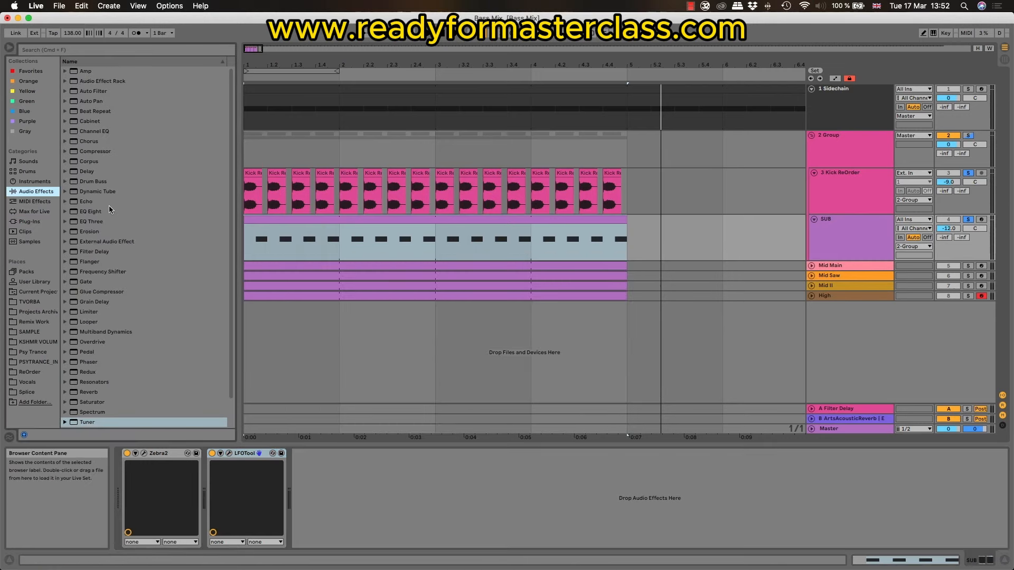
click(34, 221)
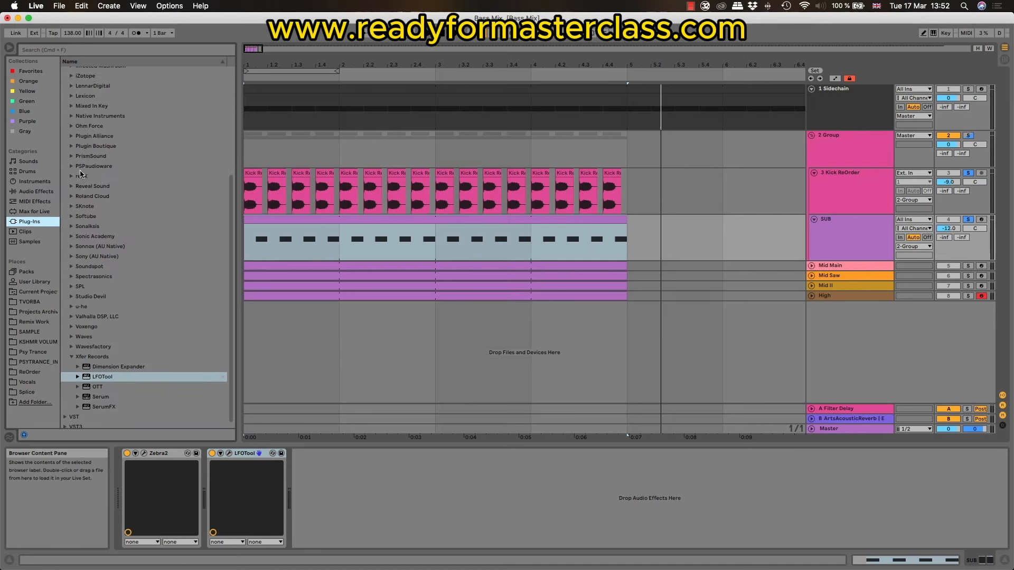
scroll(80, 174, up, 4)
click(71, 213)
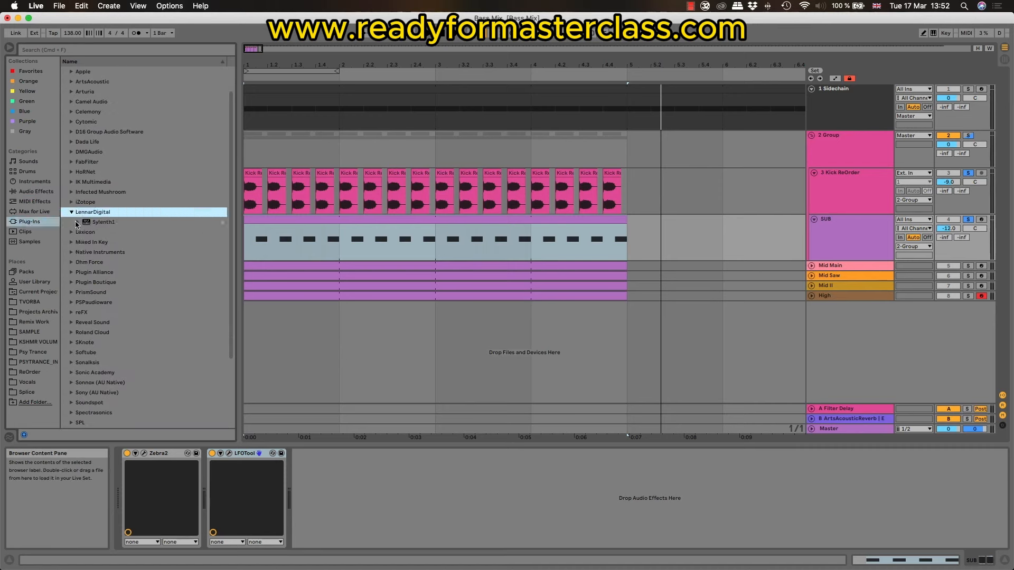
click(72, 212)
click(72, 162)
drag(123, 264, 144, 312)
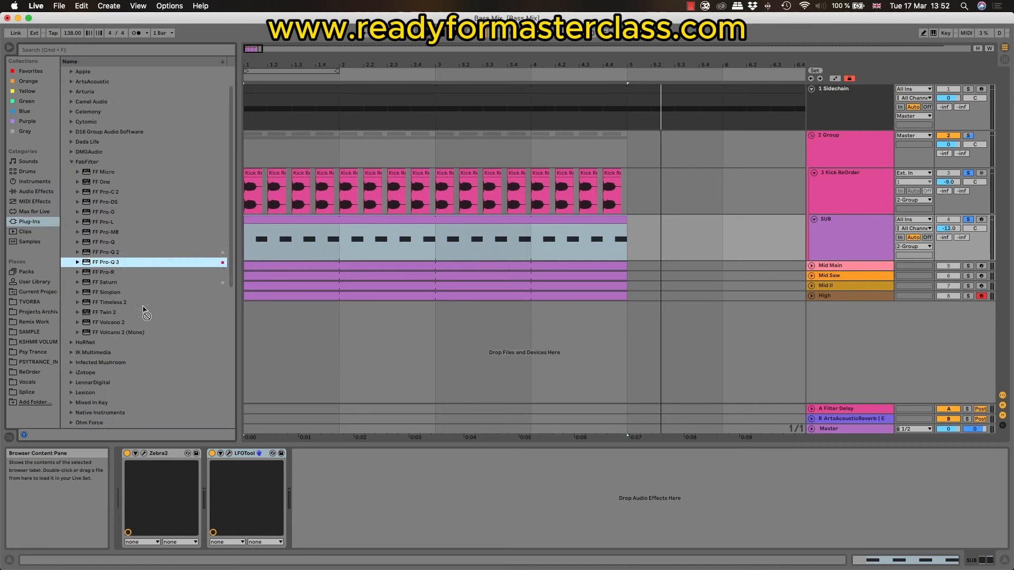
drag(298, 512, 238, 497)
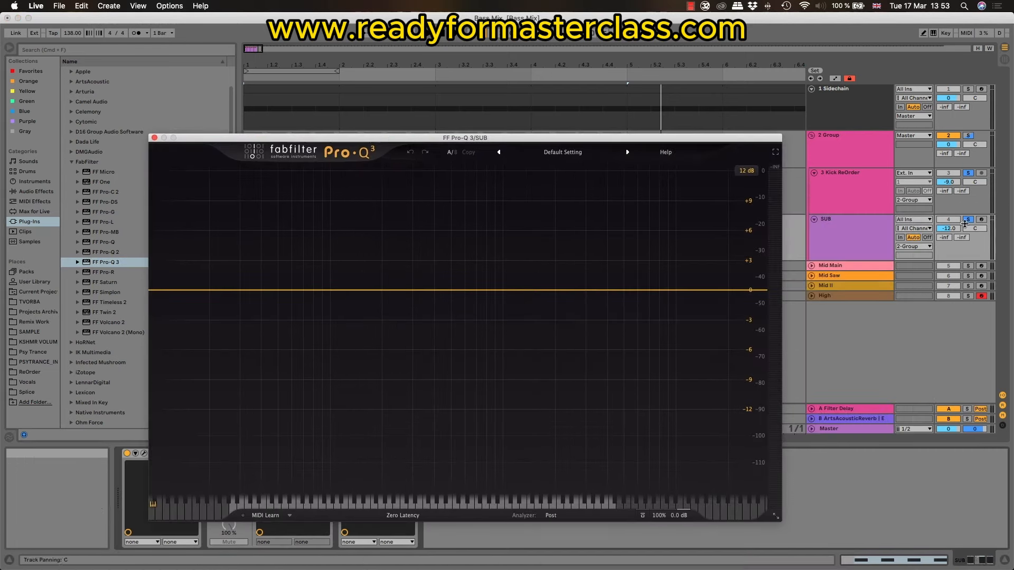
Step: Play the soloed SUB, add a 12 dB/oct low cut at about 18.7 Hz in its Pro-Q 3, and close the equalizer
key(space)
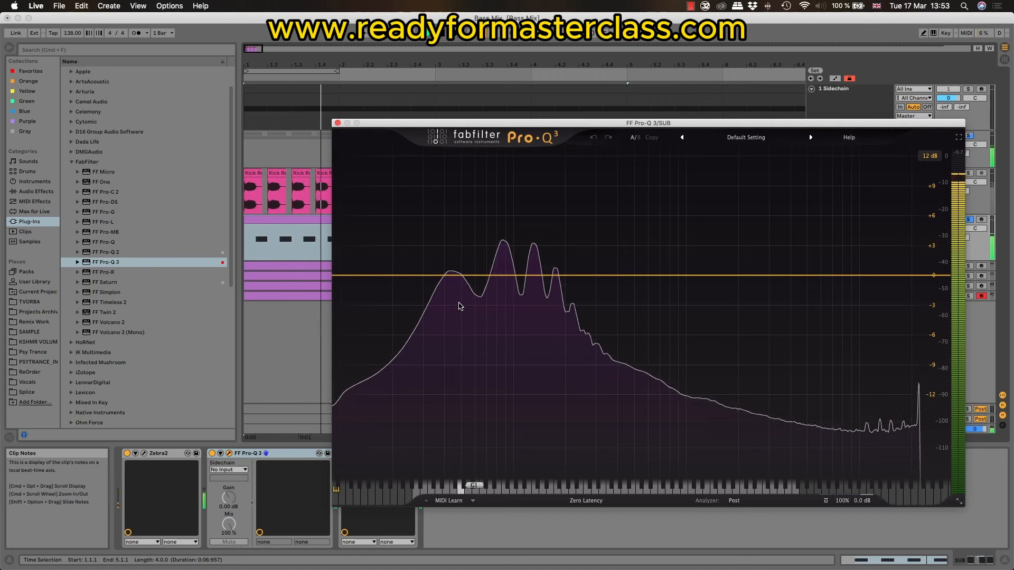
mouse_move(459, 304)
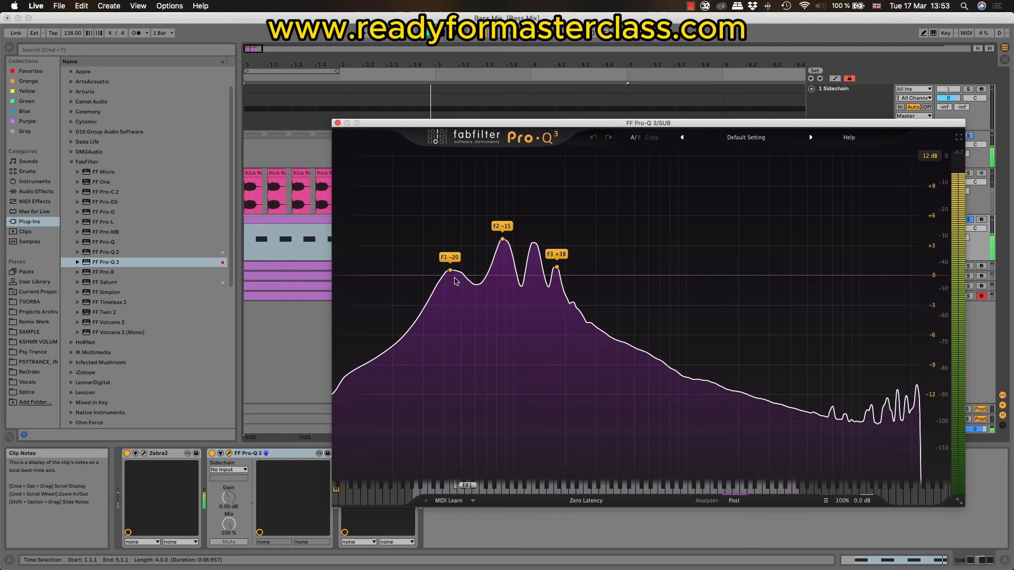
drag(359, 275, 340, 277)
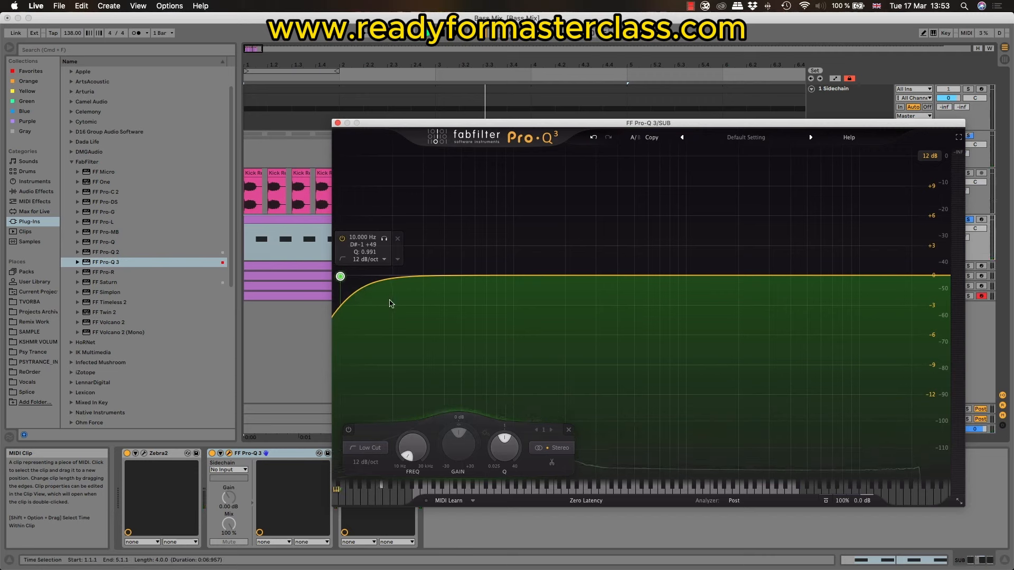
key(space)
drag(341, 276, 377, 277)
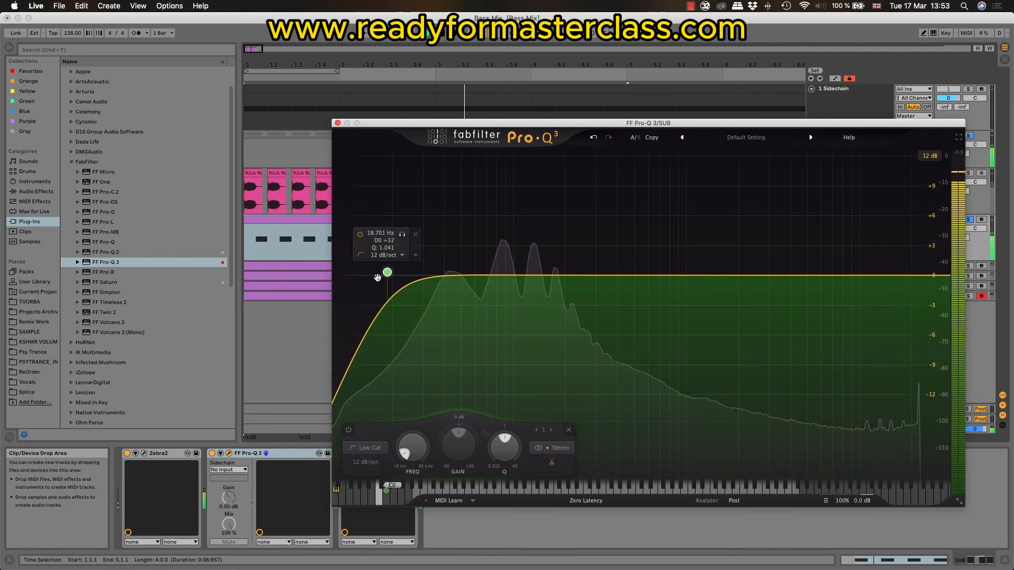
key(space)
click(338, 123)
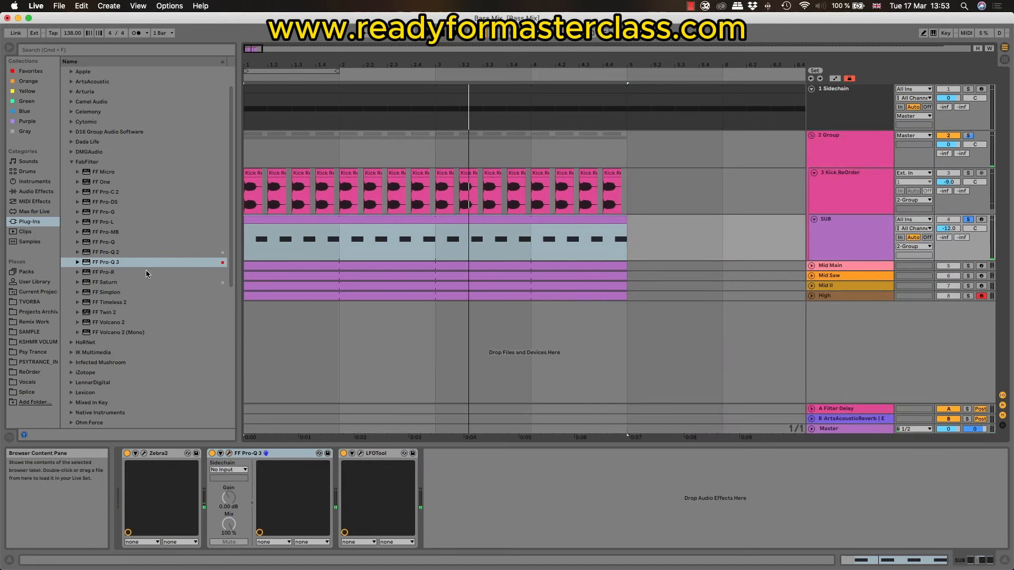
Step: Insert FF Pro-Q 3 on the Kick ReOrder track, play the kick soloed, and add a low cut beneath its fundamental
drag(101, 264, 330, 196)
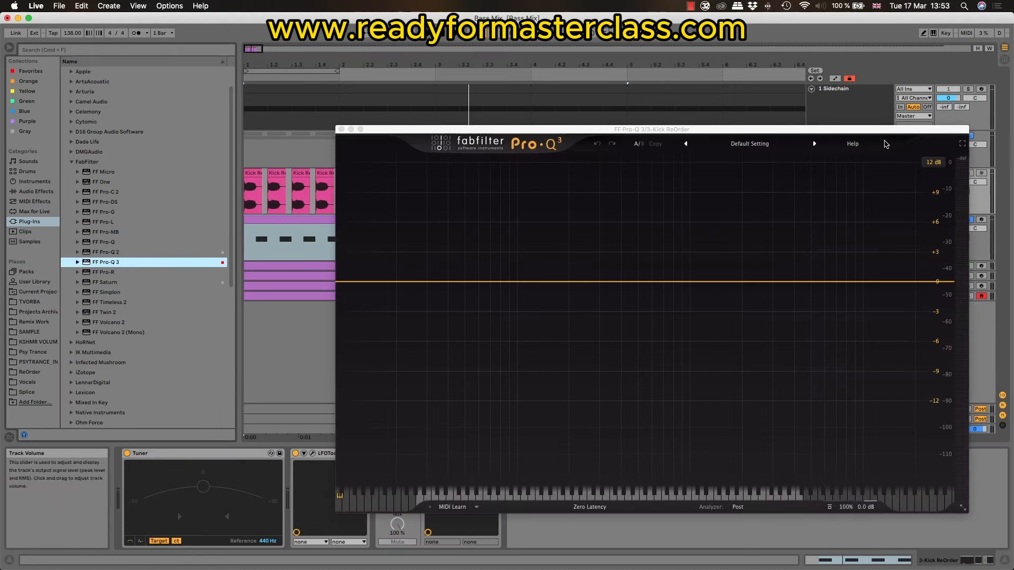
key(space)
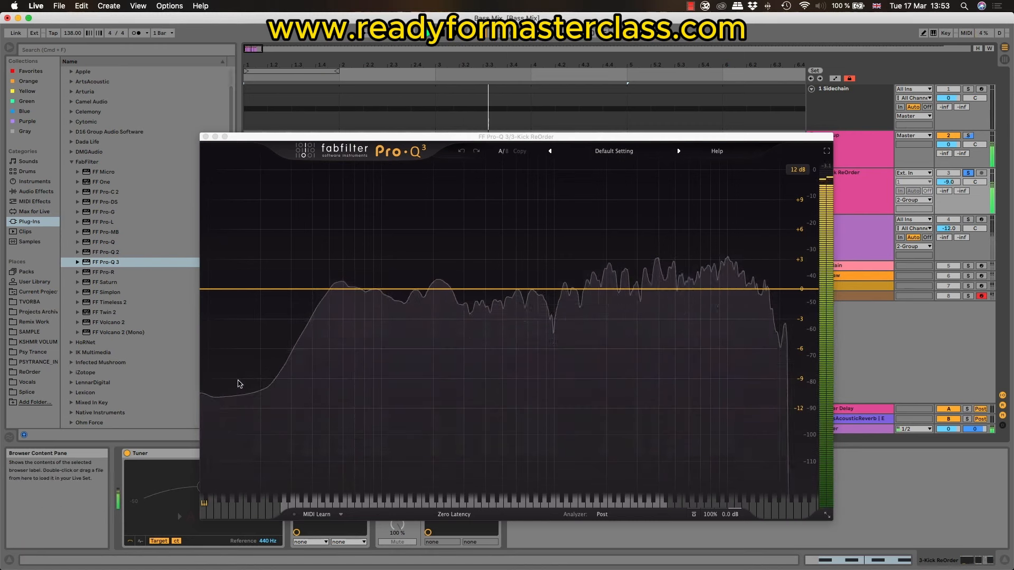
drag(207, 289, 273, 286)
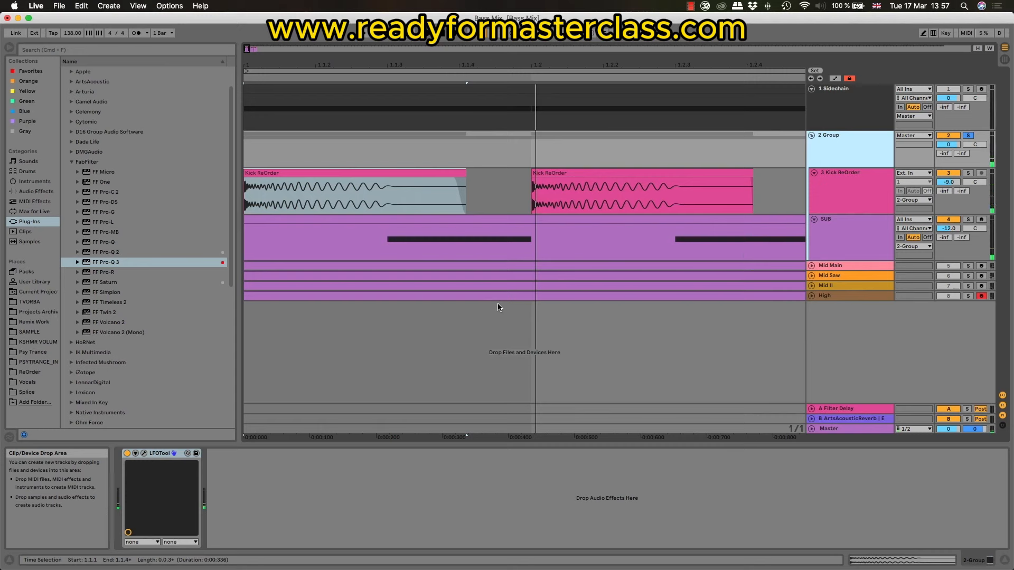
Step: Reopen the SUB's Pro-Q 3 and add bell bands at the harmonics F2 (87.307 Hz) and C3 (130.81 Hz)
click(832, 223)
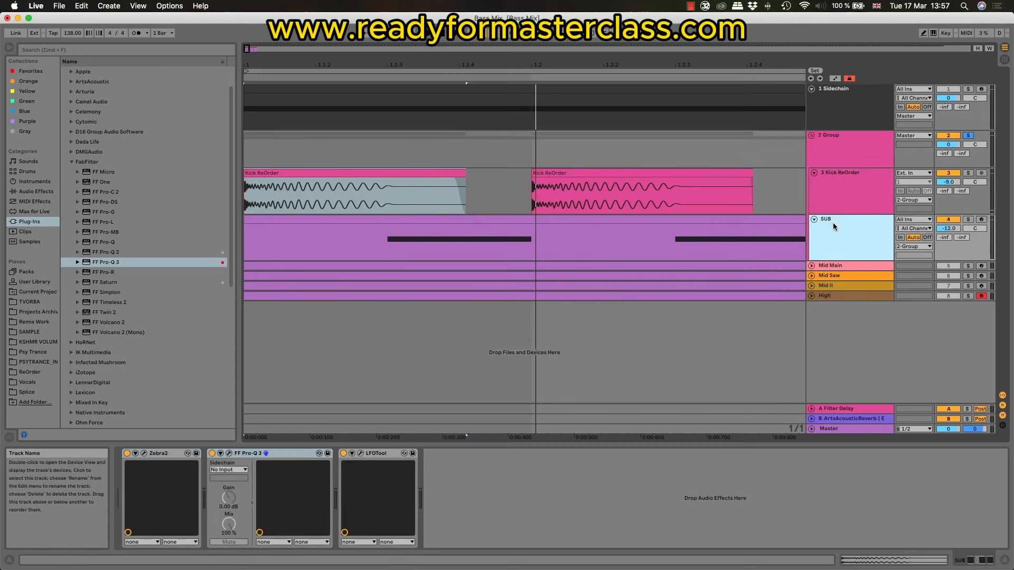
click(229, 453)
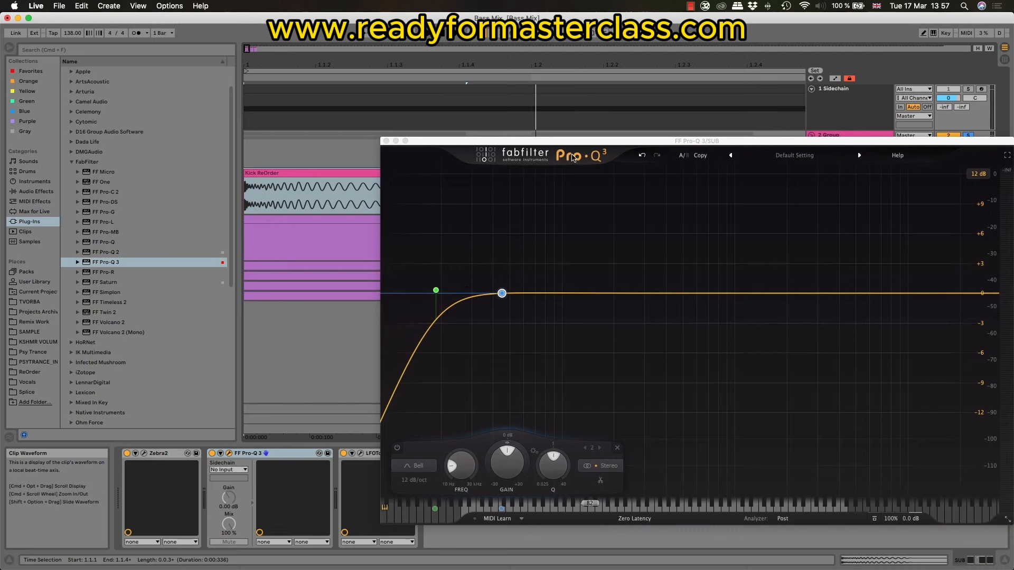
drag(563, 144, 455, 128)
key(space)
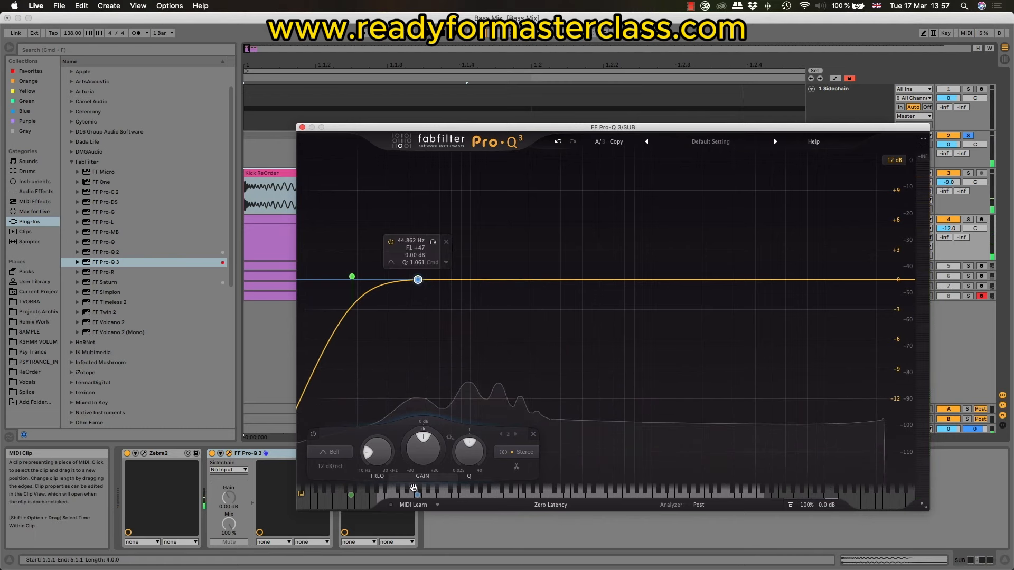
click(468, 494)
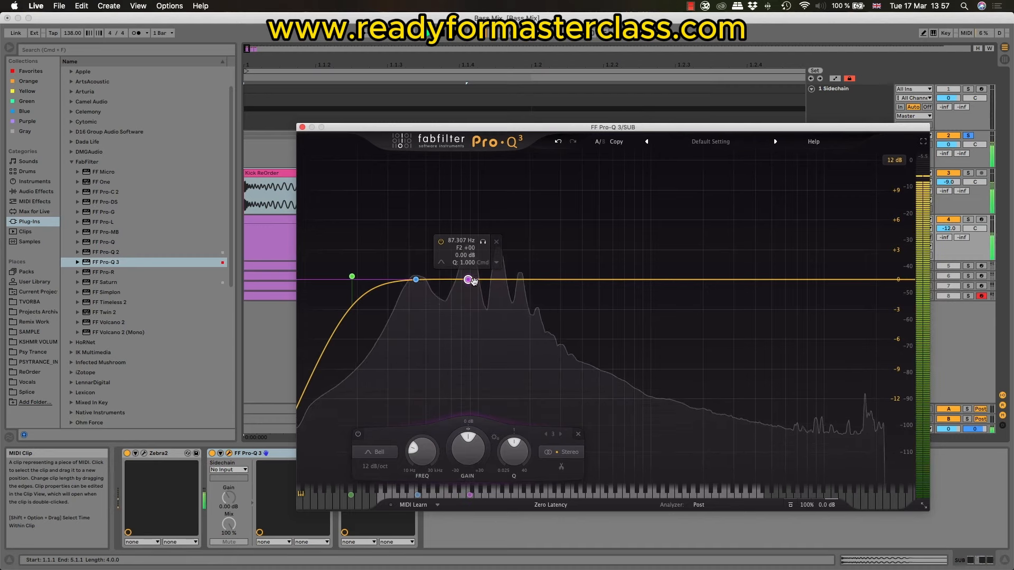
click(500, 495)
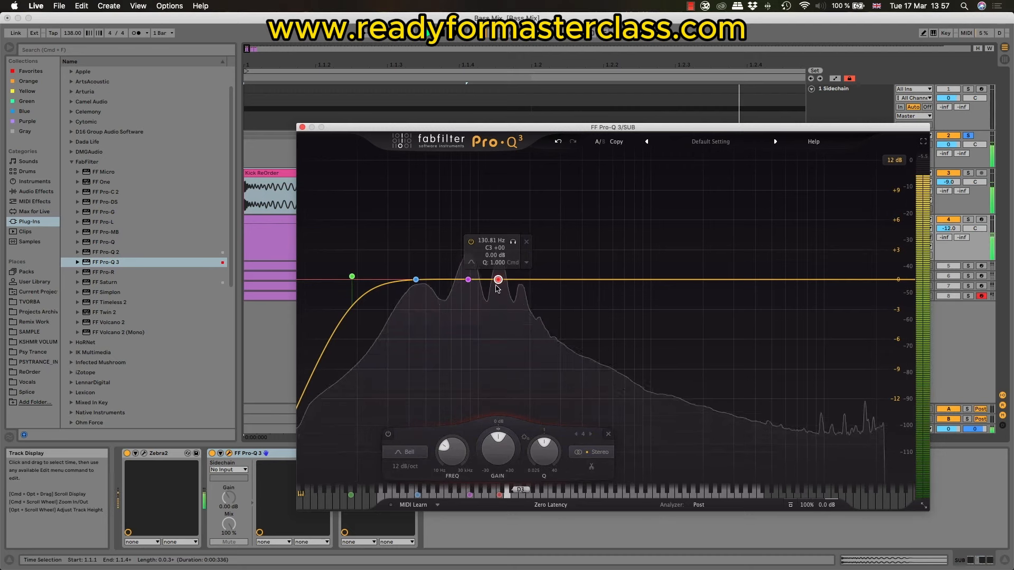
Step: Narrow the SUB's 130.81 Hz bell, lower its gain to -6.05 dB, and compare playback with the band bypassed and enabled
drag(544, 453, 499, 457)
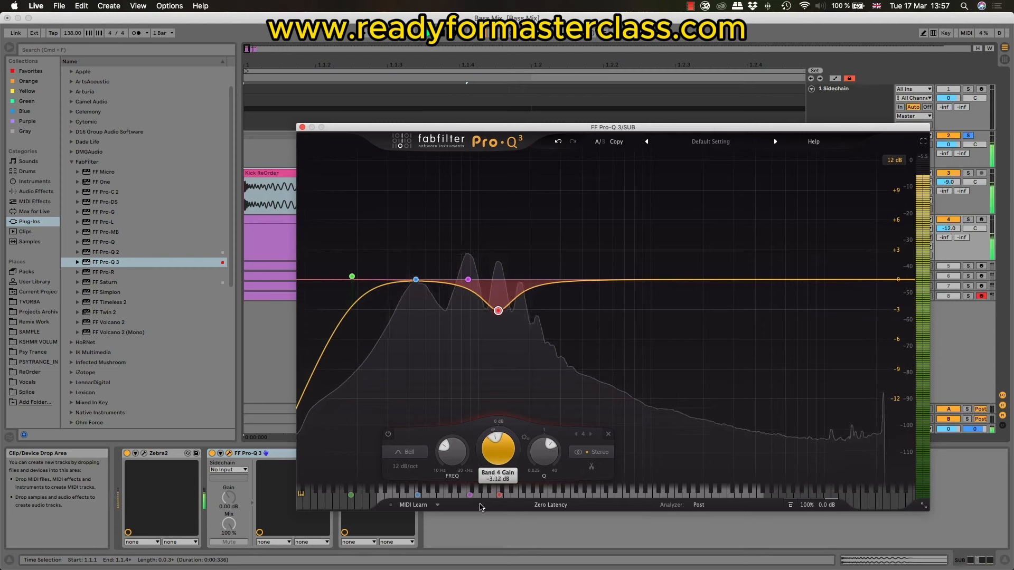
drag(480, 503, 482, 505)
drag(504, 457, 504, 477)
click(388, 434)
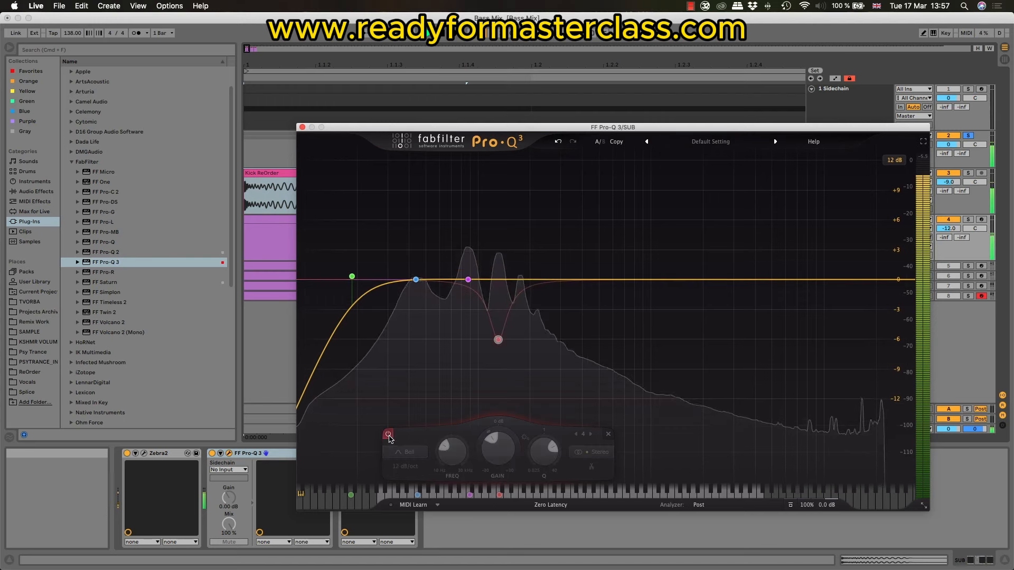
click(388, 435)
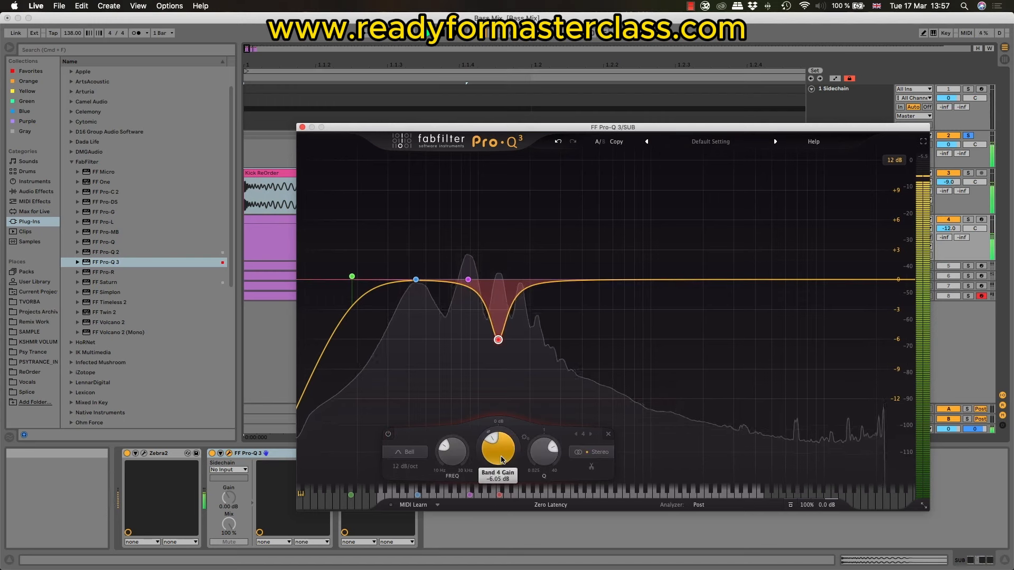
Step: Set the 130.81 Hz band's Q to 6.668 and audition it bypassed and enabled
mouse_move(501, 459)
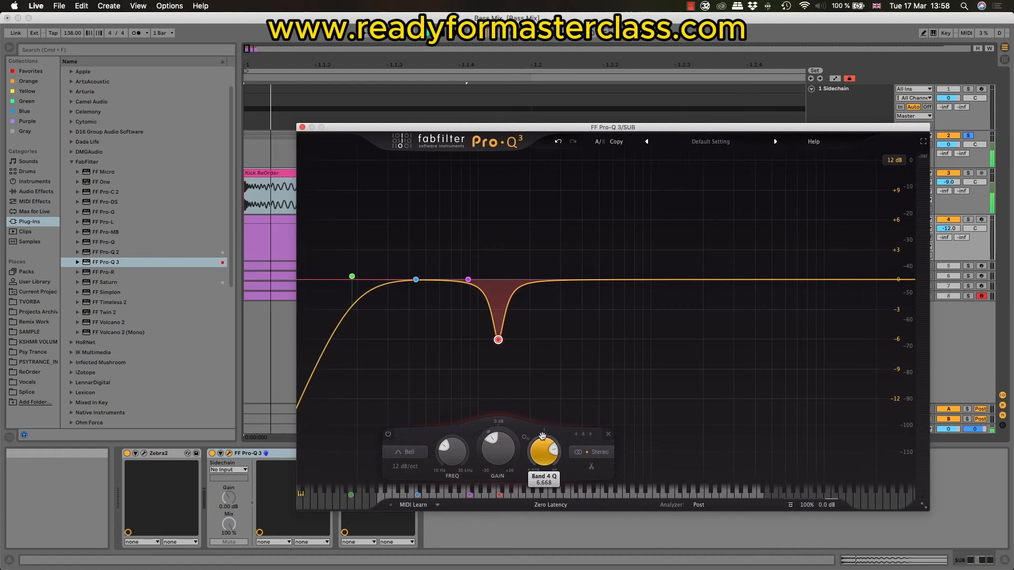
key(space)
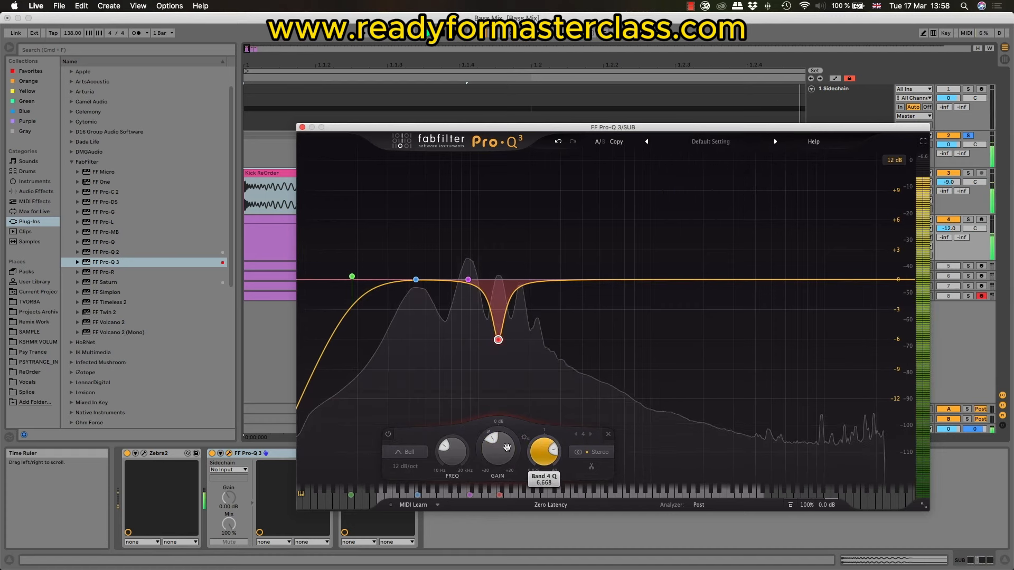
click(389, 436)
click(389, 435)
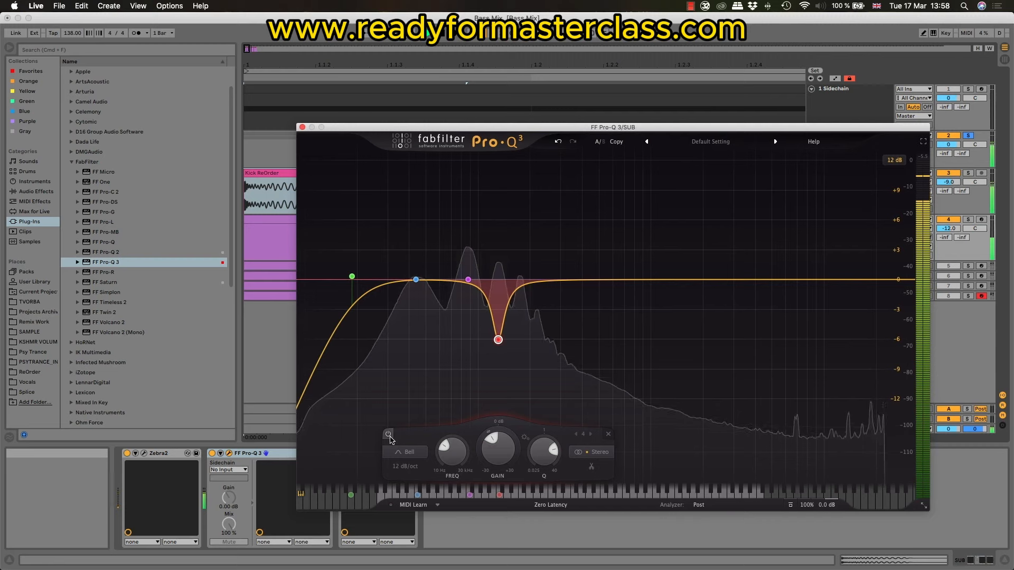
key(space)
Step: Set the SUB's 87.307 Hz band to Q 3.168 and gain -4.40 dB, checking the cut during playback
click(468, 280)
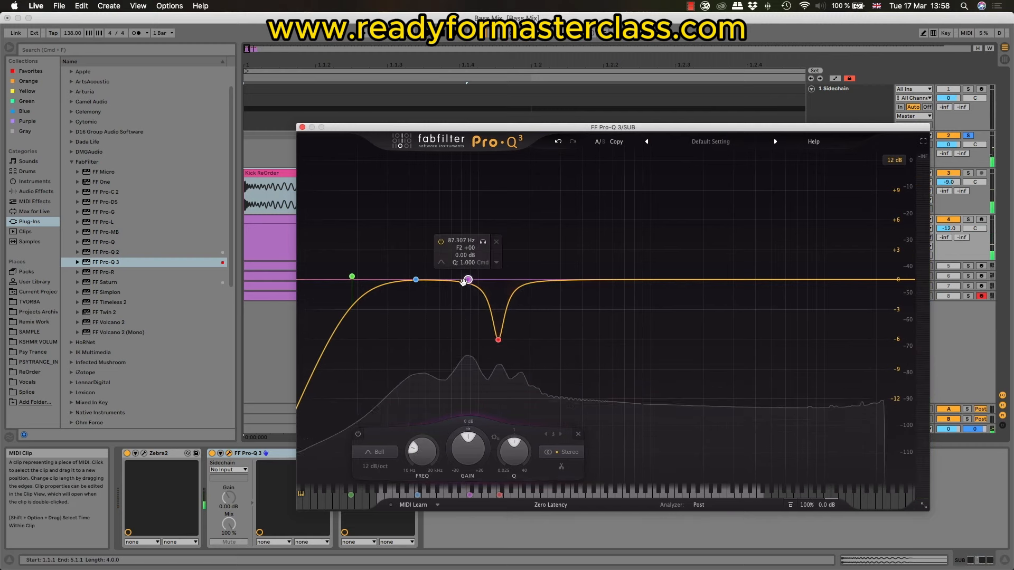
drag(515, 449, 516, 427)
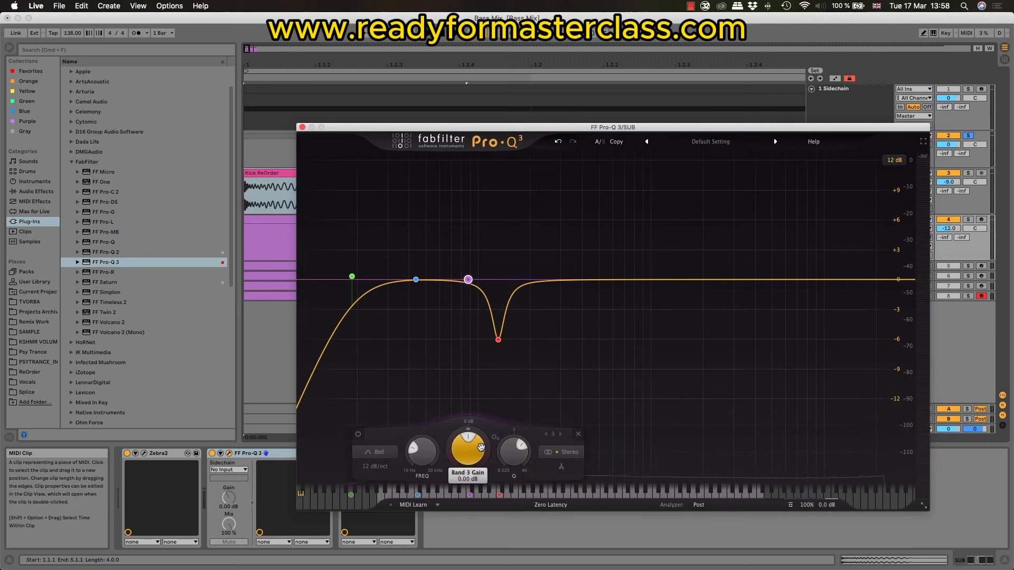
drag(476, 460, 476, 463)
key(space)
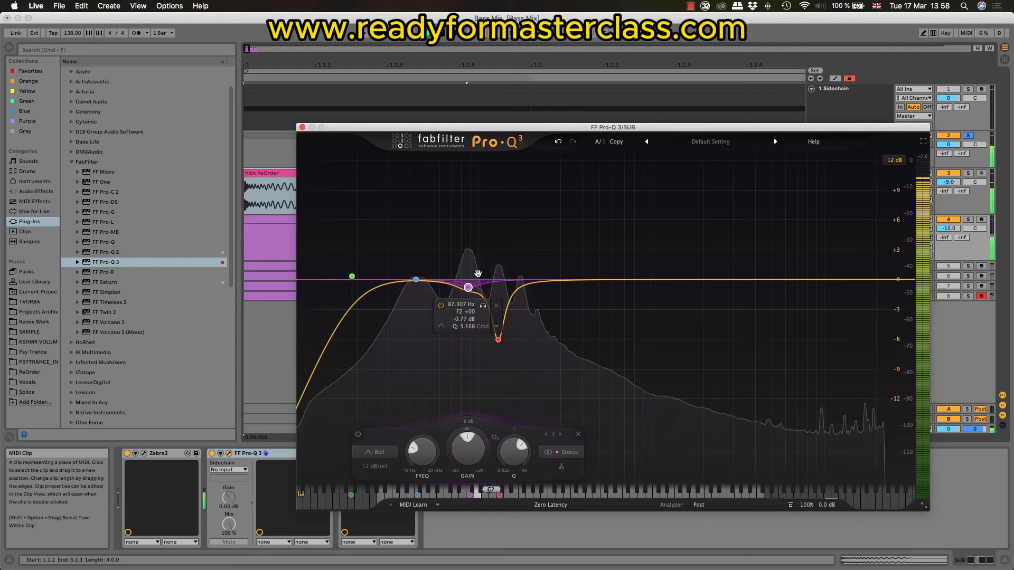
key(space)
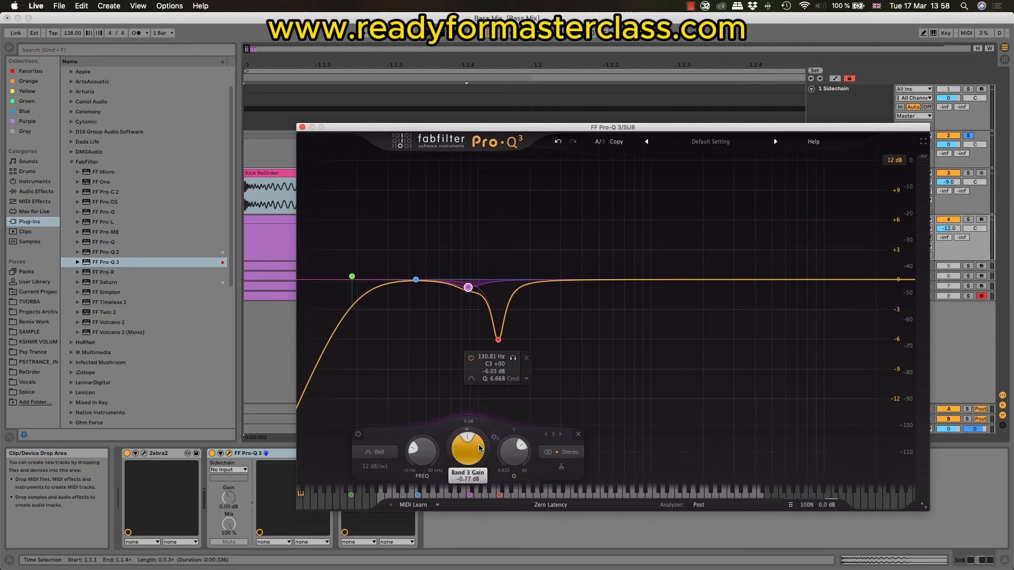
key(space)
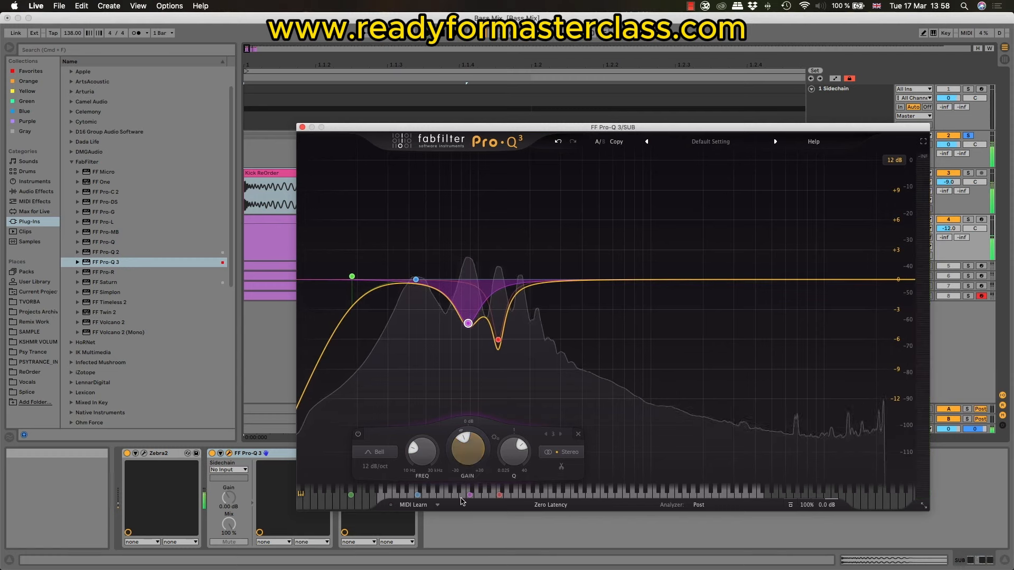
click(358, 435)
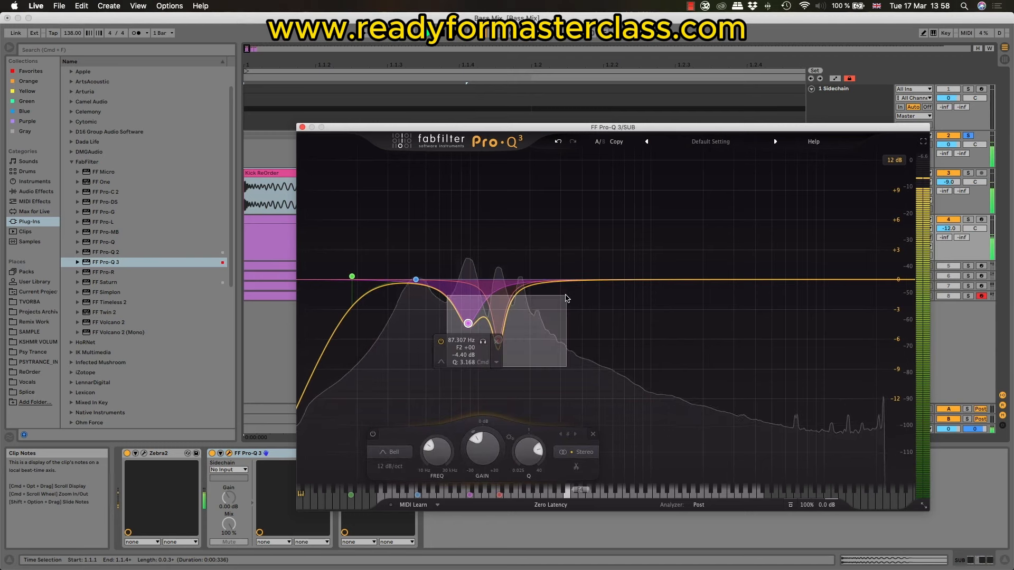
Step: Select both bell bands, compare them bypassed and enabled, and ease their cuts together so the 130.81 Hz band is at -3.62 dB
click(372, 434)
click(372, 434)
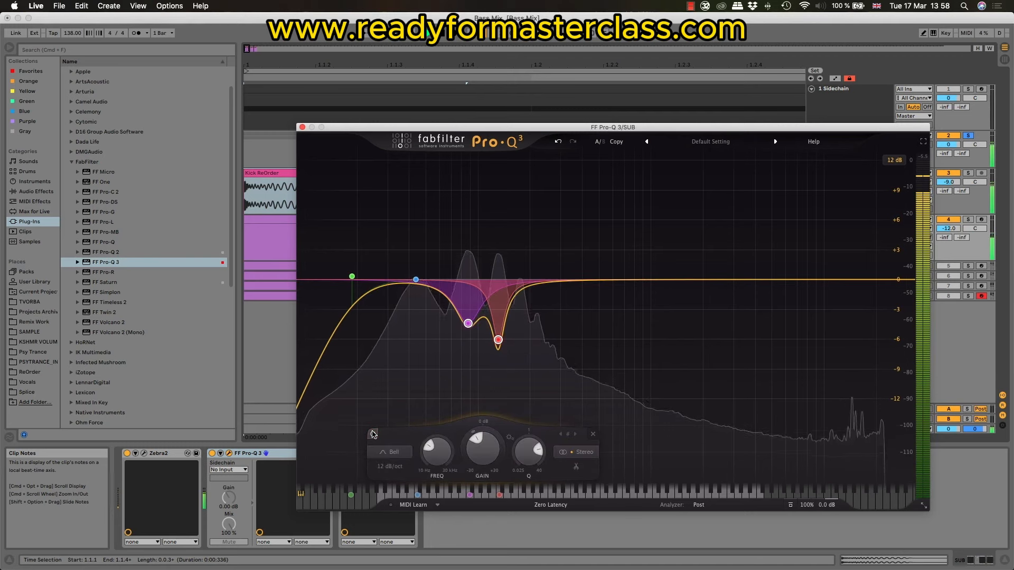
drag(484, 460, 488, 458)
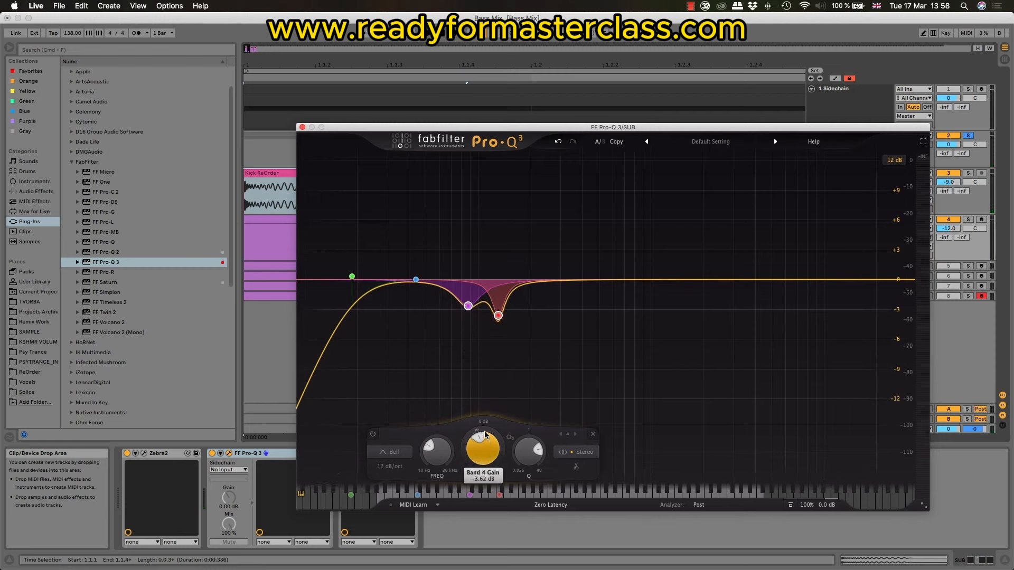
Step: Play the kick and SUB with the equalizer window closed, comparing the SUB's Pro-Q 3 switched off and on
key(space)
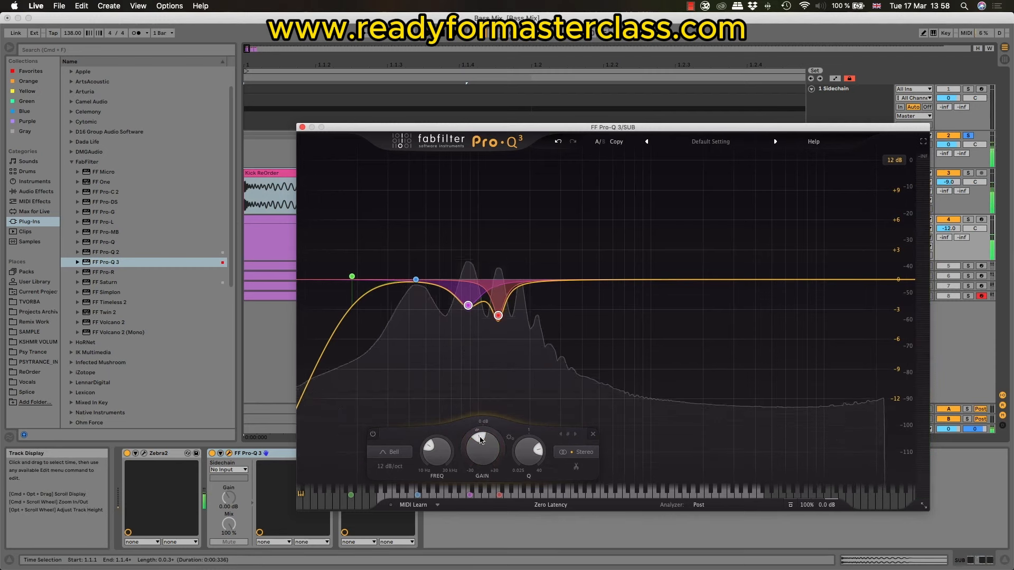
click(301, 127)
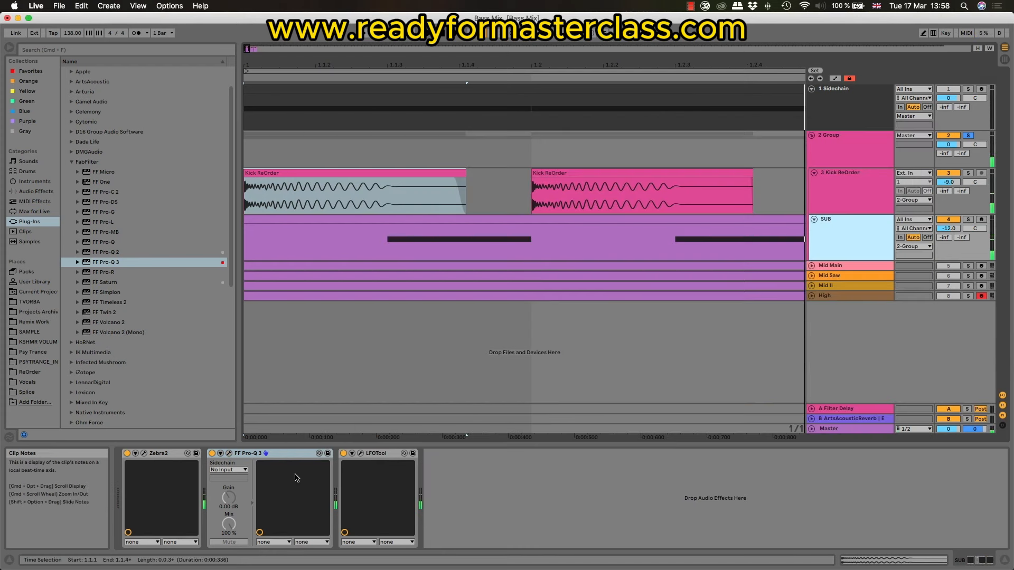
click(213, 454)
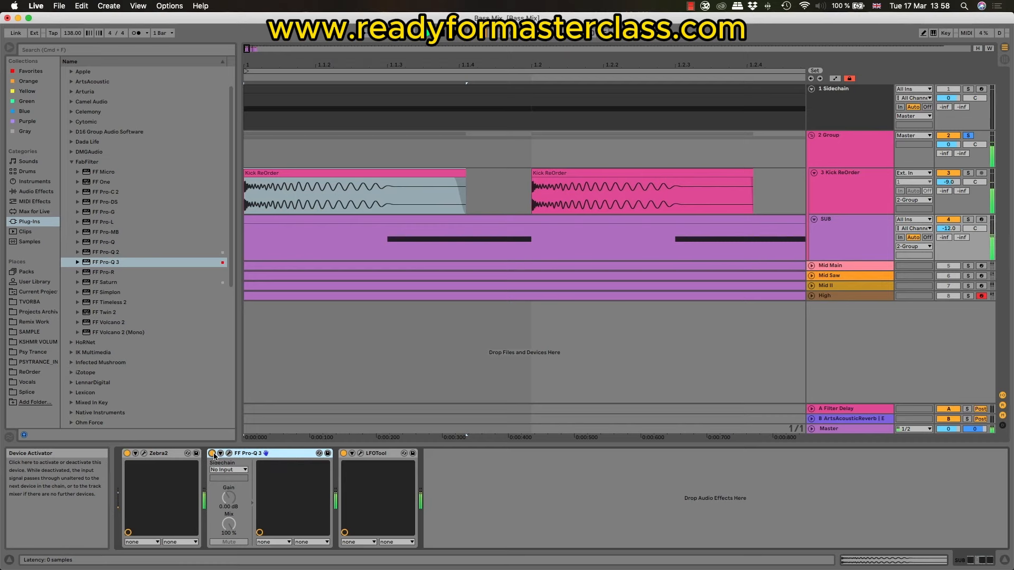
click(867, 230)
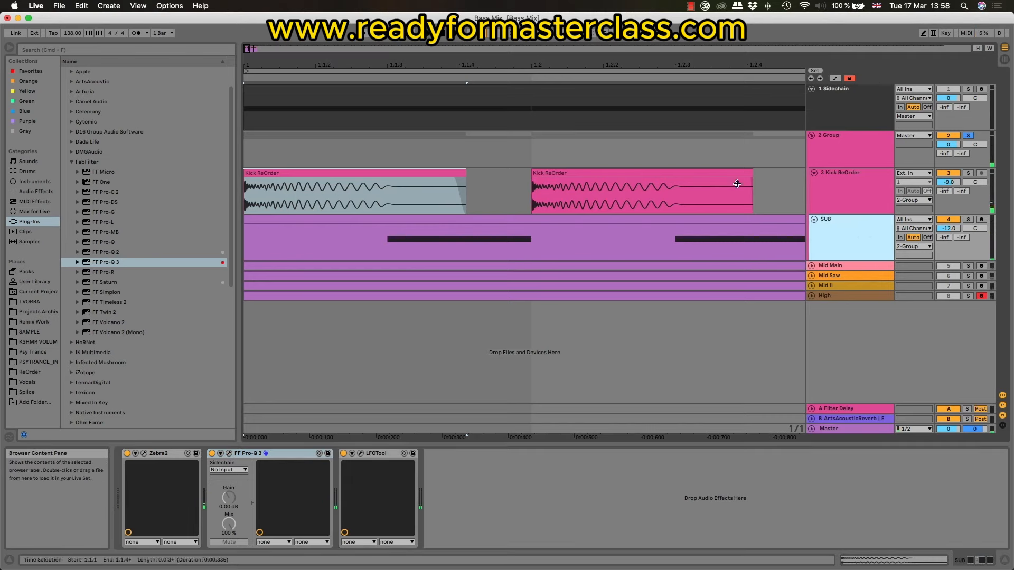
Step: Display the combined kick and sub waveform in the Group's LFOTool during playback and set the SUB track volume to -11.0 dB
click(877, 148)
click(144, 453)
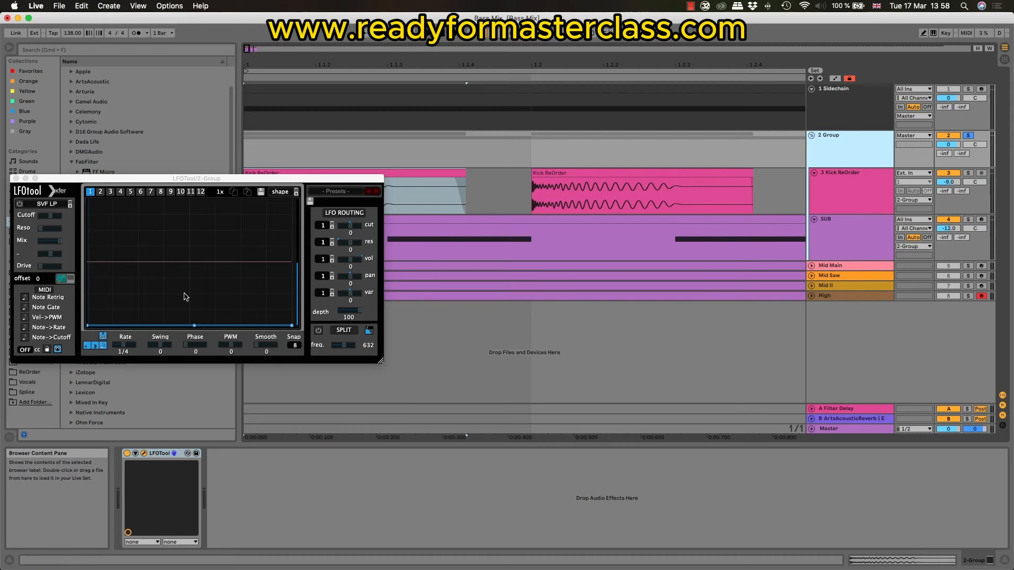
key(space)
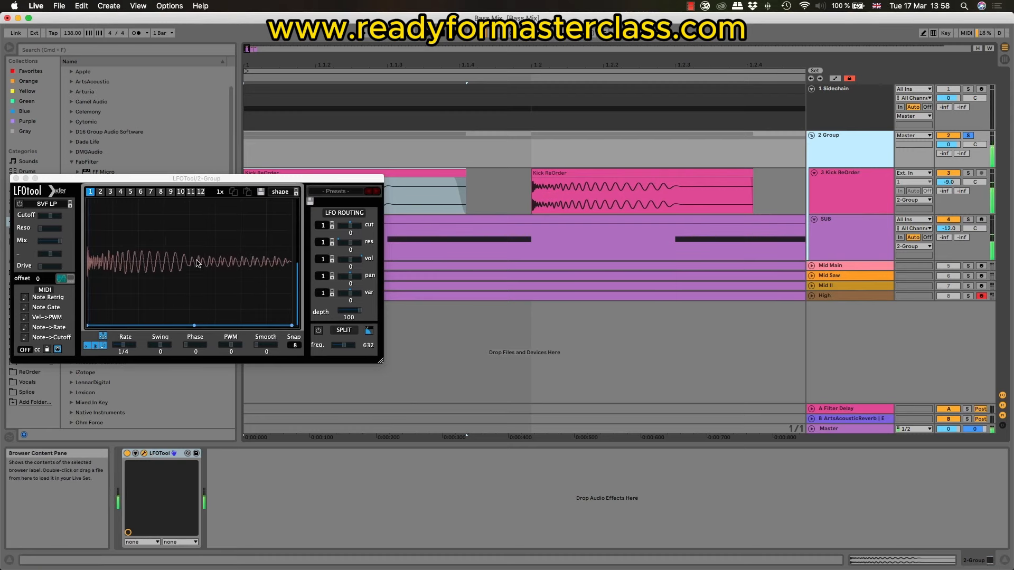
click(953, 231)
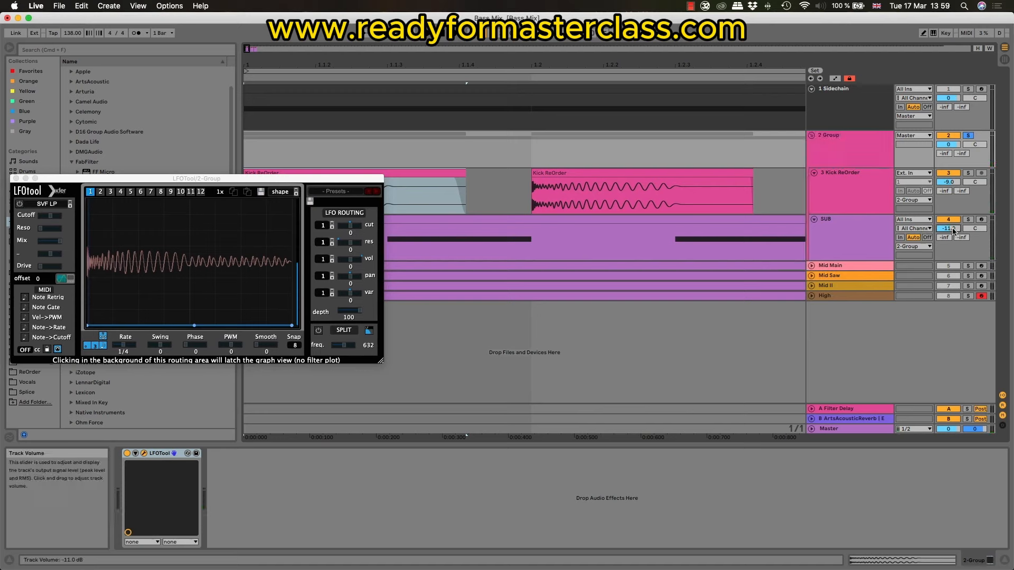
click(825, 224)
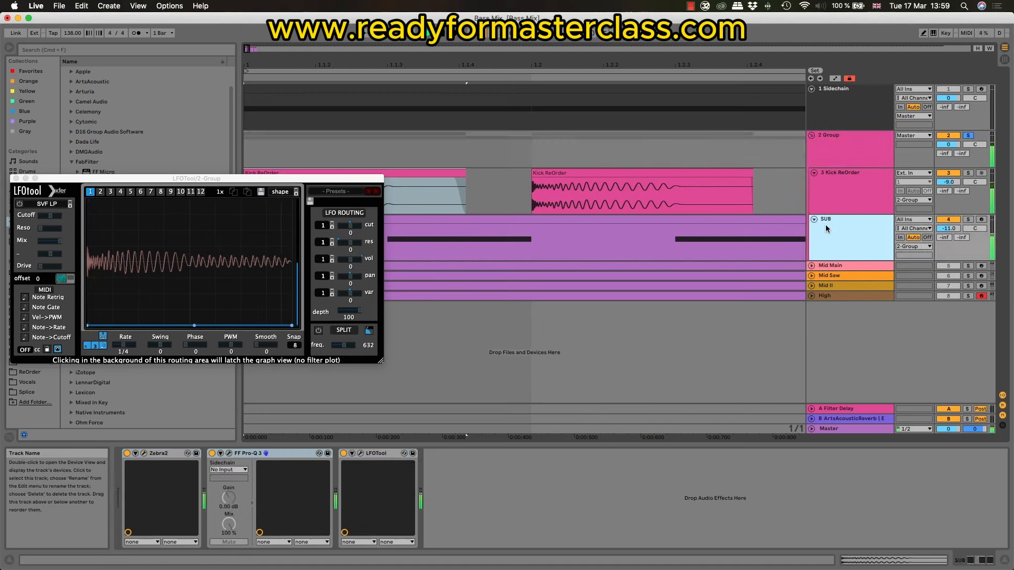
Step: Close the Group's LFOTool window, turn off the Group's solo, and play the kick and bass tracks together
click(16, 179)
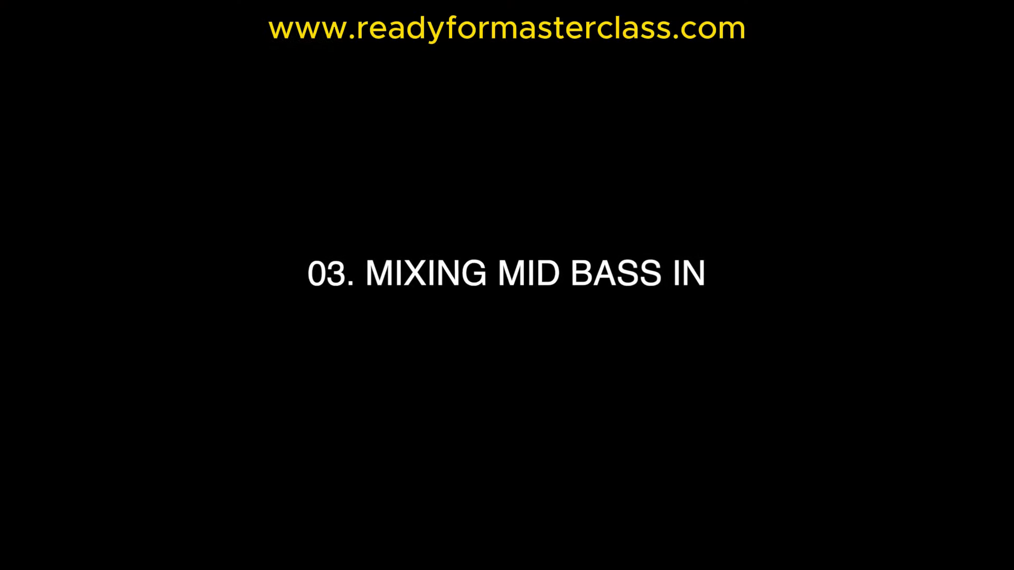
click(954, 197)
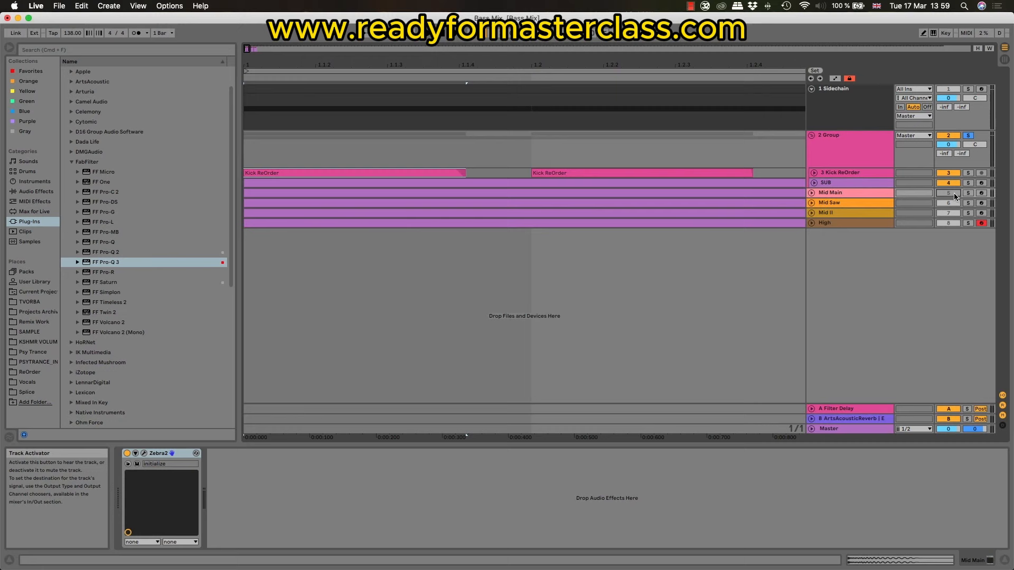
click(955, 197)
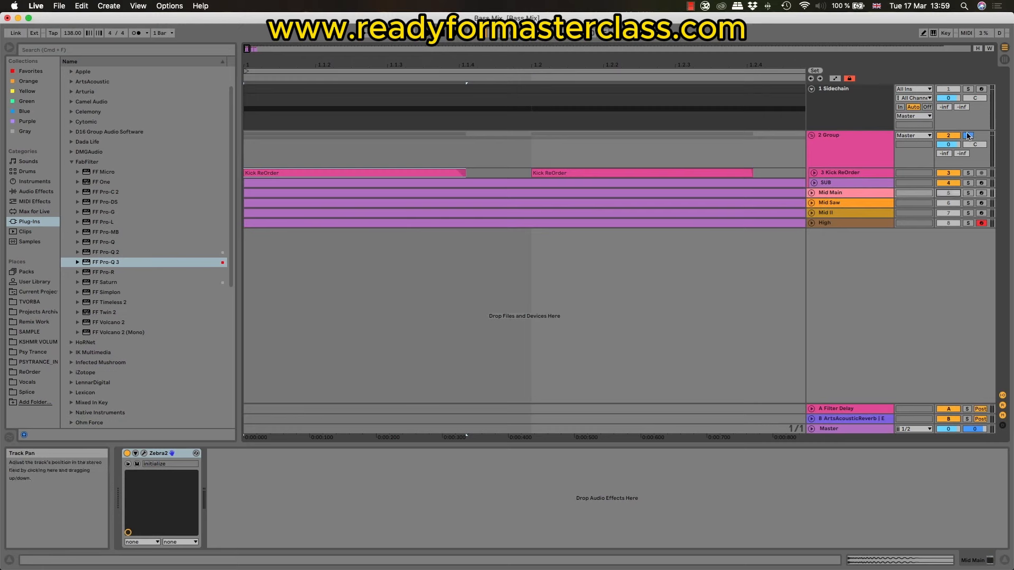
click(968, 137)
click(348, 171)
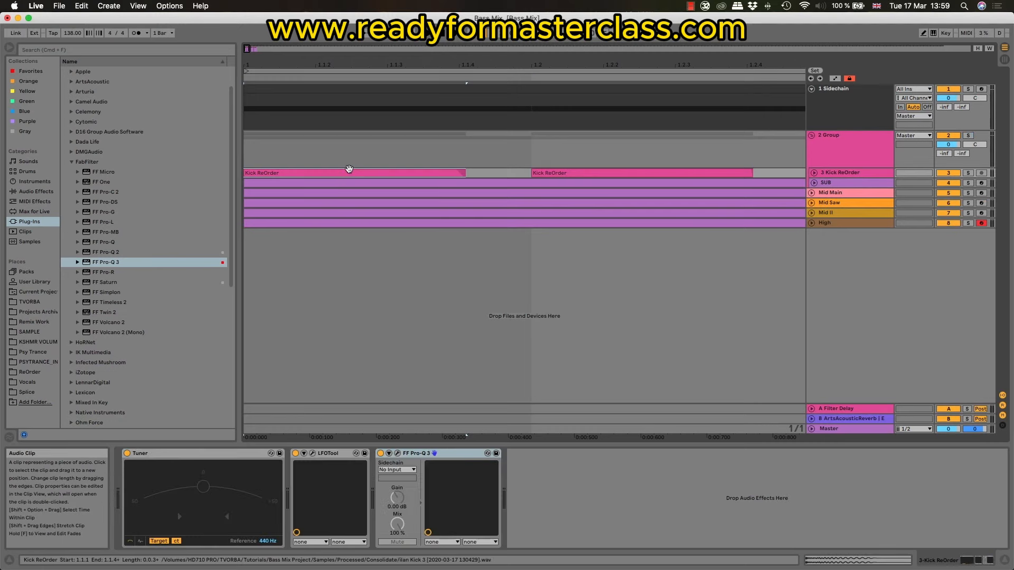
key(space)
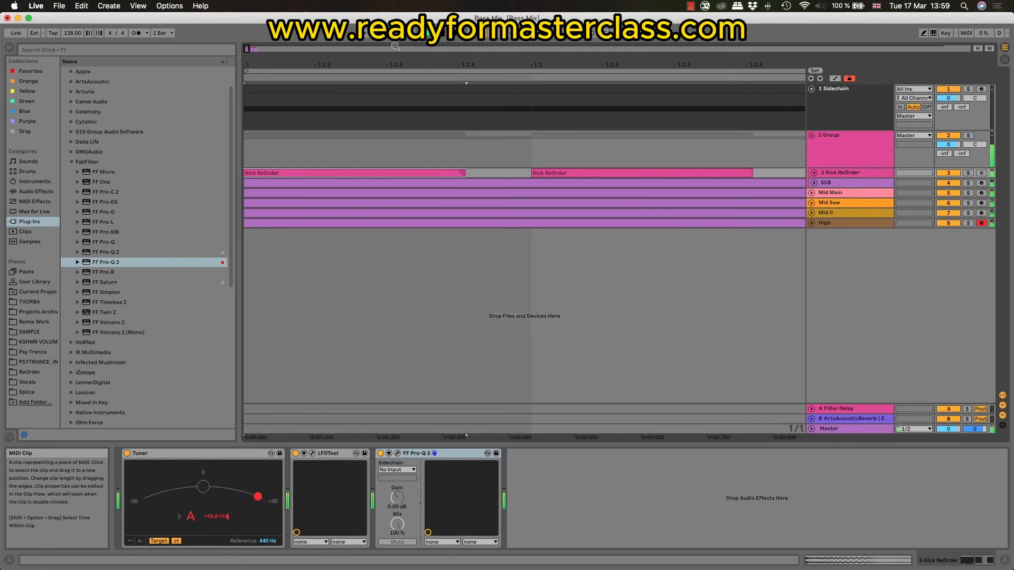
drag(395, 46, 370, 159)
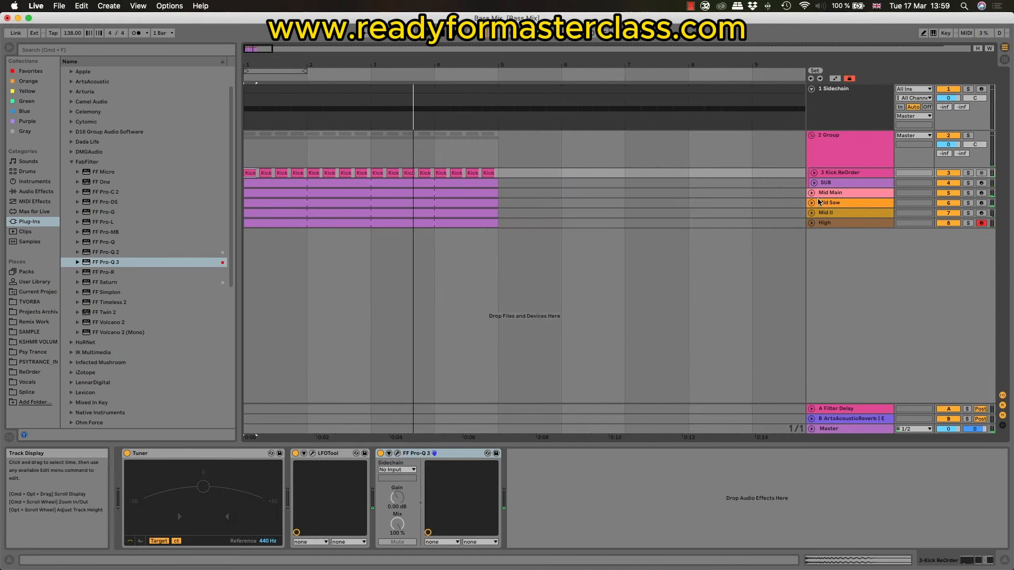
Step: Add FabFilter Pro-Q 3 to the Mid Main track and view its frequency spectrum during playback
click(860, 194)
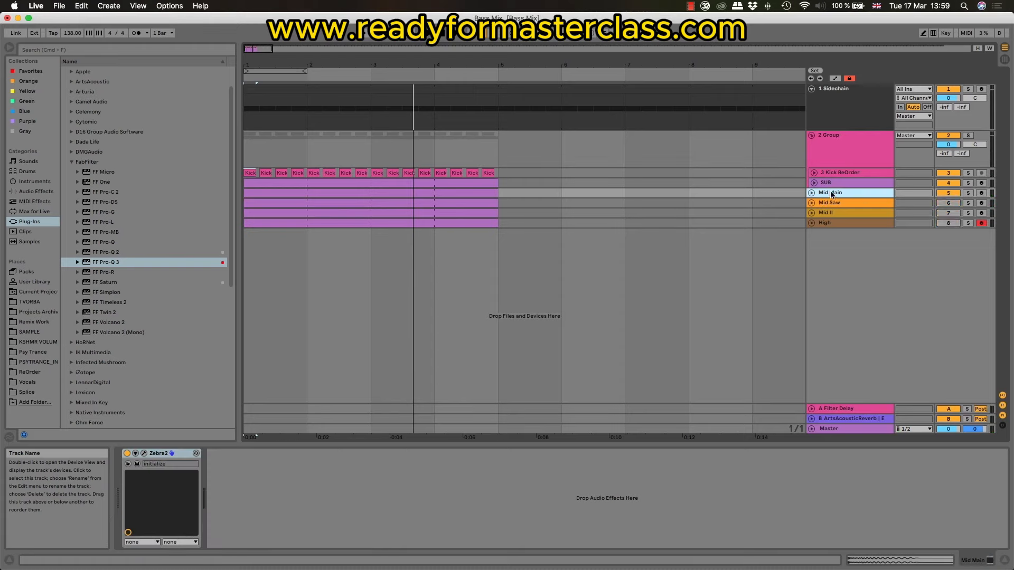
key(space)
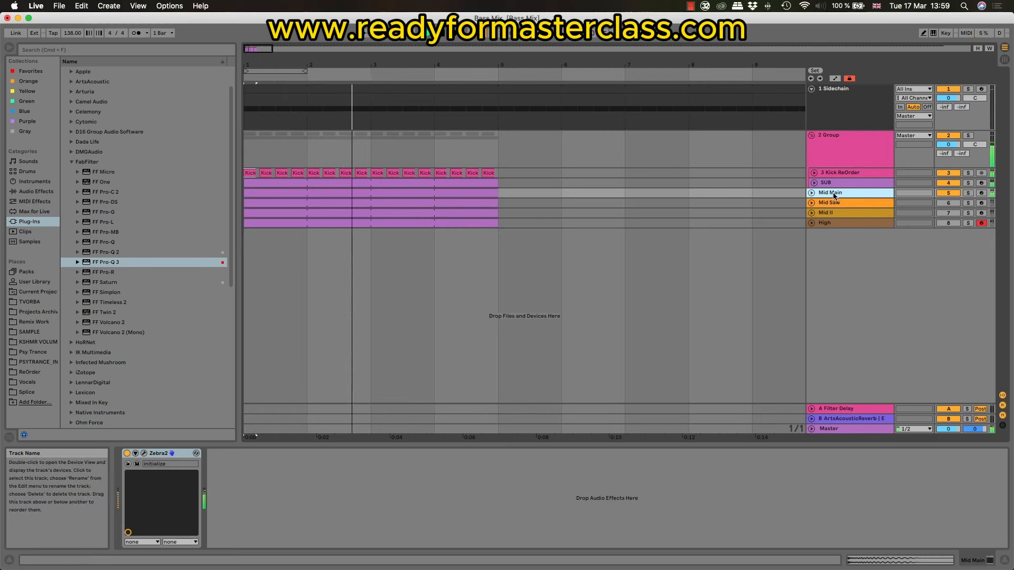
click(109, 264)
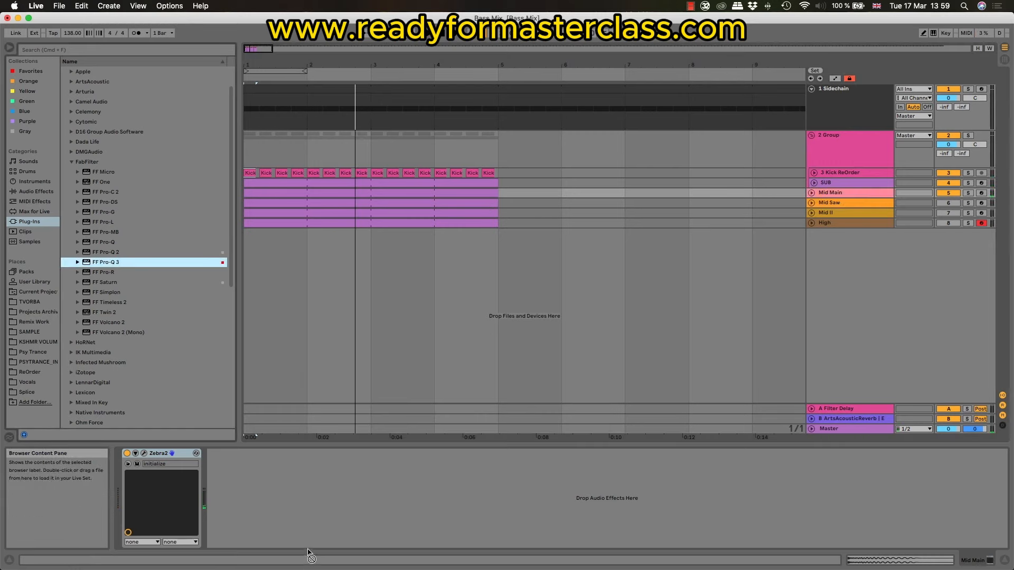
drag(291, 517, 291, 518)
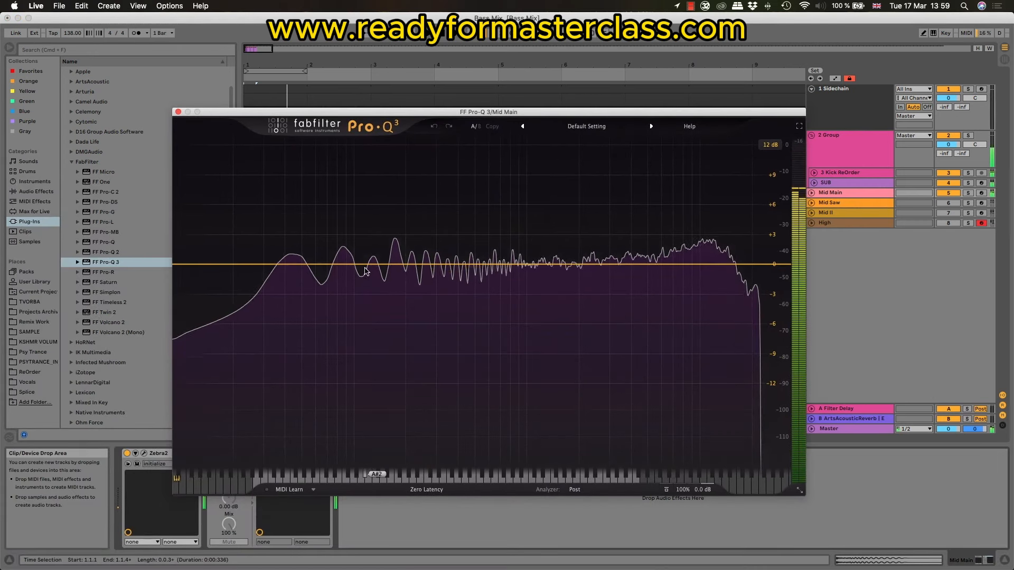
key(space)
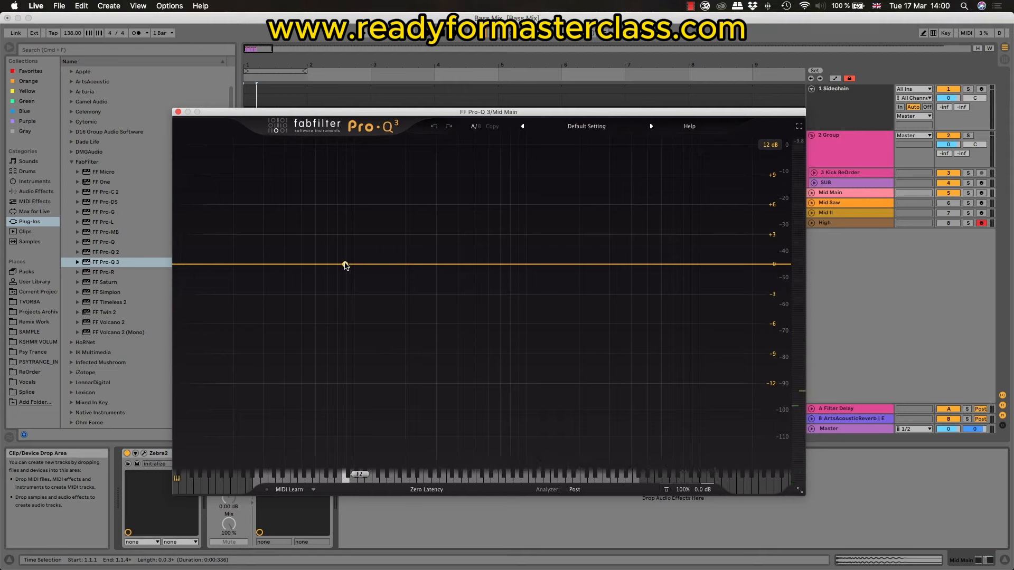
Step: Create a 12 dB/oct Low Cut band at 154.70 Hz in Mid Main's Pro-Q 3
click(370, 264)
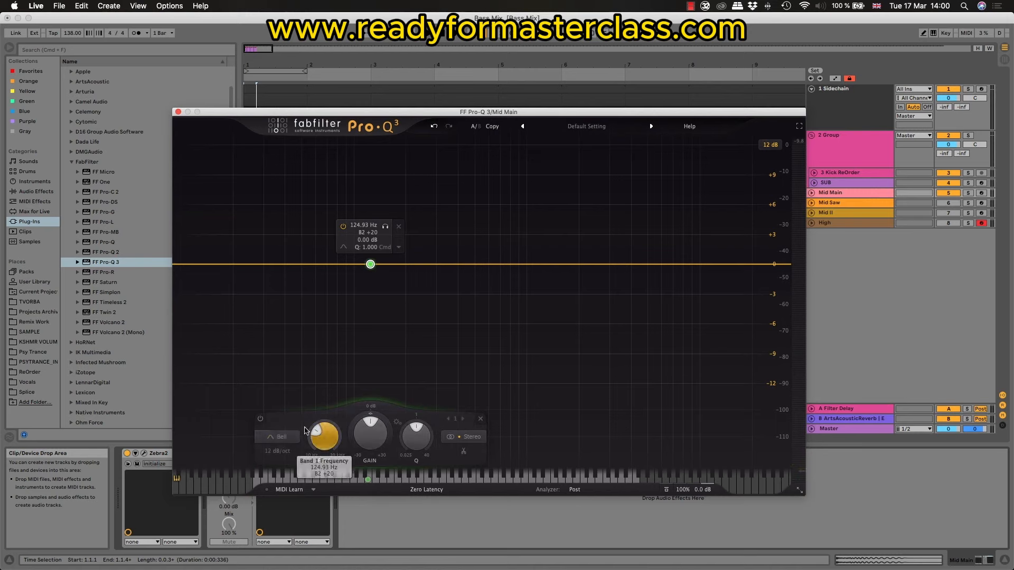
click(280, 437)
click(285, 357)
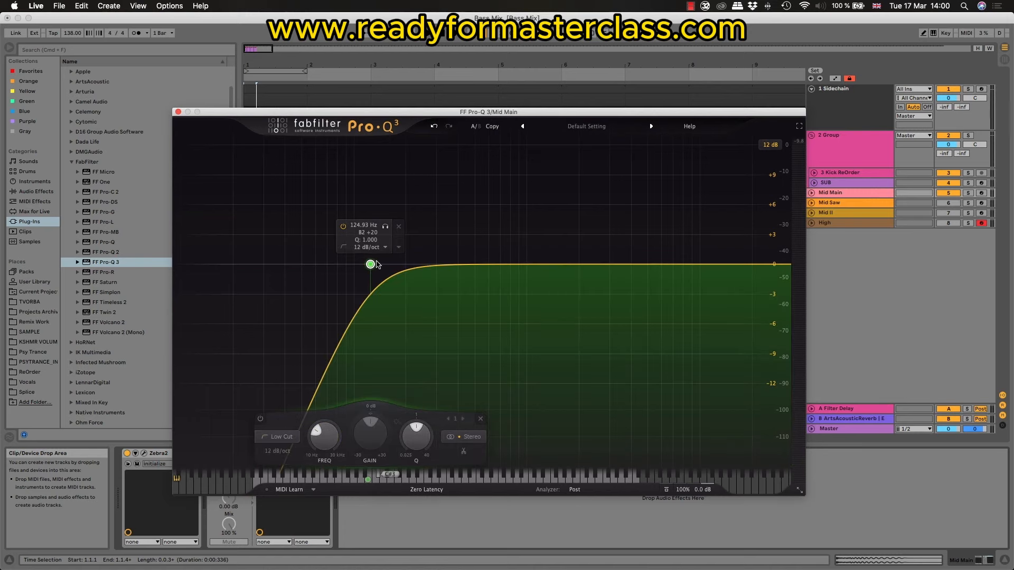
drag(373, 266, 388, 267)
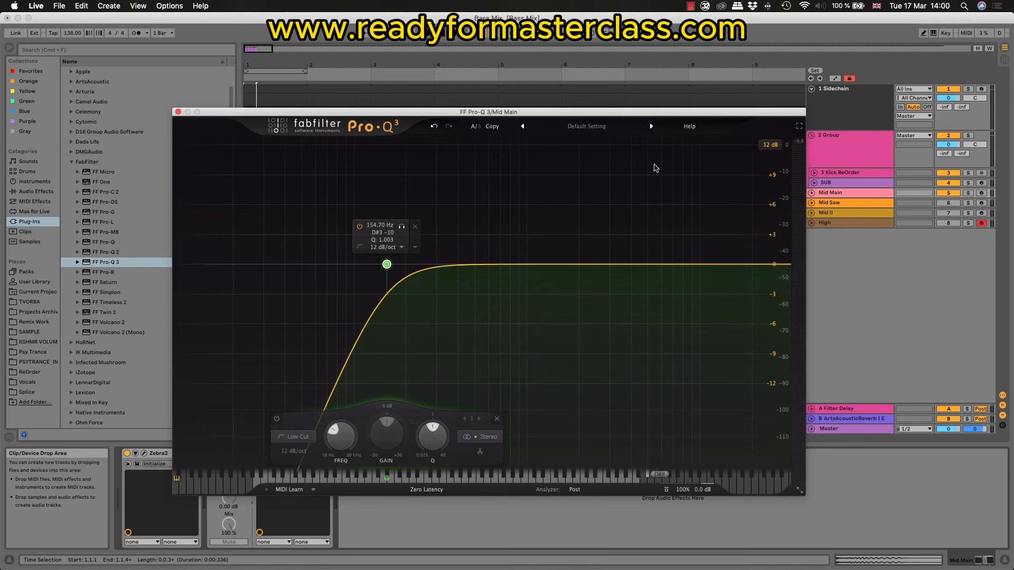
Step: Play the mix and compare Mid Main's Pro-Q 3 bypassed and enabled
key(space)
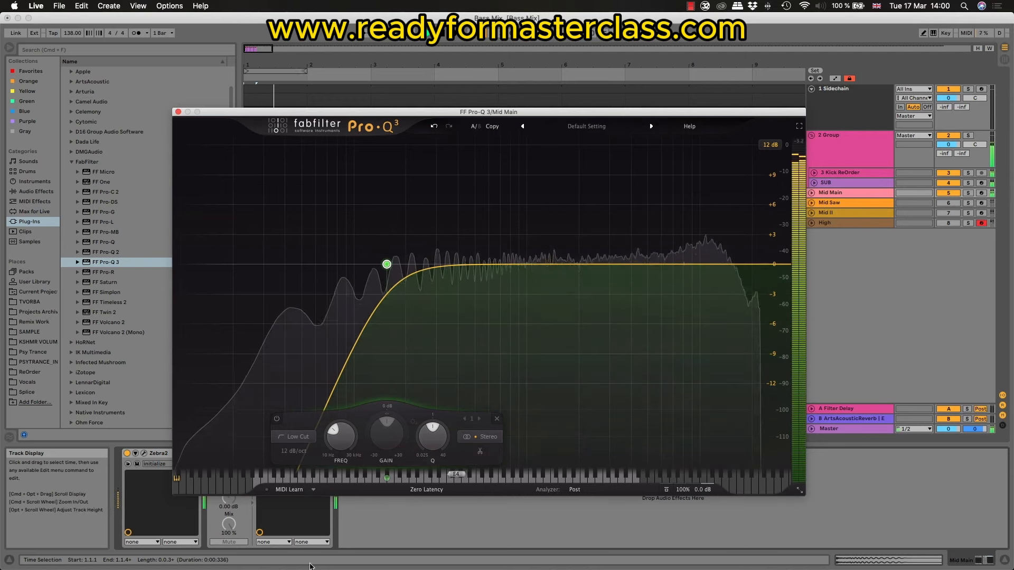
drag(315, 116, 394, 33)
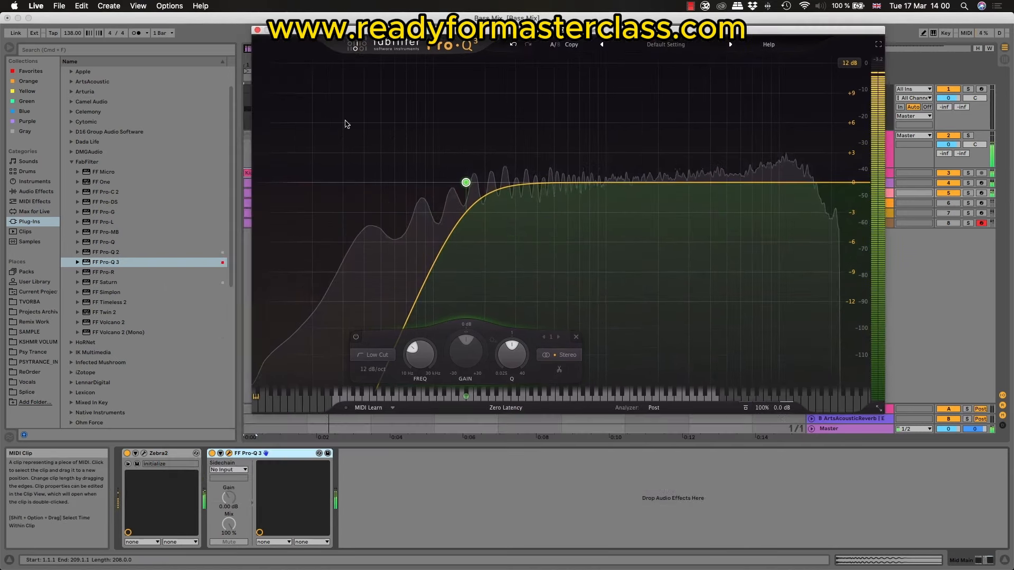
click(212, 454)
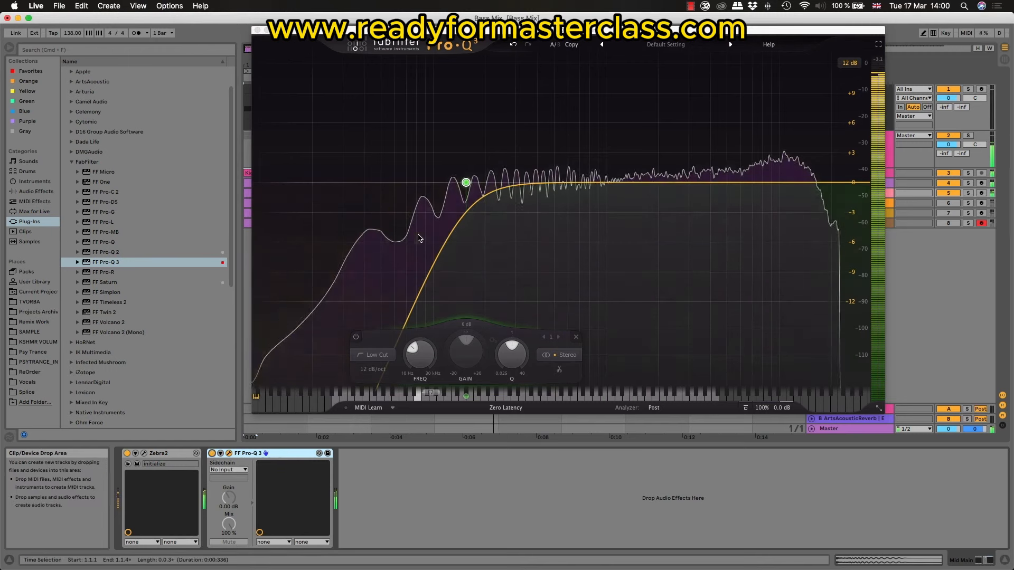
Step: Set Mid Main's low cut slope to 24 dB/oct and its frequency to 173.91 Hz
click(466, 182)
click(372, 369)
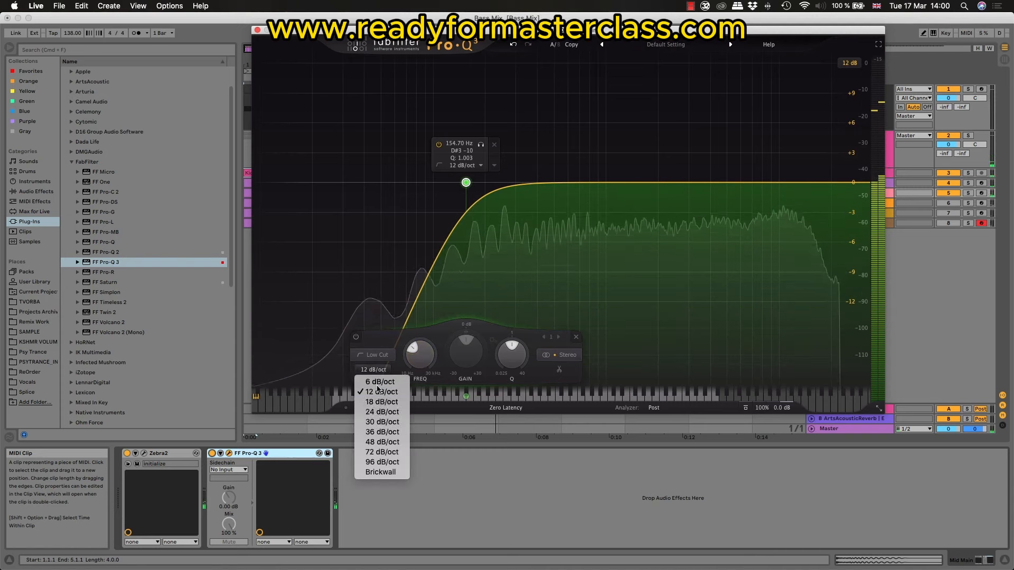
click(377, 412)
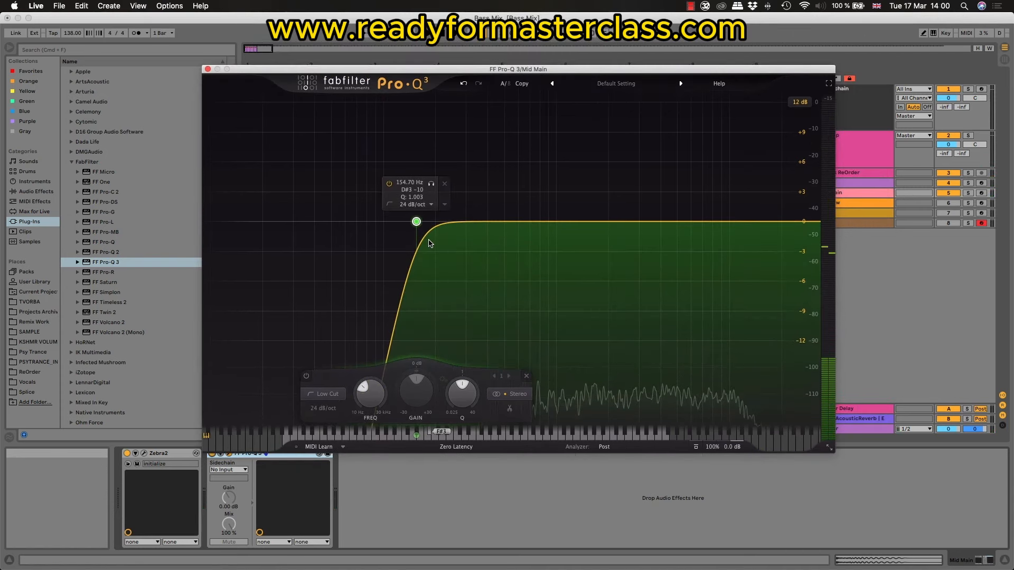
key(space)
drag(416, 224, 424, 225)
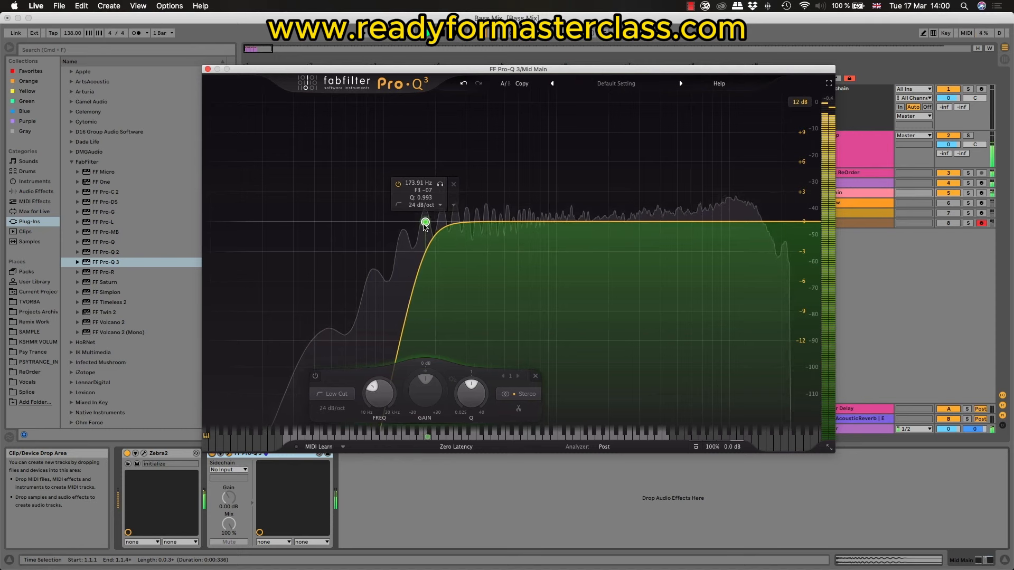
Step: Compare Mid Main with the steeper low cut switched off and on, stop playback, and close the equalizer window
click(213, 455)
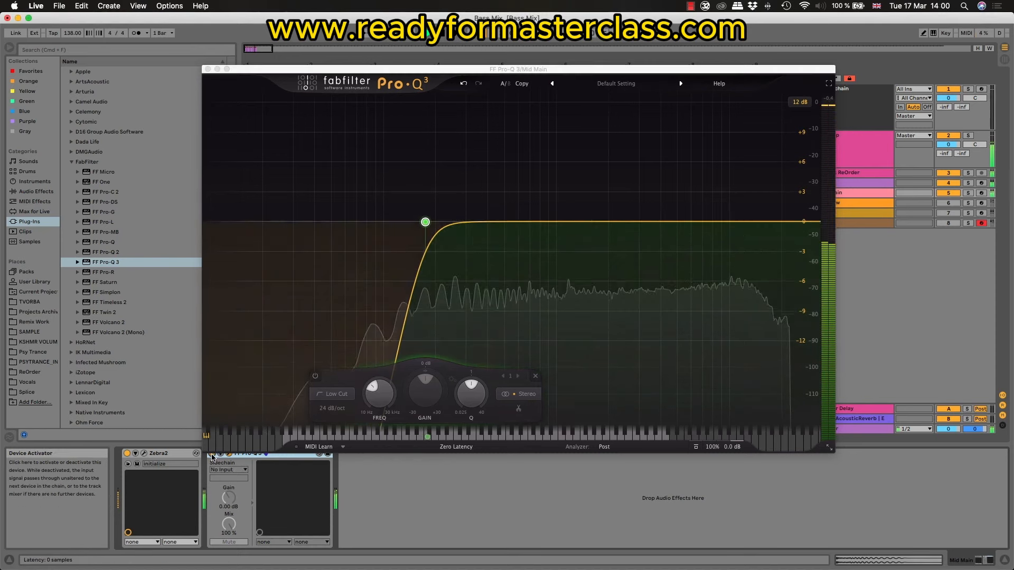
key(space)
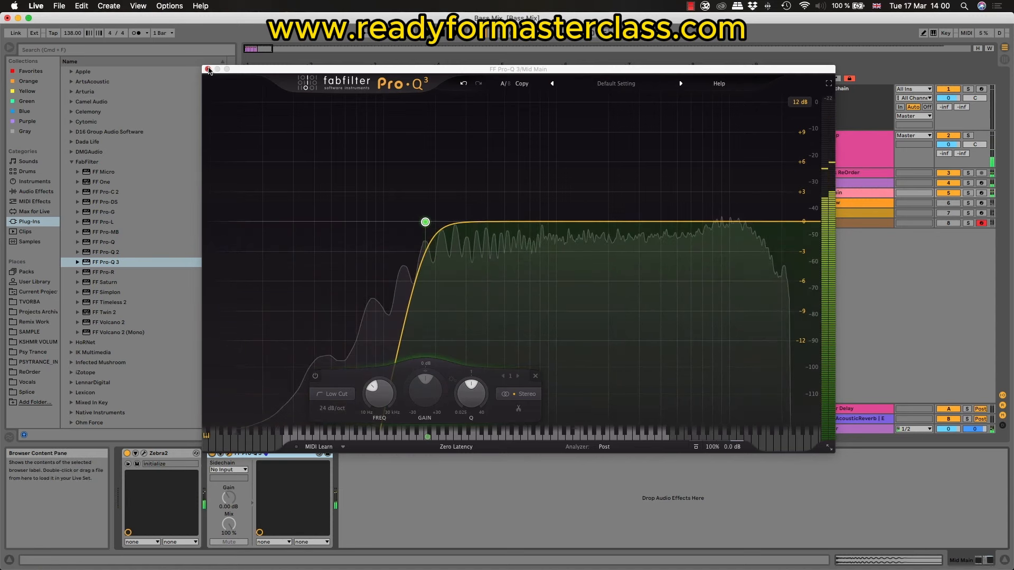
click(208, 69)
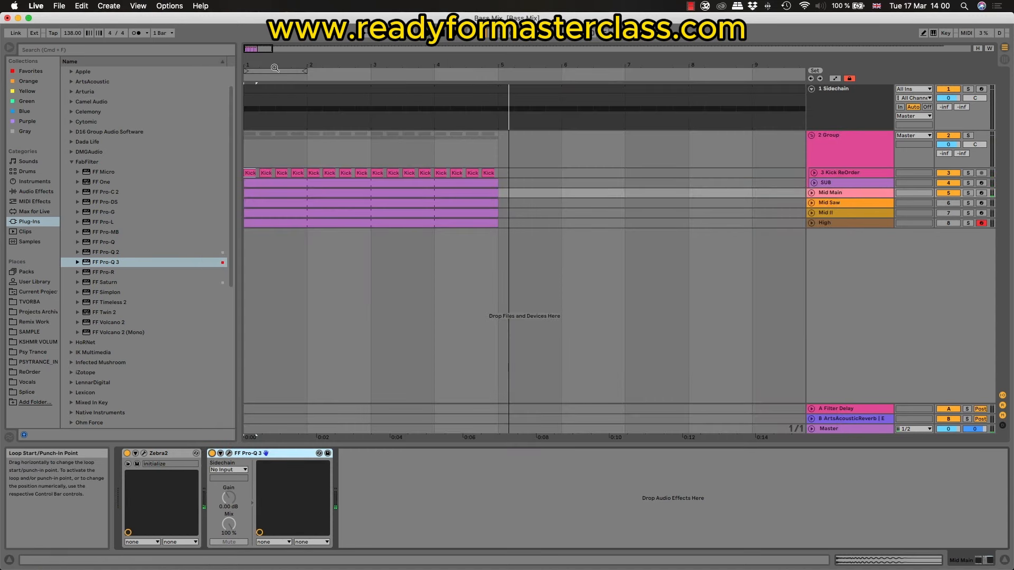
Step: Unfold the Mid Main track, set its volume to -14.0 dB, and play the mix
drag(275, 68, 285, 124)
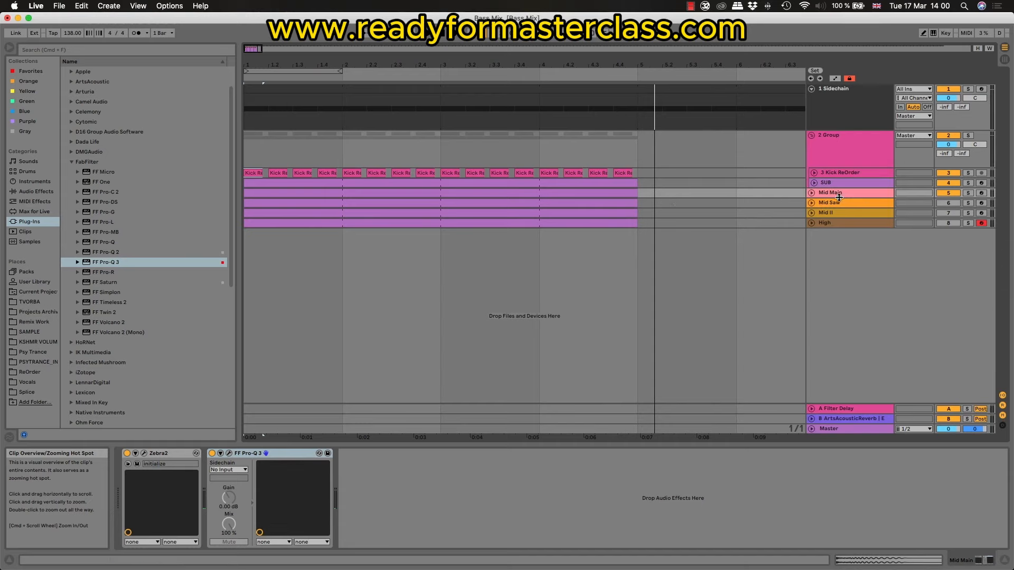
drag(839, 197, 839, 234)
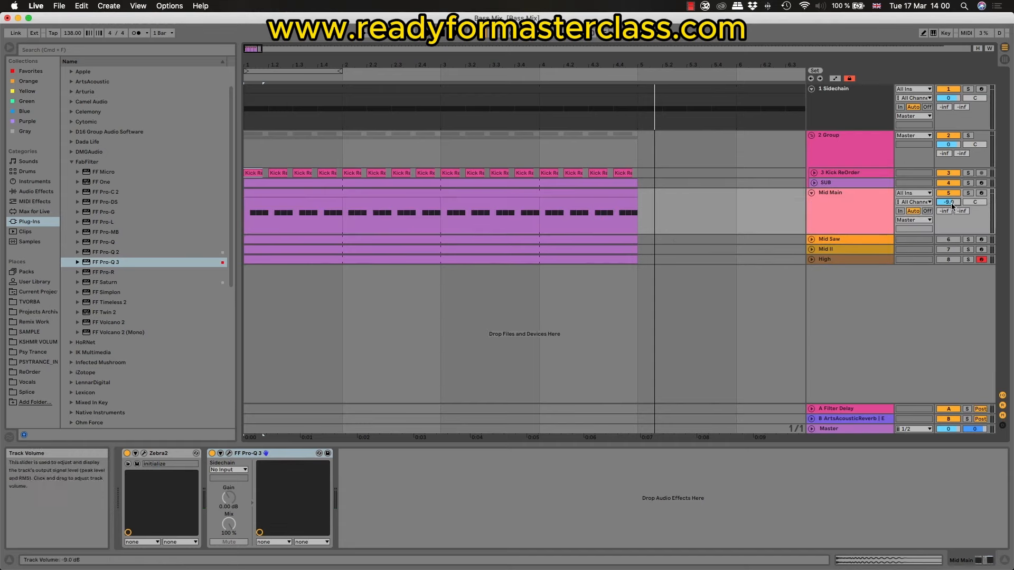
click(951, 203)
text(-14)
key(Return)
key(space)
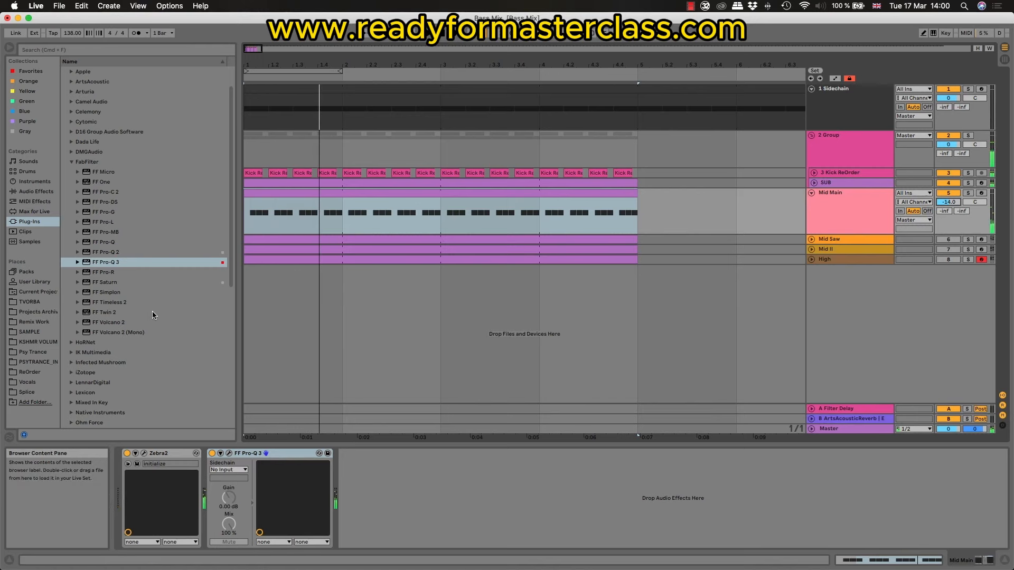
Step: Copy the SUB's LFOTool to Mid Main after Pro-Q 3 and raise its volume curve's starting point to about half height
click(855, 181)
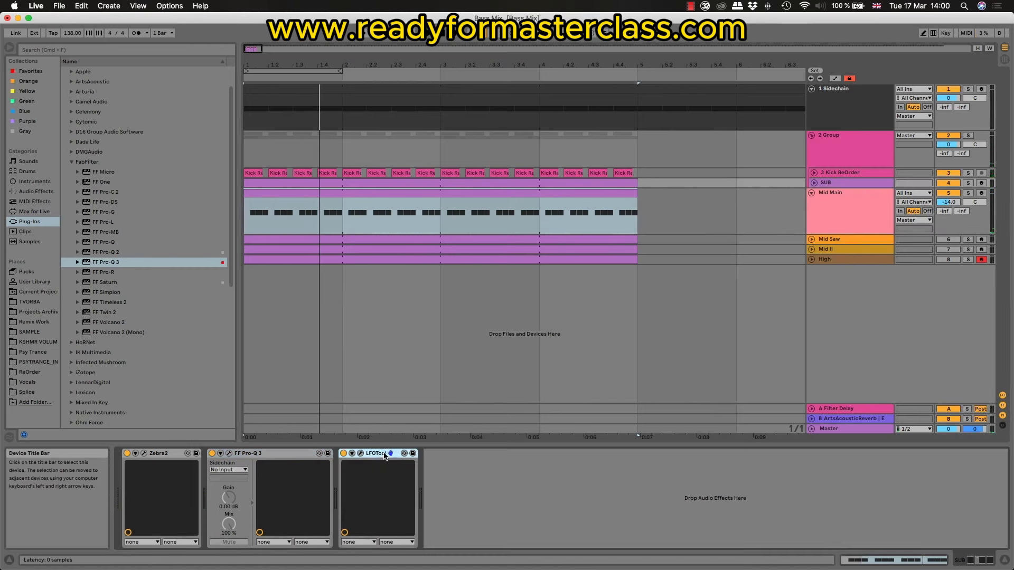
click(544, 200)
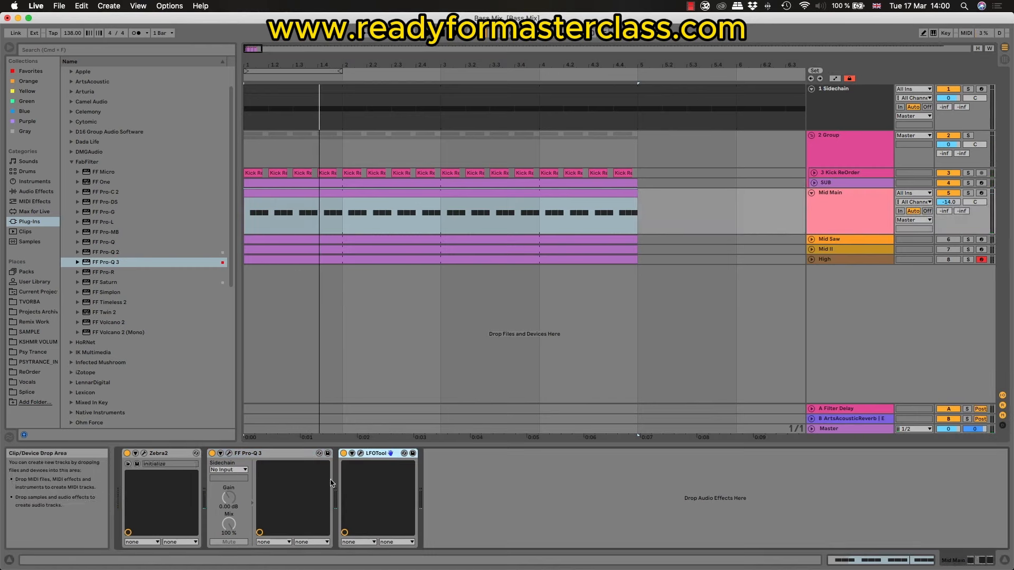
click(361, 454)
drag(404, 404, 356, 343)
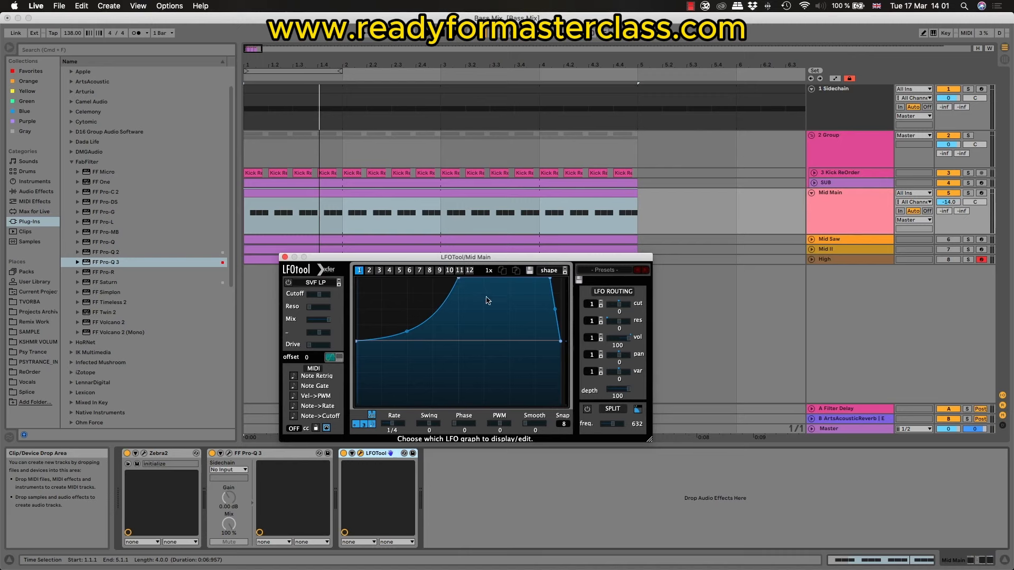
Step: Play the mix and compare Mid Main with its Pro-Q 3 and LFOTool bypassed and enabled
key(space)
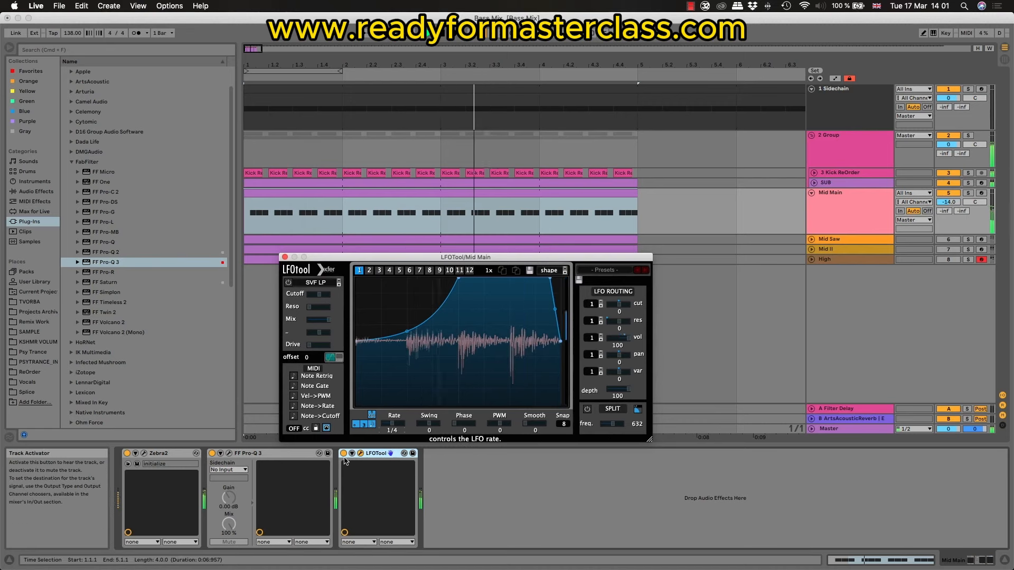
click(212, 454)
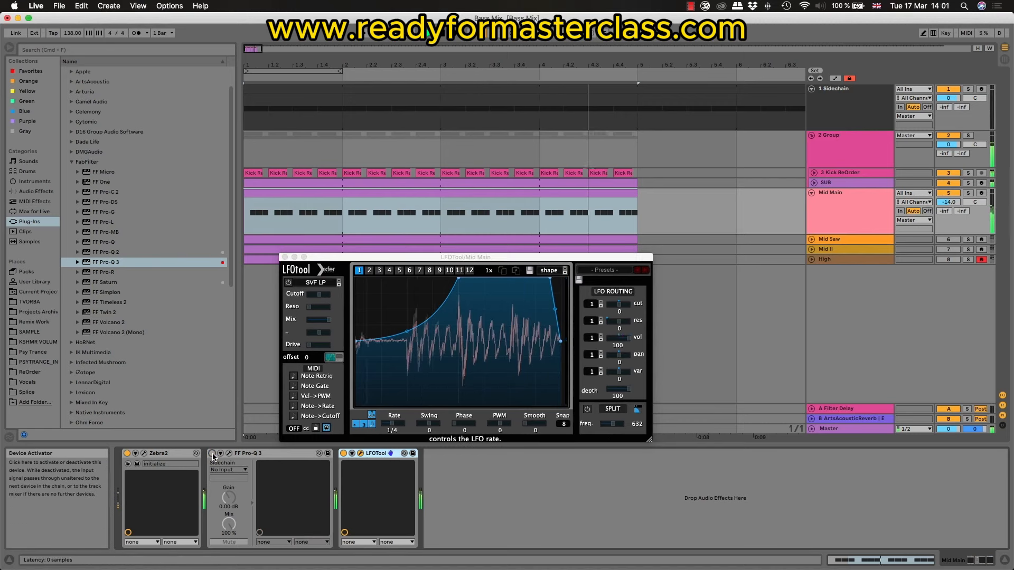
click(213, 454)
click(344, 454)
Step: Add a bell boost of about 4 dB above the low cut in Mid Main's Pro-Q 3, then compare the equalizer off and on
click(229, 454)
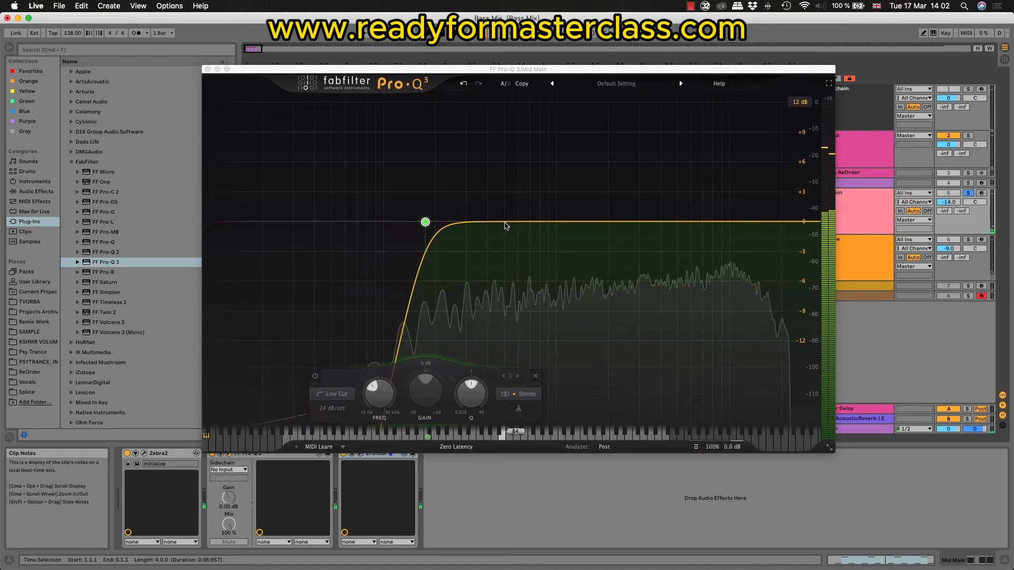
drag(502, 221, 500, 178)
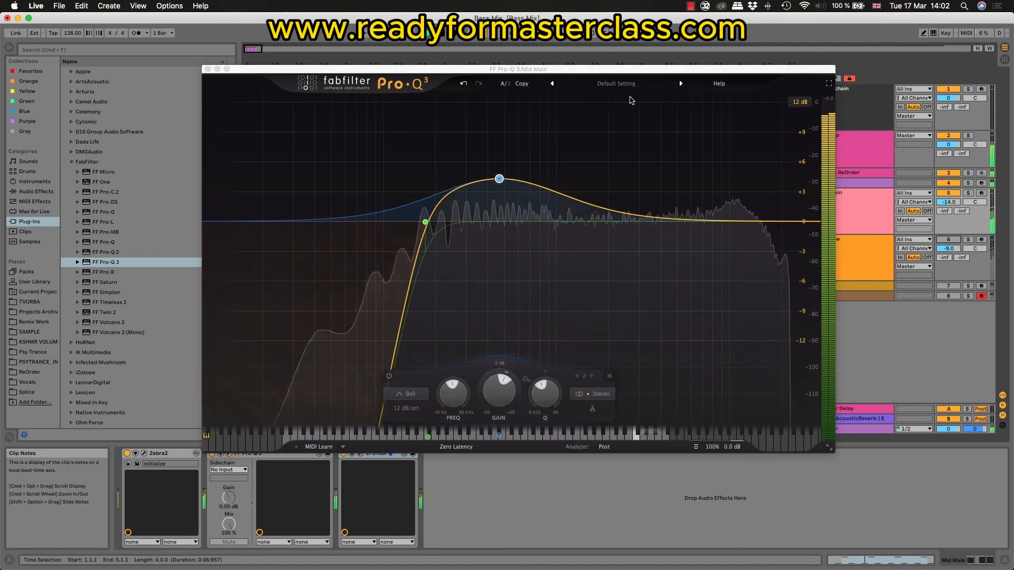
click(208, 69)
click(851, 217)
click(211, 454)
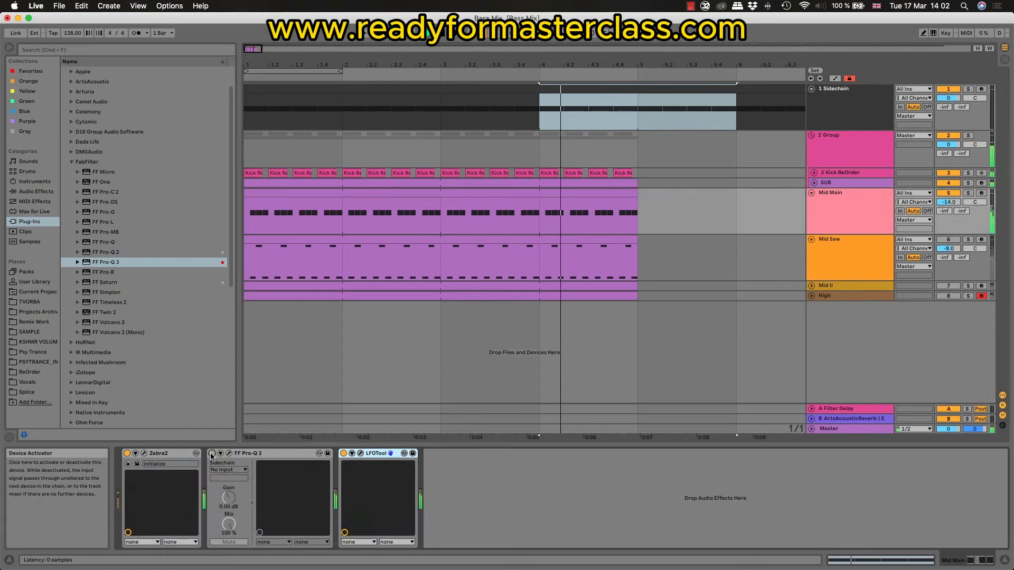
click(212, 454)
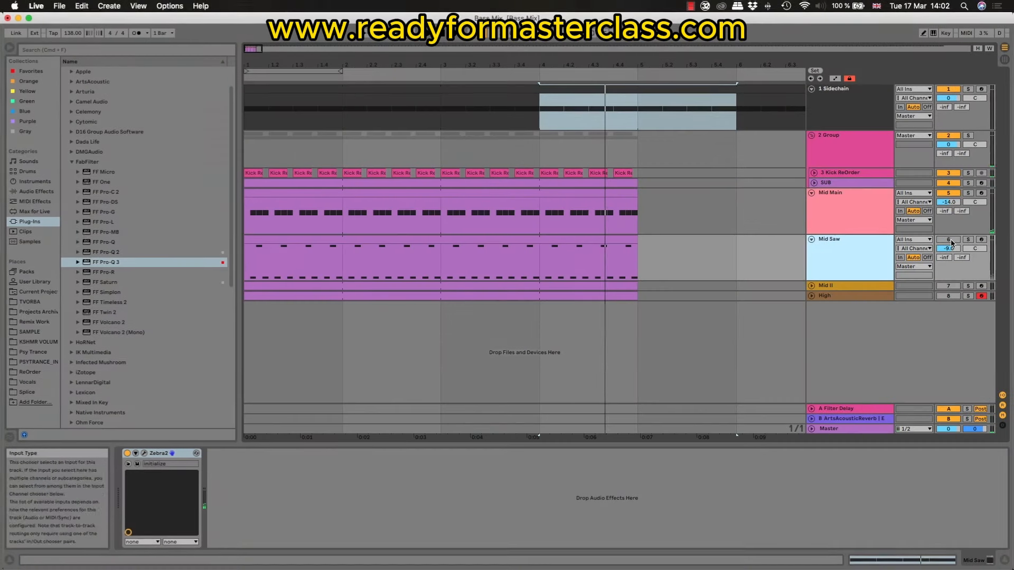
Step: Activate the Mid Saw track, select its clip's full four bars, and play the mix
click(950, 241)
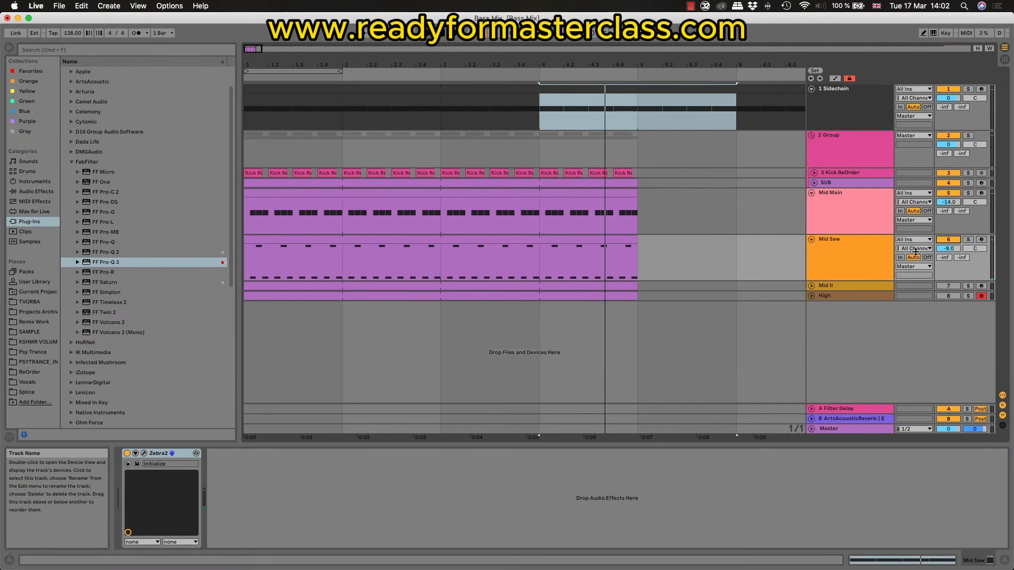
click(857, 247)
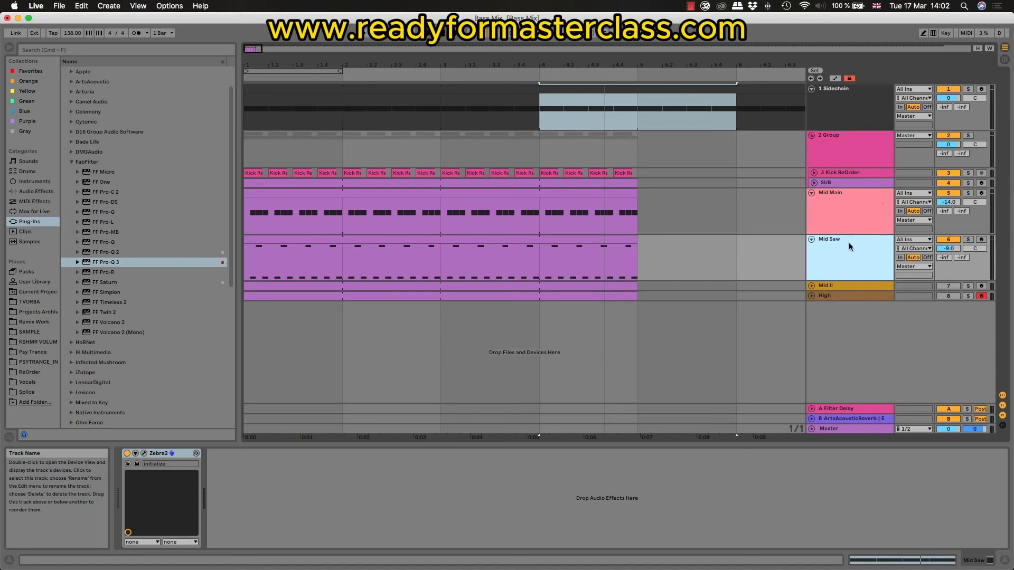
click(848, 173)
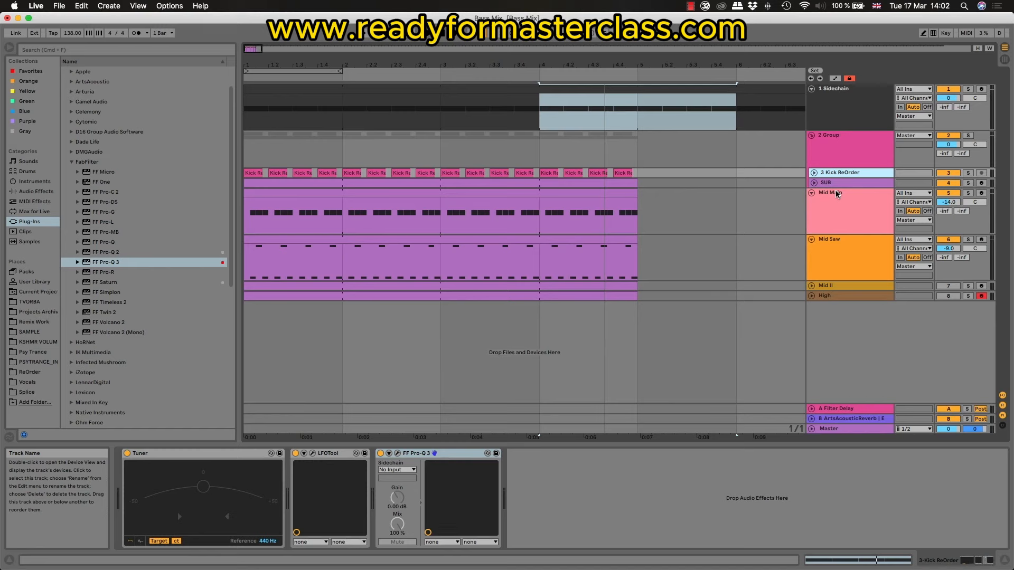
click(835, 191)
click(837, 245)
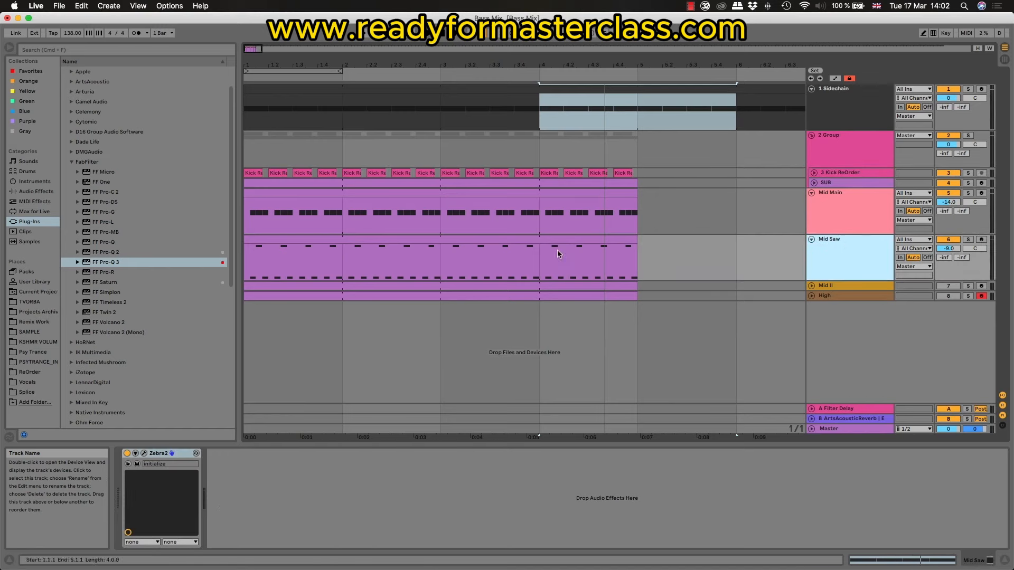
click(510, 240)
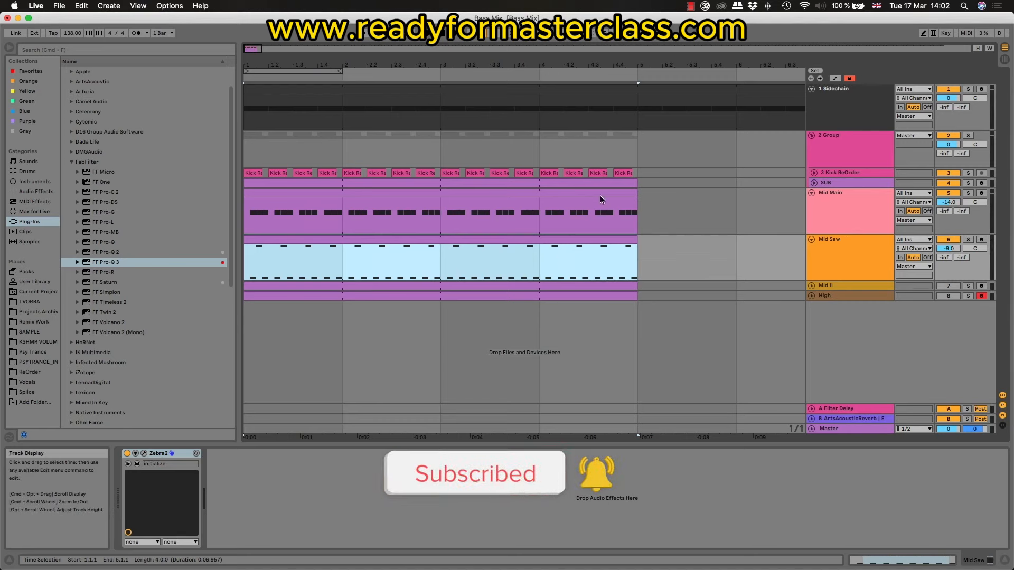
click(818, 249)
key(space)
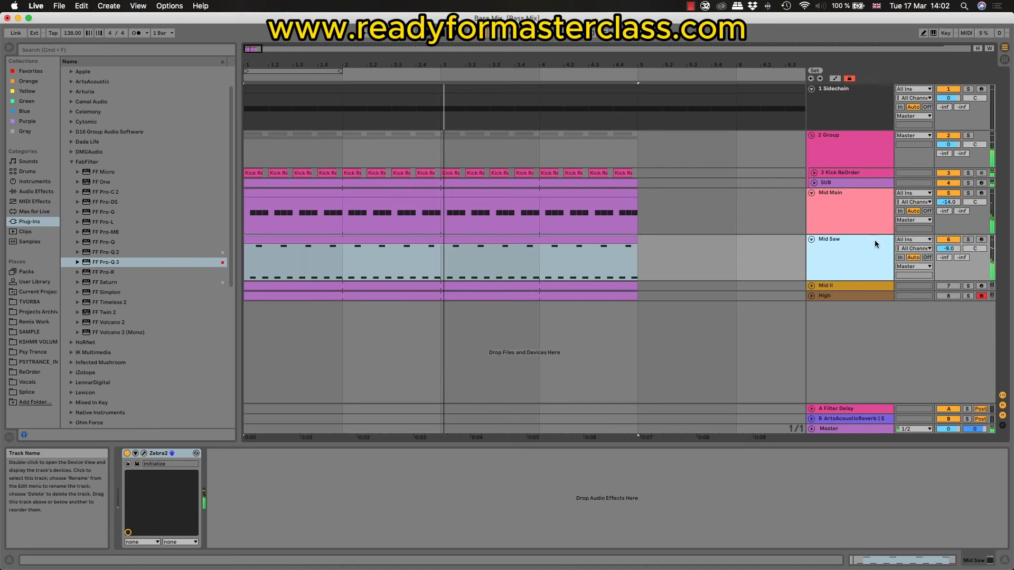
Step: Add FF Pro-Q 3 after Zebra2 on Mid Saw, then set the track volume to -15.0 dB and play the mix
drag(101, 262, 264, 508)
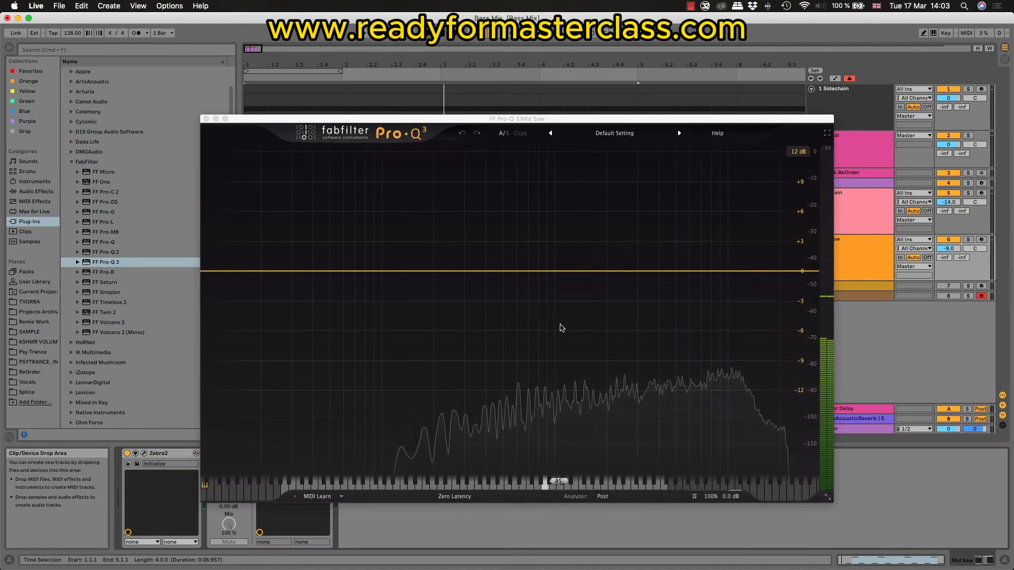
drag(577, 120, 444, 130)
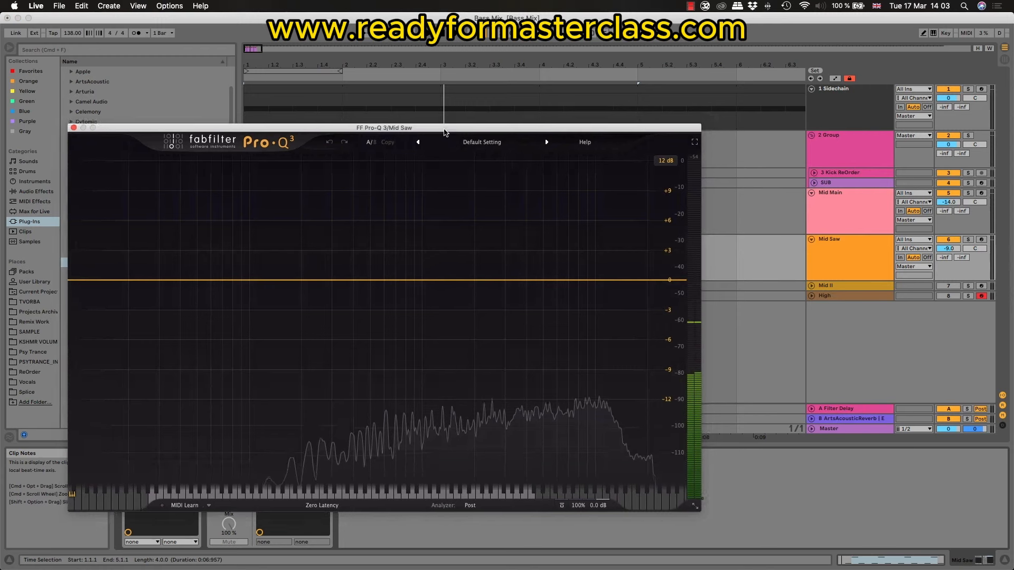
click(948, 250)
text(-)
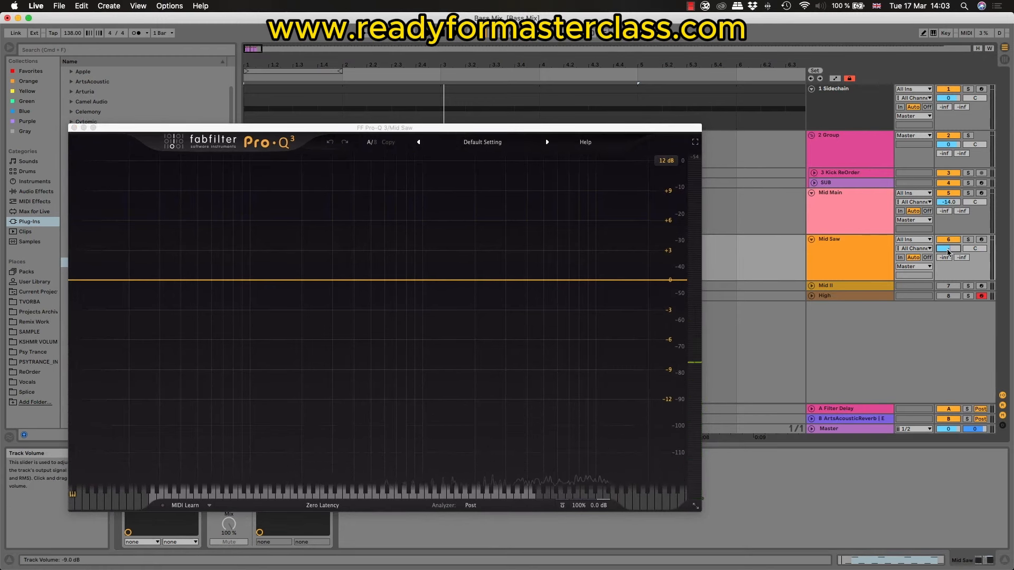
key(space)
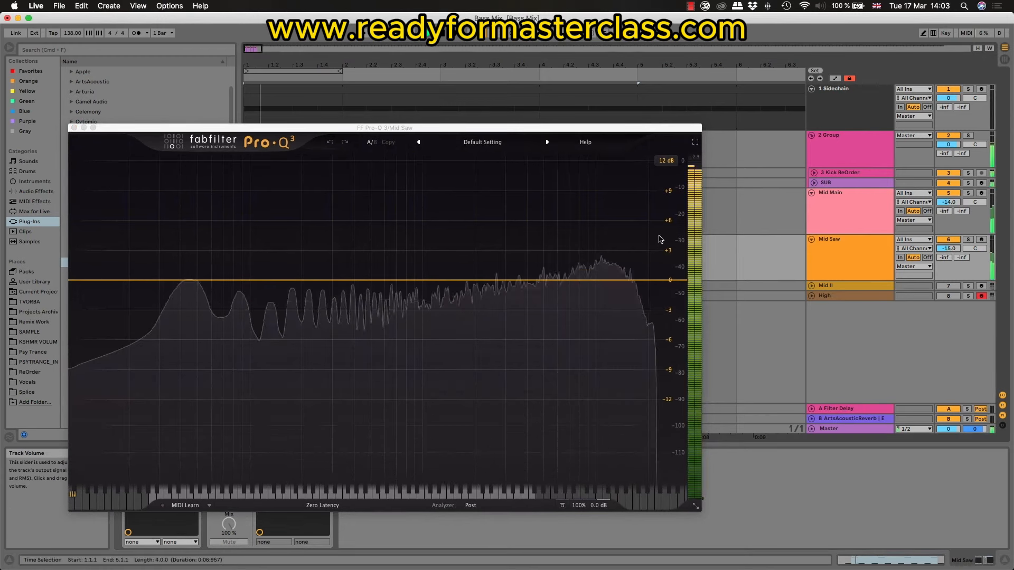
Step: Add a 12 dB/oct low cut at about 371 Hz in Mid Saw's Pro-Q 3
click(82, 281)
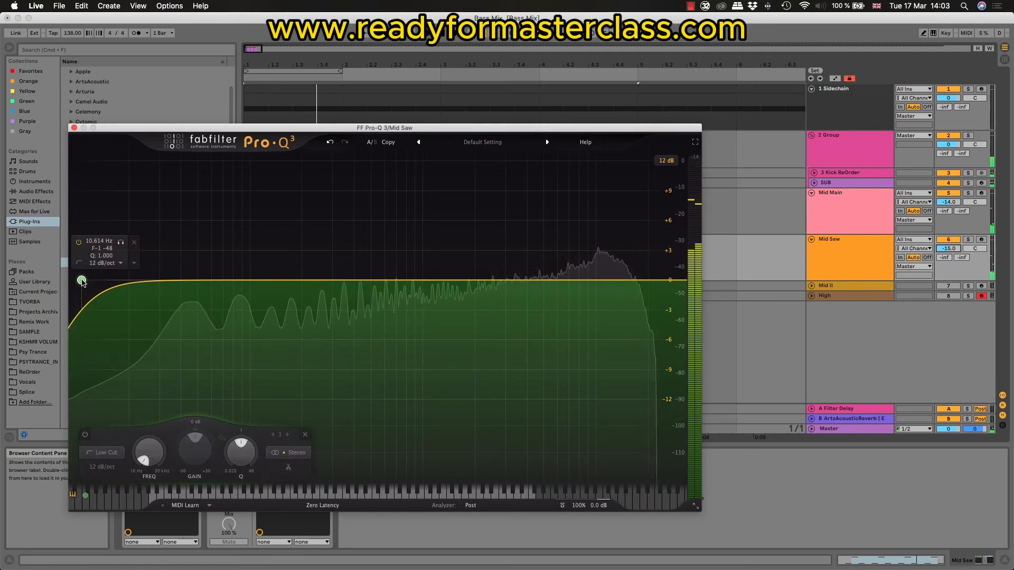
drag(81, 281, 337, 288)
drag(338, 288, 348, 289)
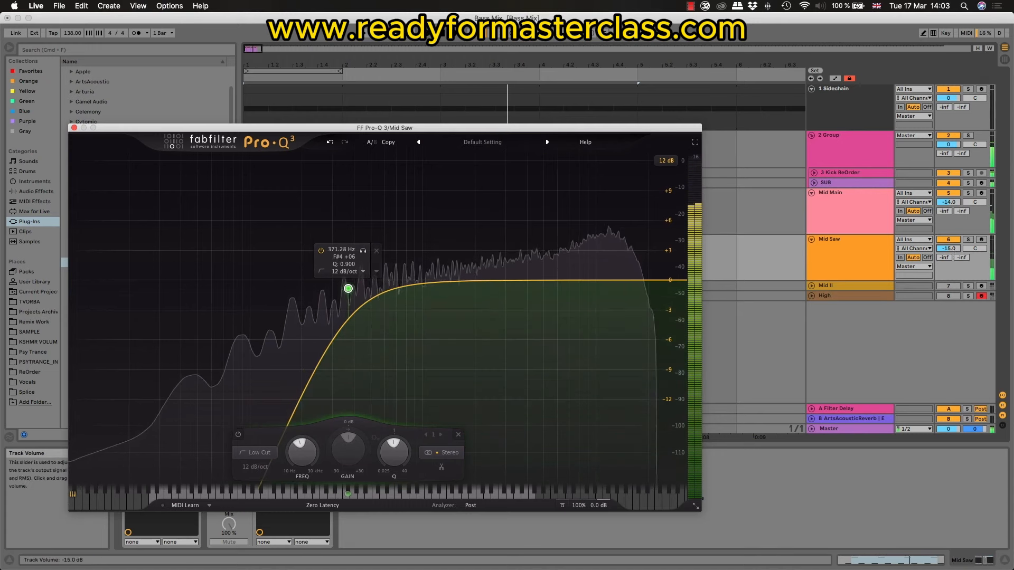
Step: Set the Mid Saw track volume to -20.0 dB and play the mix
click(955, 252)
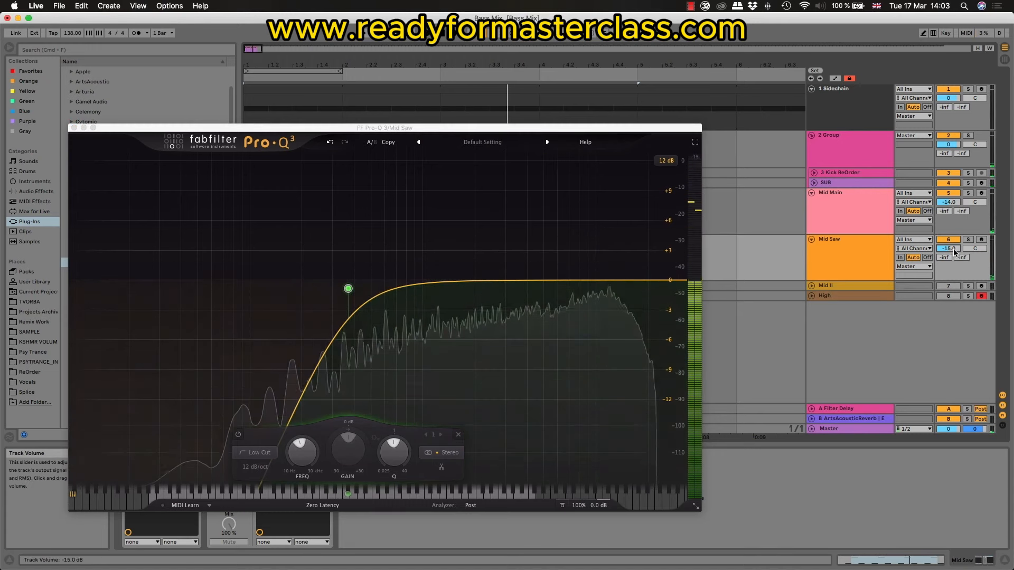
text(-20)
key(Return)
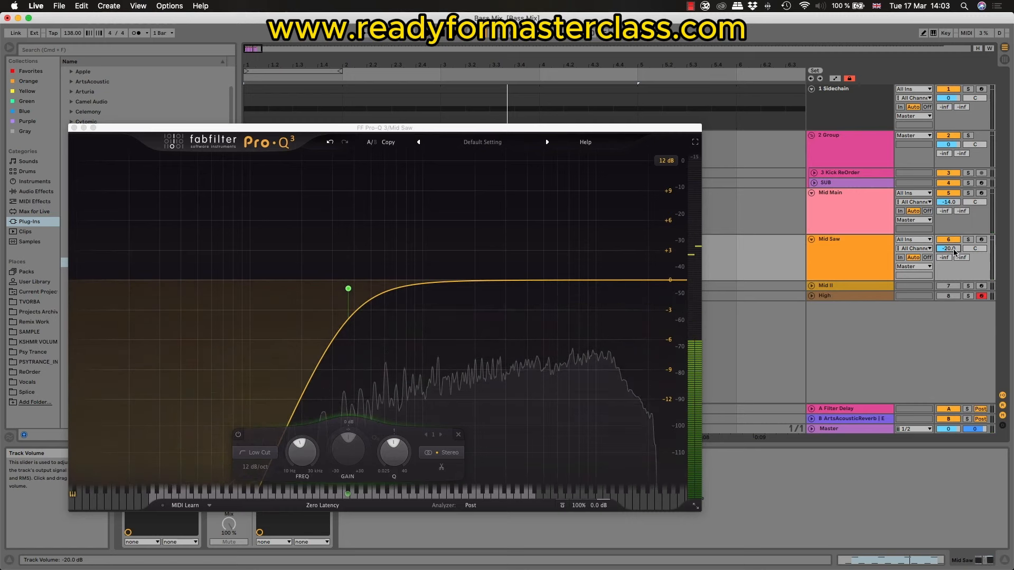
key(space)
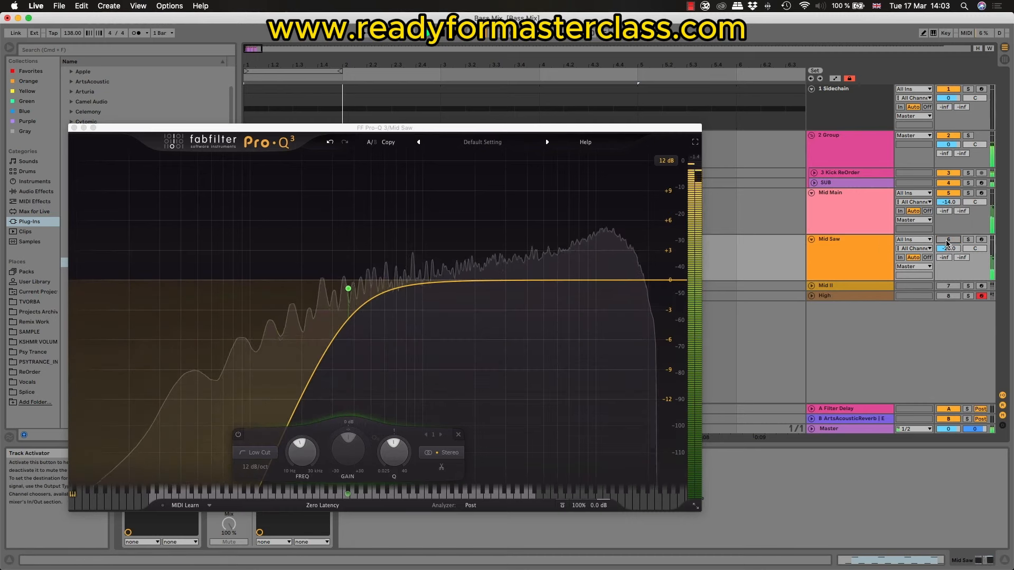
Step: Solo Mid Saw and add a bell band in its Pro-Q 3, sweeping it to about 11.8 kHz near 0 dB
click(968, 239)
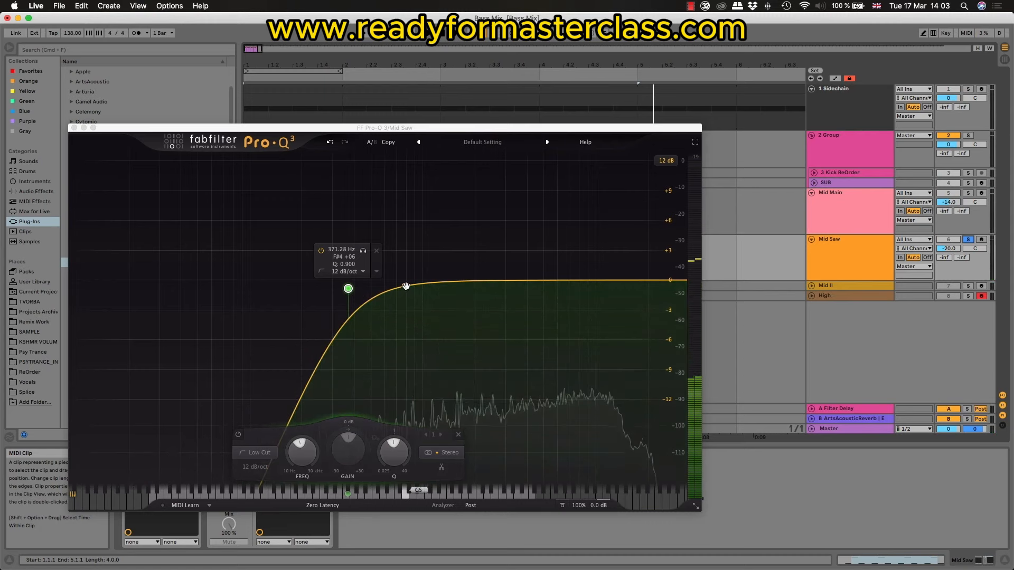
key(space)
click(436, 286)
click(435, 285)
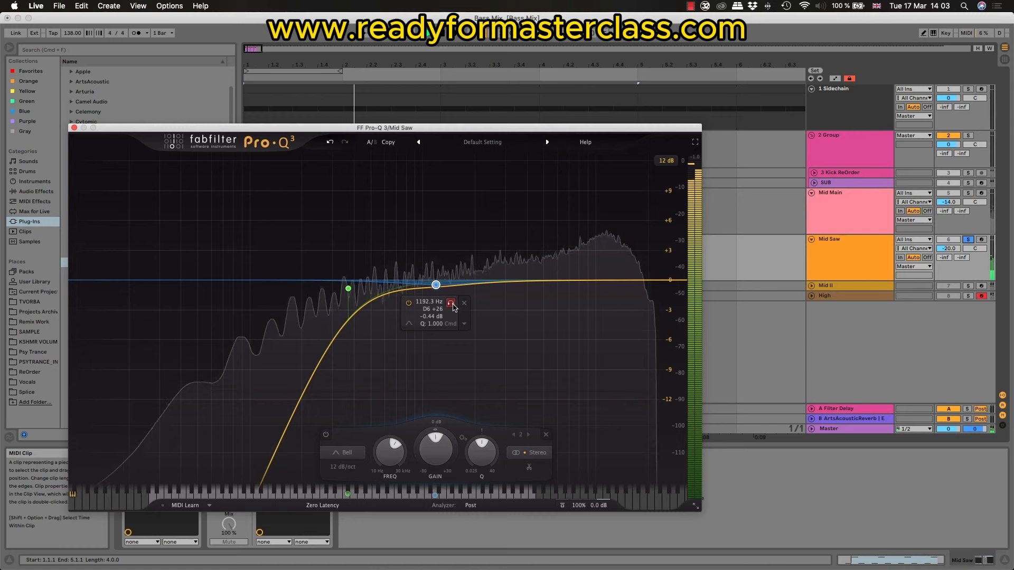
drag(450, 303, 626, 311)
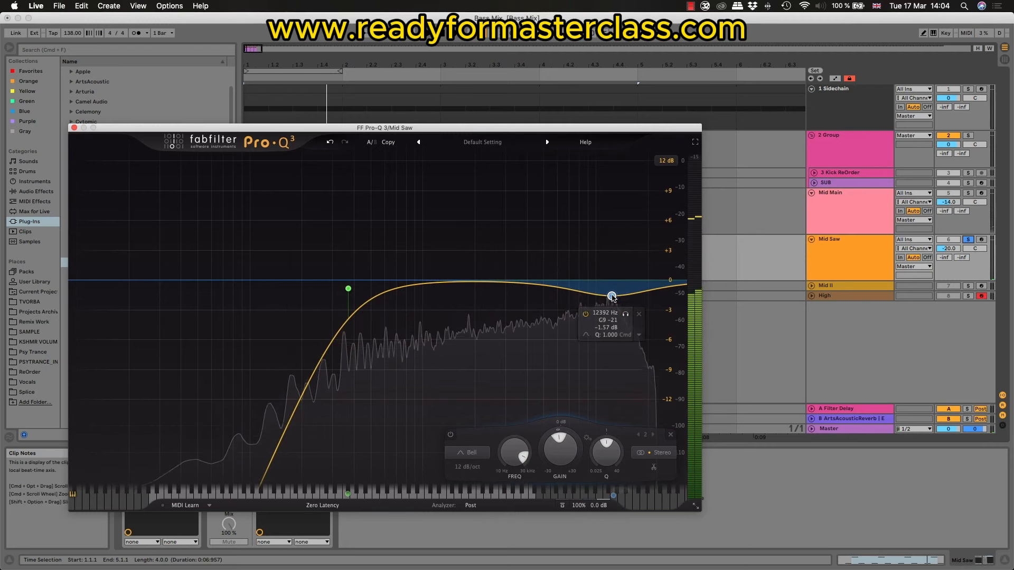
drag(612, 296, 609, 281)
double_click(609, 280)
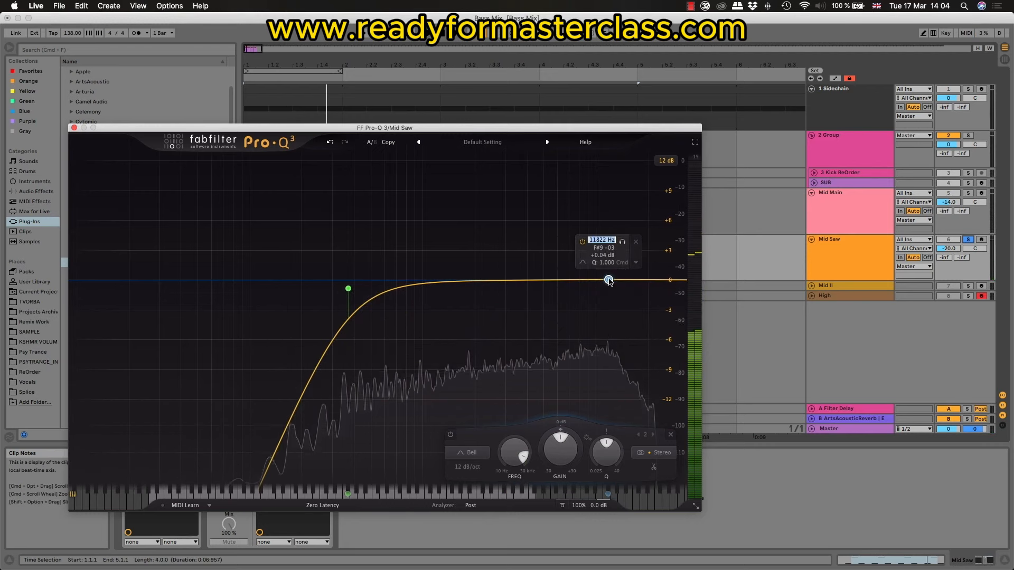
Step: Reset the high bell's gain to 0 dB, make it dynamic, and lower its dynamic range to about -6 dB while playing
click(561, 447)
click(636, 263)
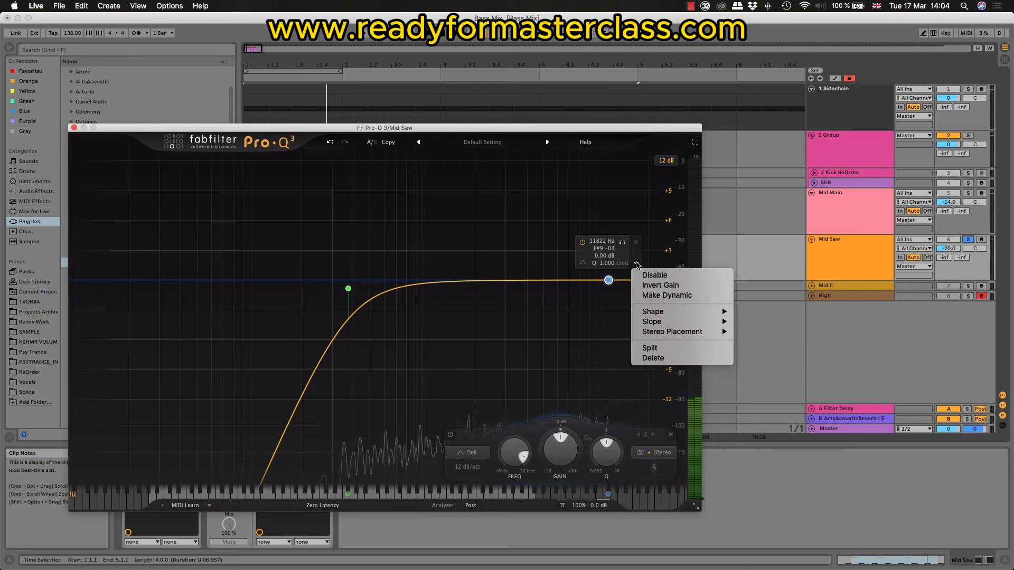
click(672, 299)
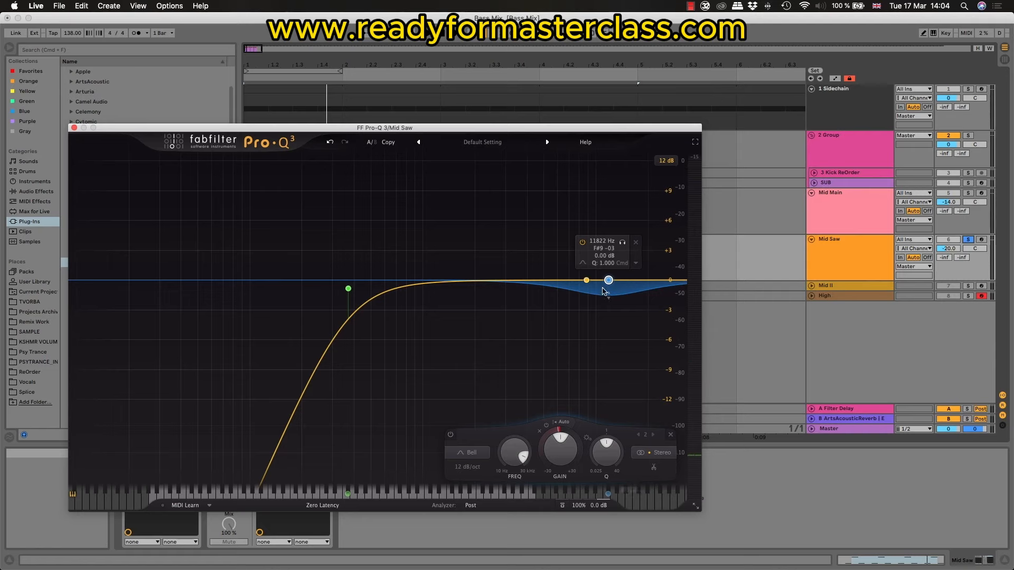
key(space)
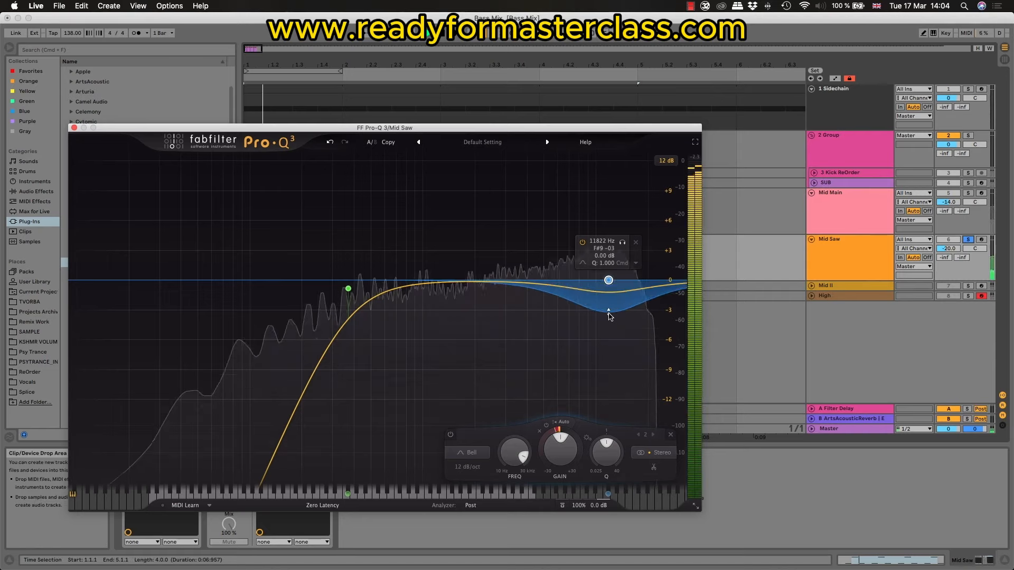
drag(609, 315, 609, 334)
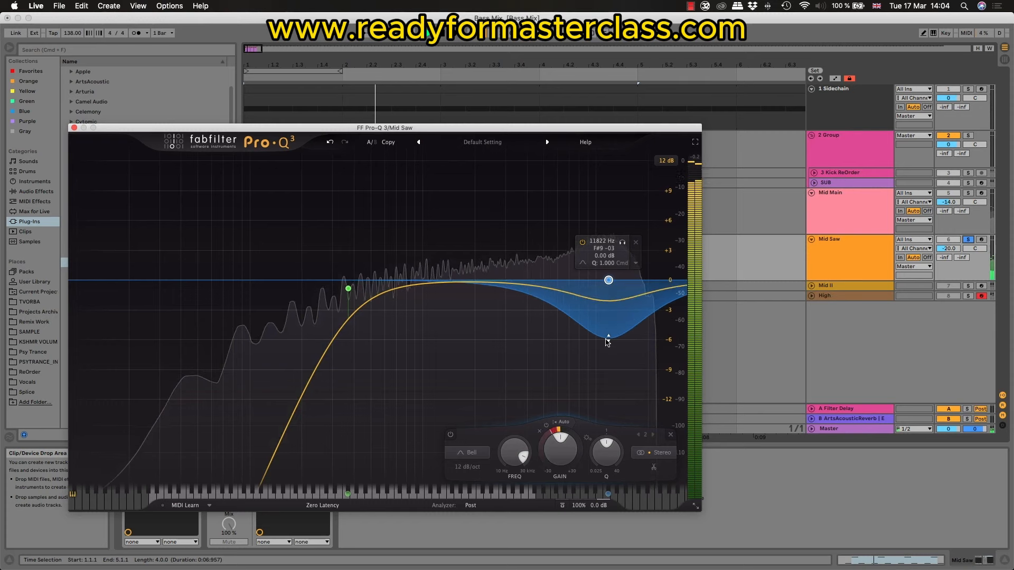
Step: Compare Mid Saw with the dynamic bell band bypassed and enabled, then close its Pro-Q 3
click(450, 435)
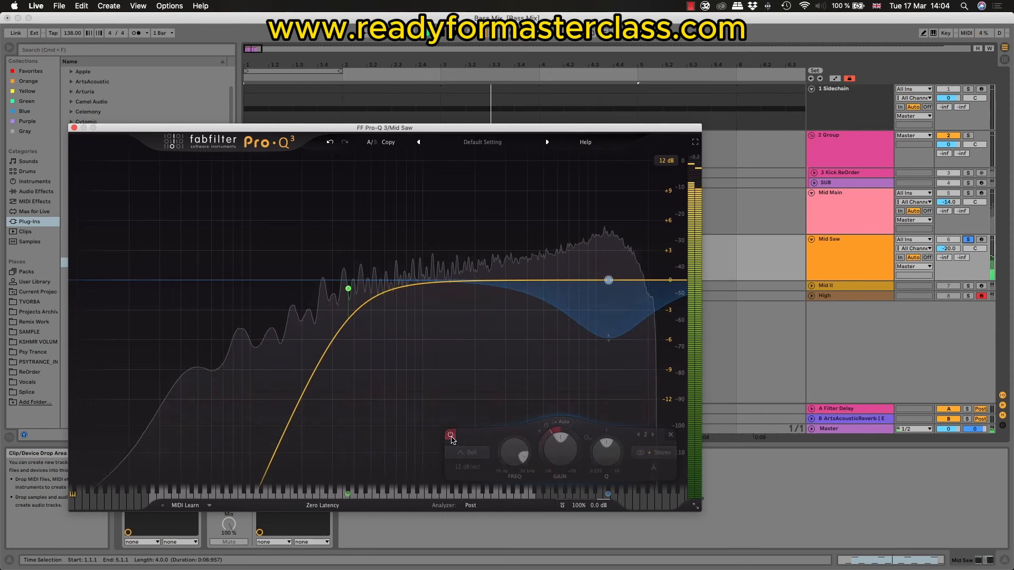
click(450, 435)
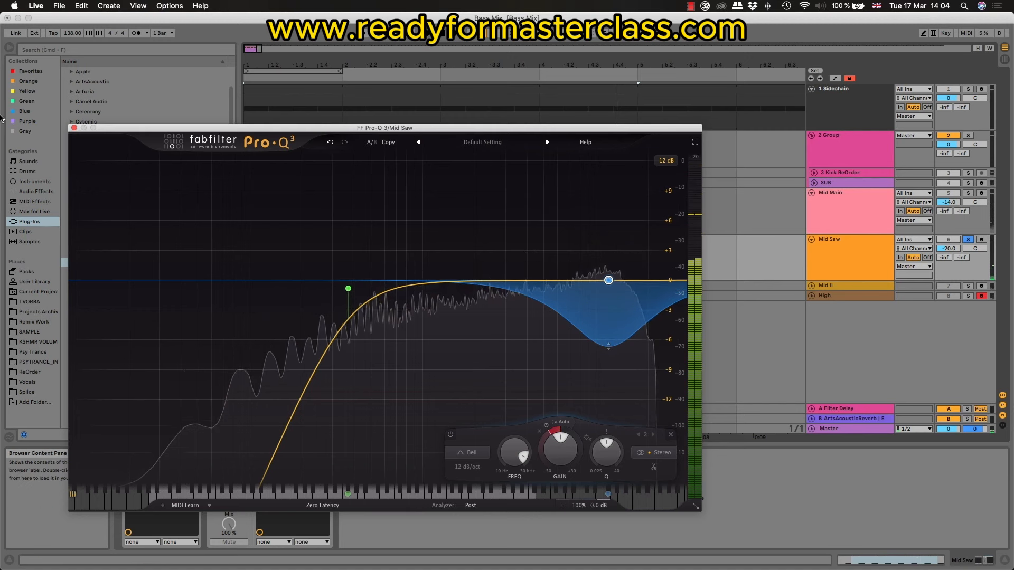
click(74, 127)
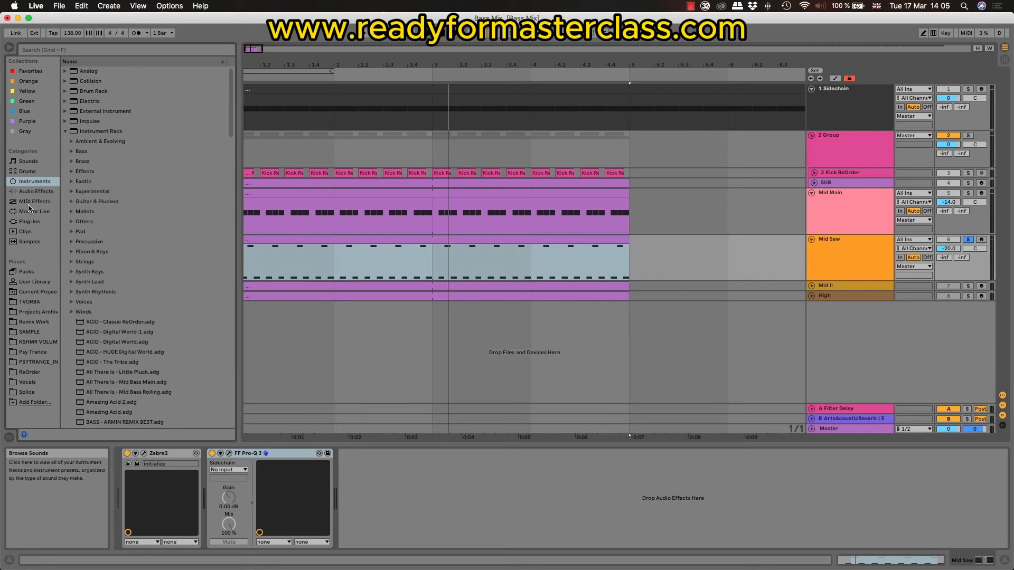
Step: Add Utility after Mid Saw's Pro-Q 3 with 138% width and Bass Mono at 500 Hz, then compare it off and on
click(35, 191)
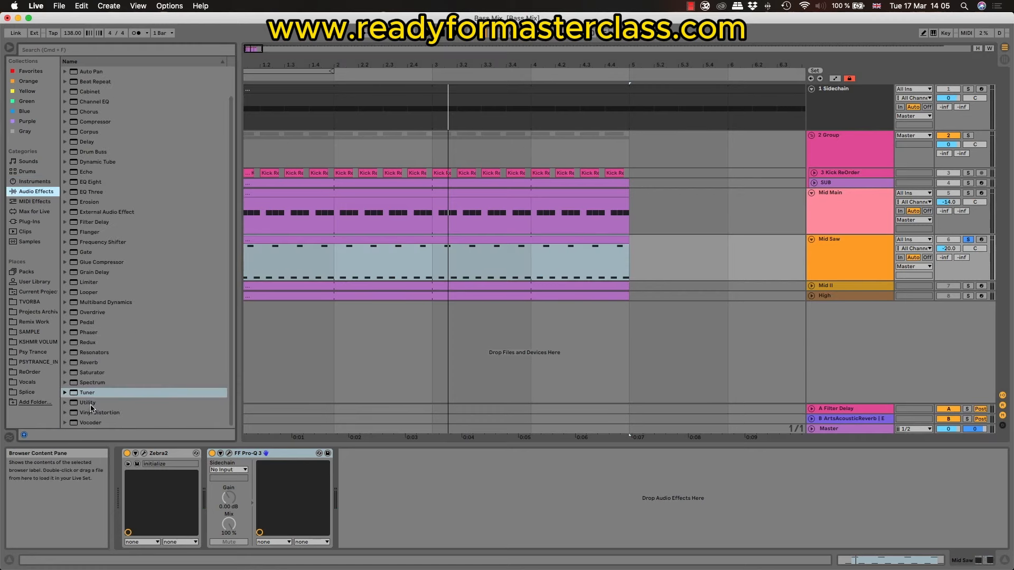
drag(91, 407, 87, 405)
drag(427, 491, 428, 490)
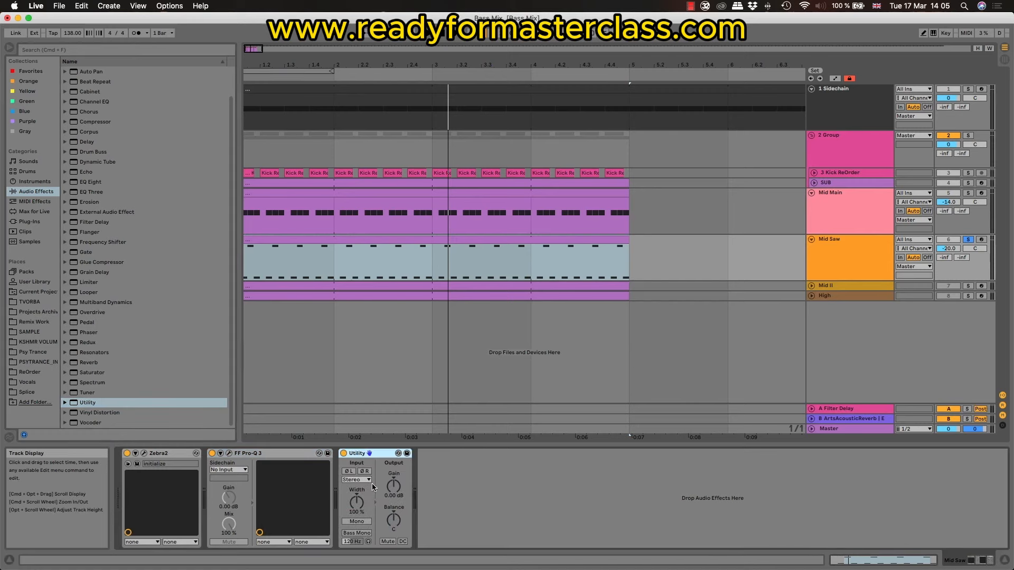
key(space)
drag(356, 502, 356, 505)
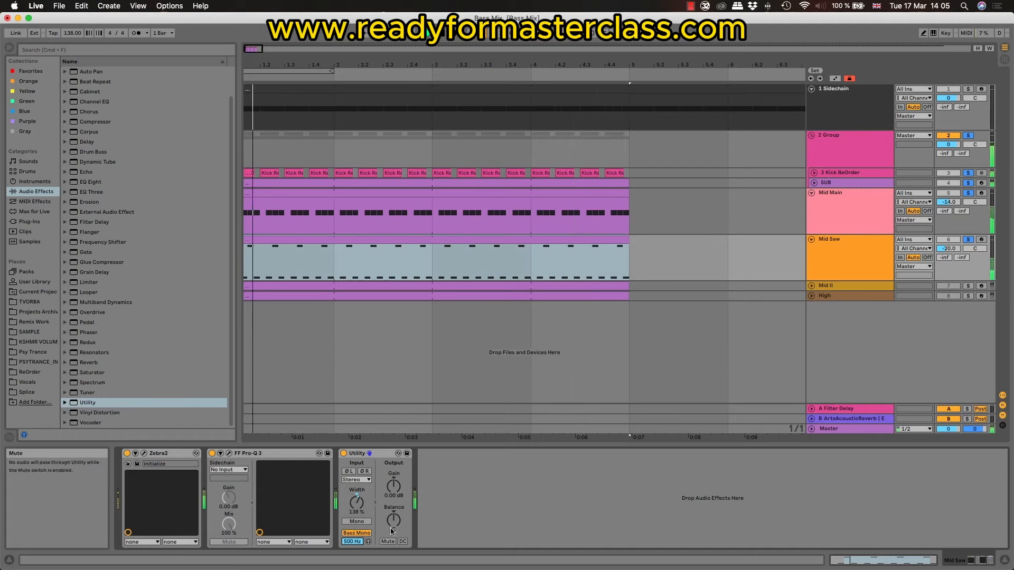
click(345, 454)
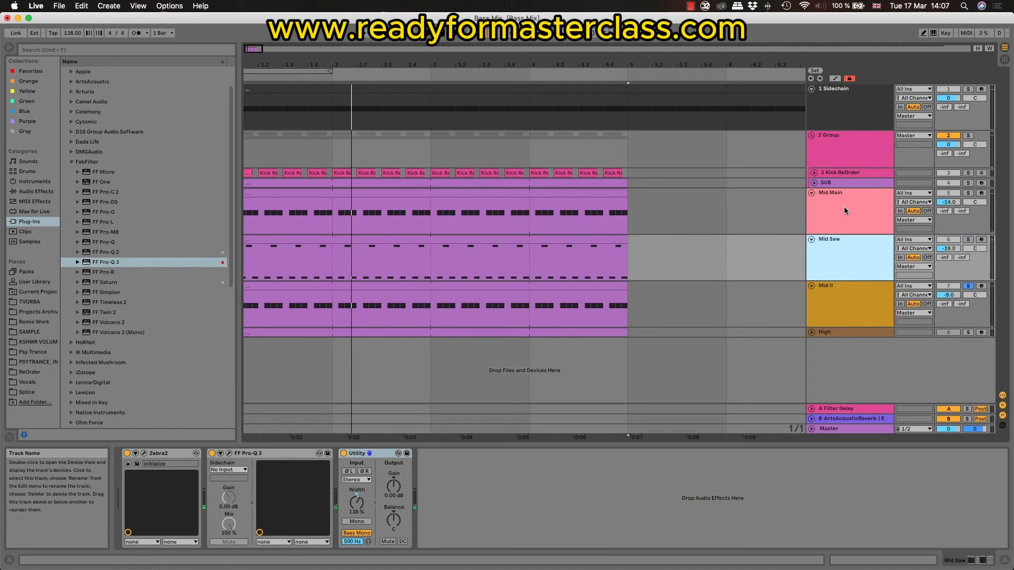
Step: Copy Mid Main's LFOTool to the Mid Saw track
click(843, 207)
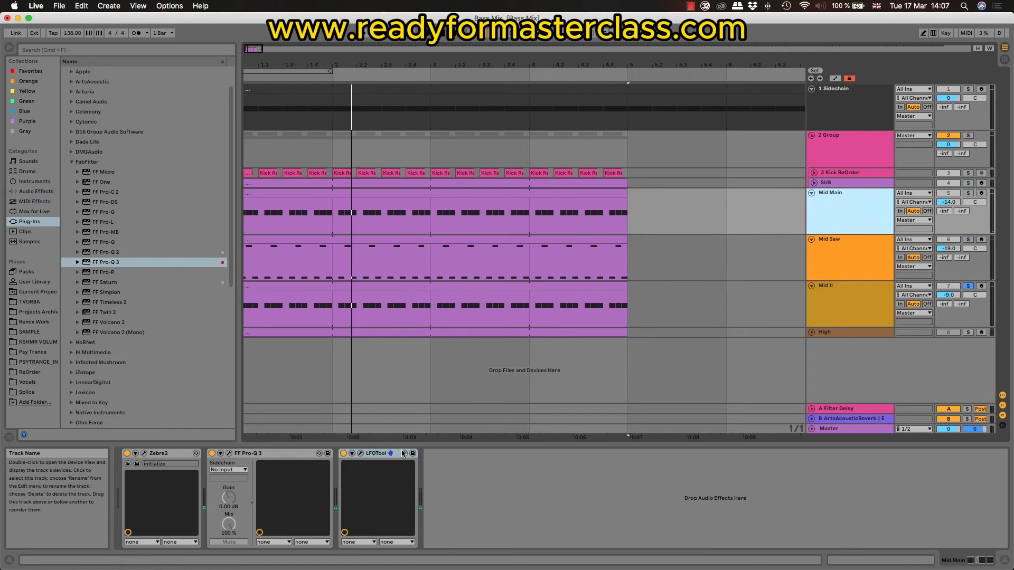
click(374, 454)
click(836, 258)
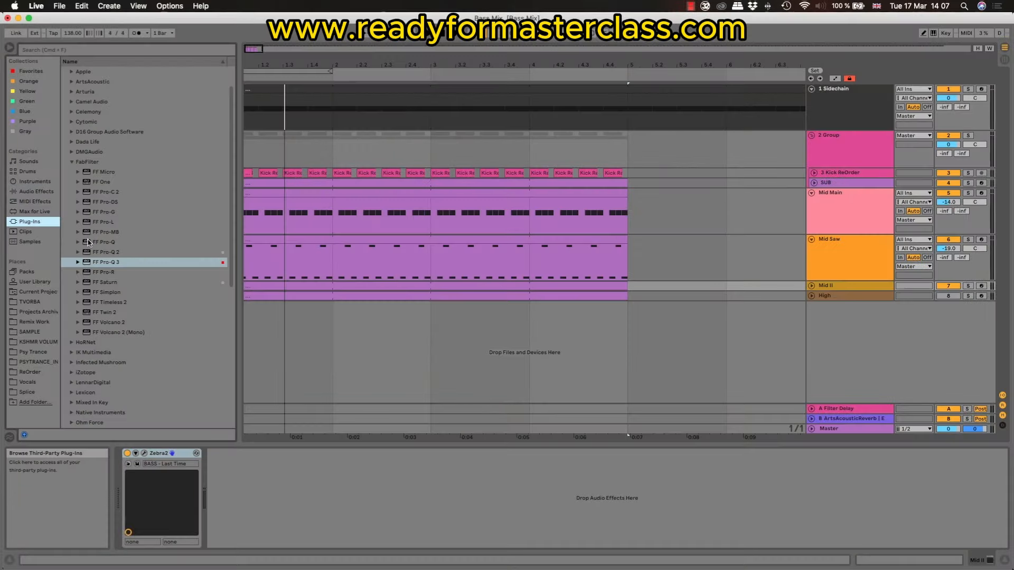
Step: Add FF Pro-Q 3 after Zebra2 on the Mid II track
drag(106, 262, 132, 298)
drag(251, 483, 252, 487)
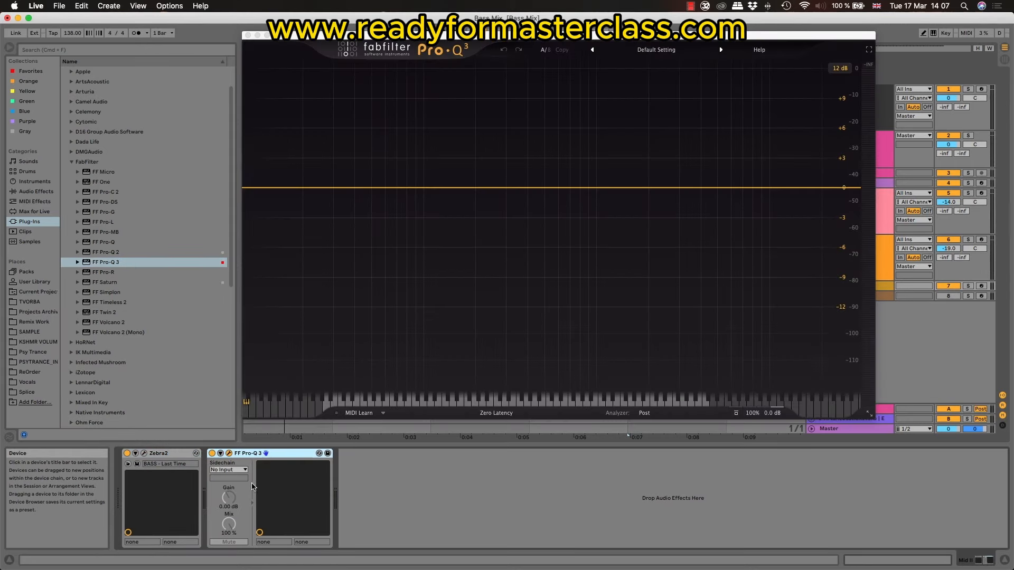
drag(464, 35, 281, 49)
Step: Solo and play Mid II, then add a 12 dB/oct low cut at about 204 Hz in its Pro-Q 3
click(968, 286)
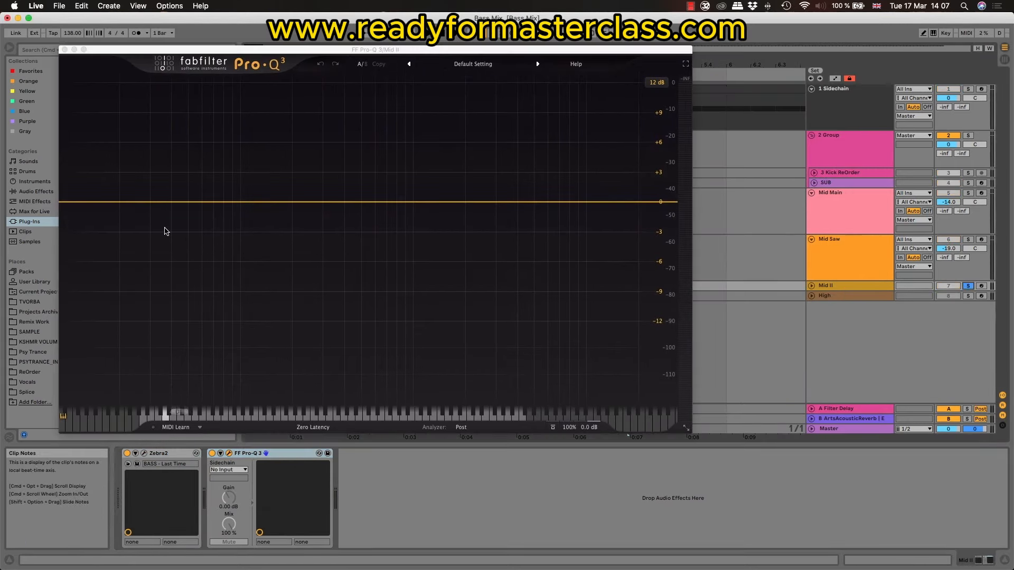
key(space)
drag(76, 207, 293, 206)
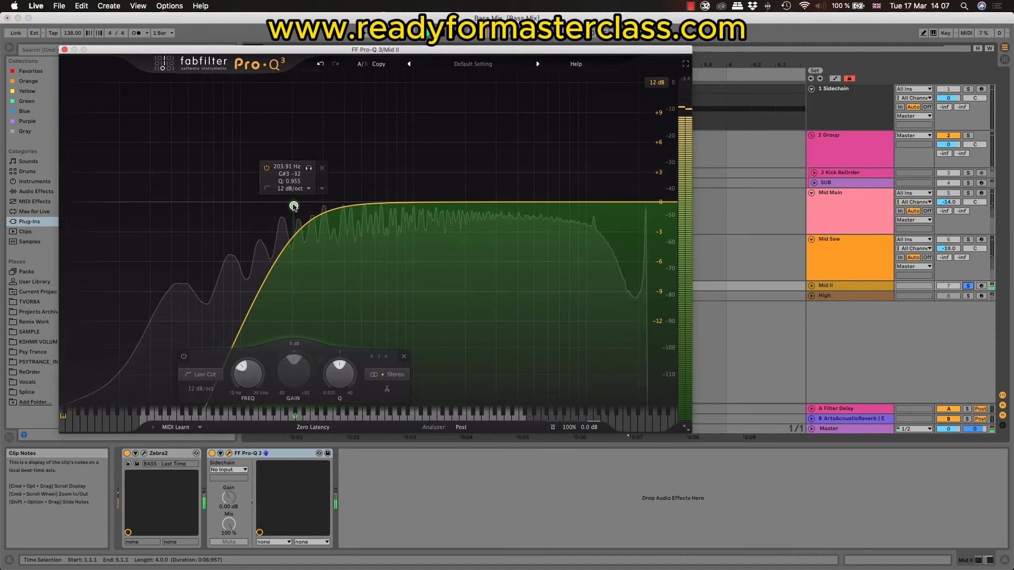
Step: Add bell boosts of about 1.1 dB at 7.6 kHz and 3.6 dB at 542 Hz in Mid II's Pro-Q 3
click(565, 196)
drag(565, 196, 566, 191)
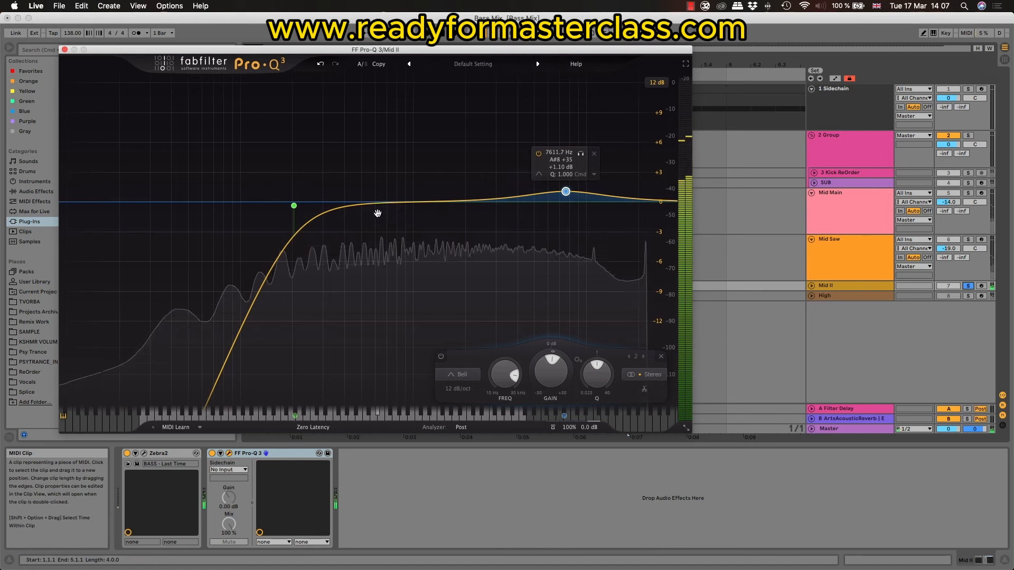
click(368, 194)
drag(369, 193, 368, 168)
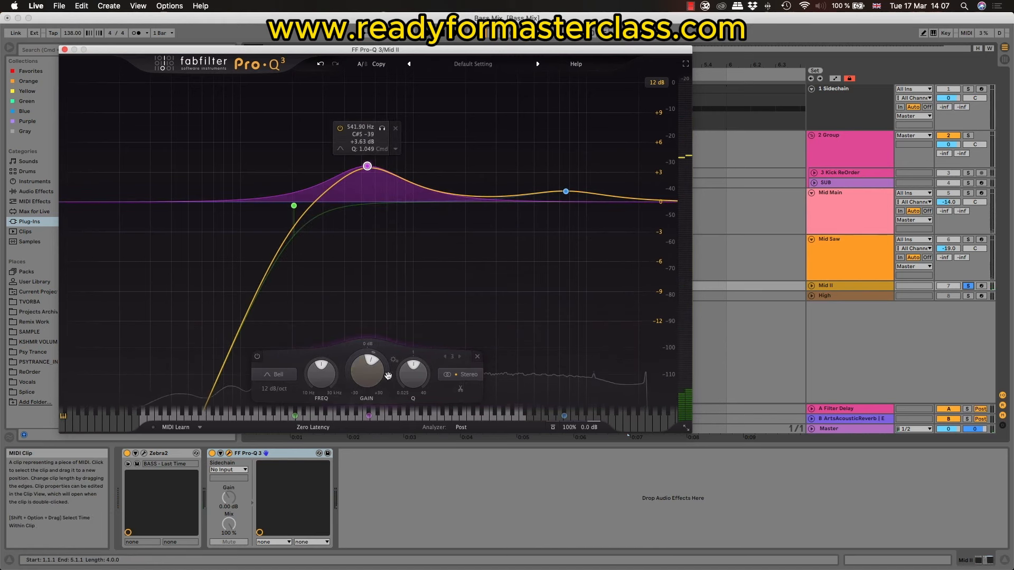
Step: Unsolo Mid II and play the full mix while broadening the low-mid bell and raising the high bell to about 3 dB at 7.8 kHz
click(967, 287)
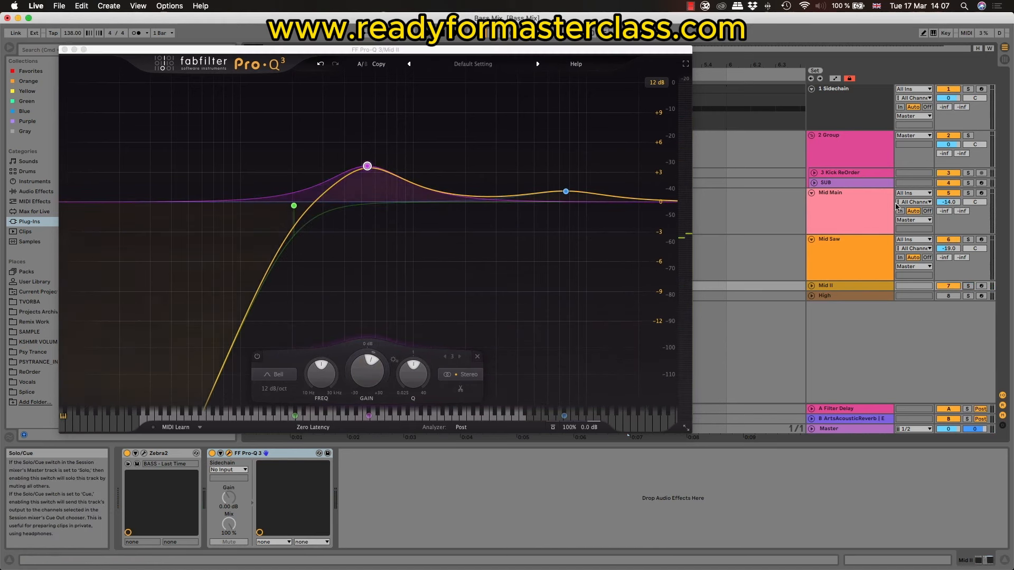
key(space)
click(811, 286)
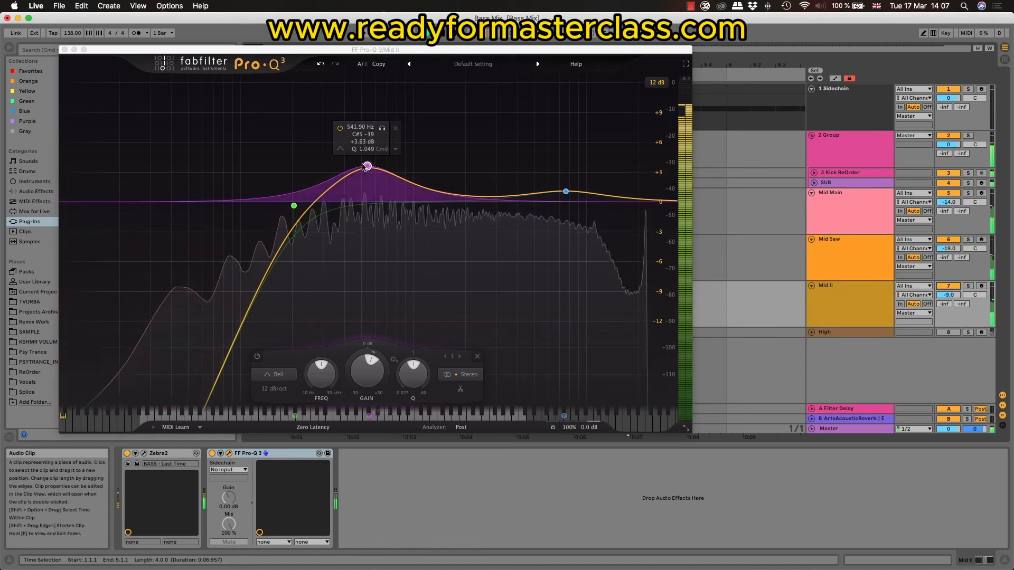
mouse_move(366, 166)
mouse_down()
mouse_move(380, 167)
mouse_move(353, 167)
mouse_up()
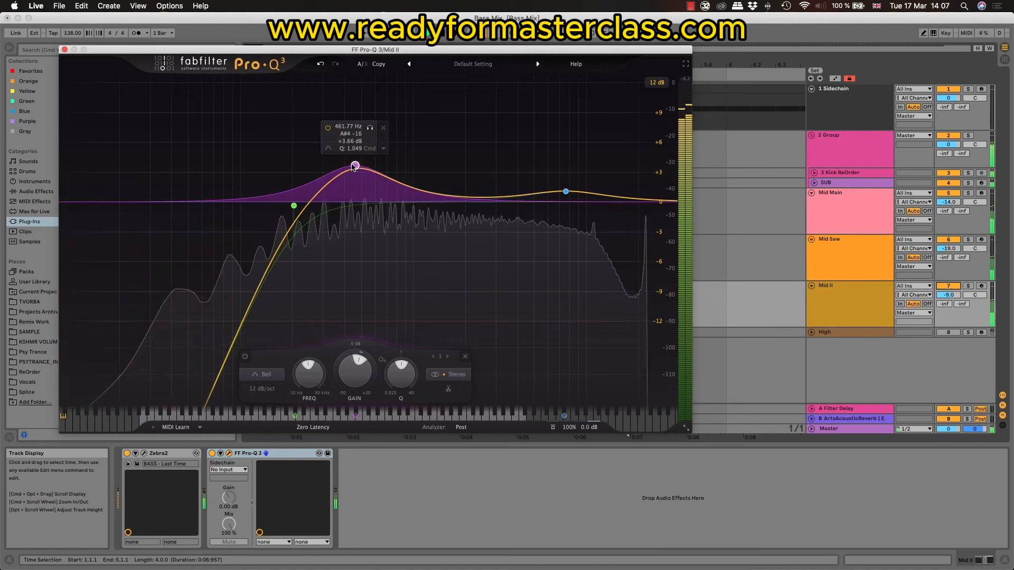
drag(396, 375, 393, 395)
drag(356, 167, 367, 171)
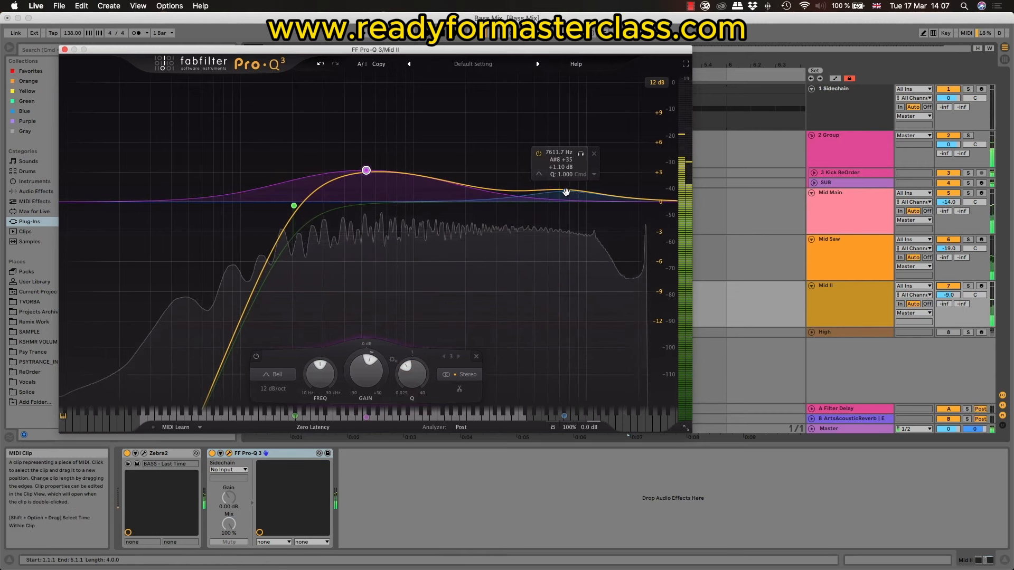
drag(565, 191, 568, 171)
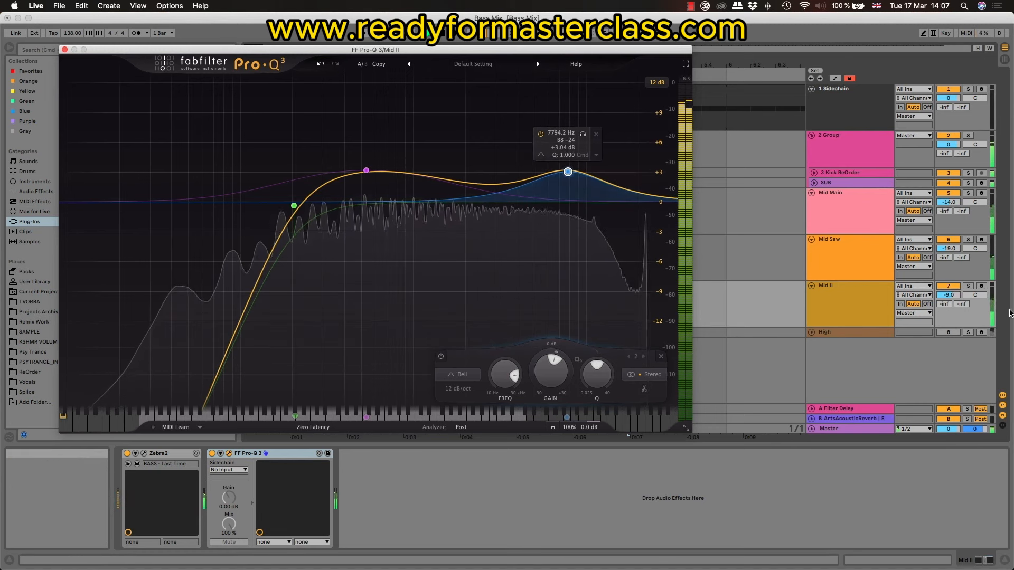
Step: Solo Mid II and add iZotope Neutron 3 after its FF Pro-Q 3
click(968, 287)
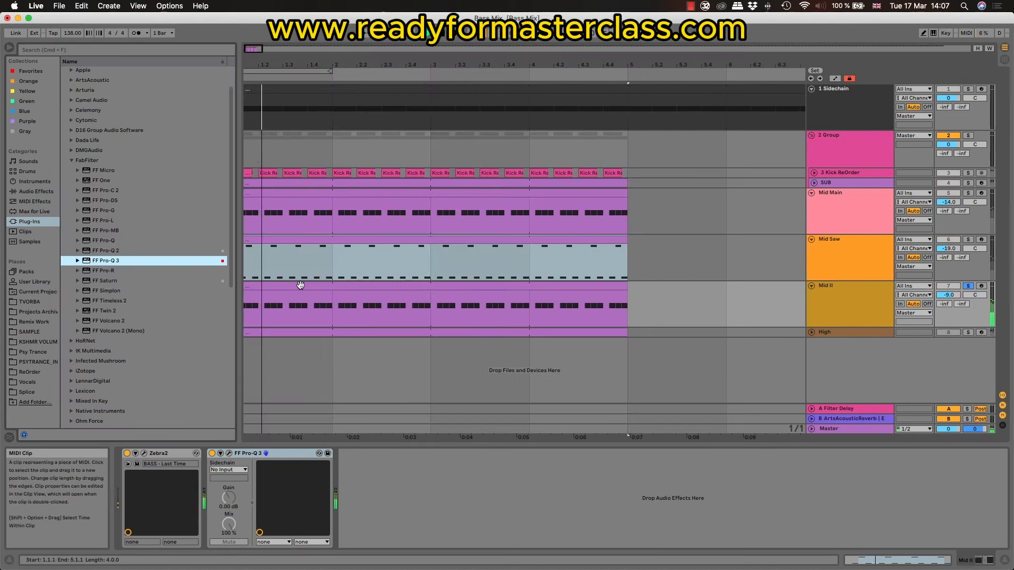
click(324, 287)
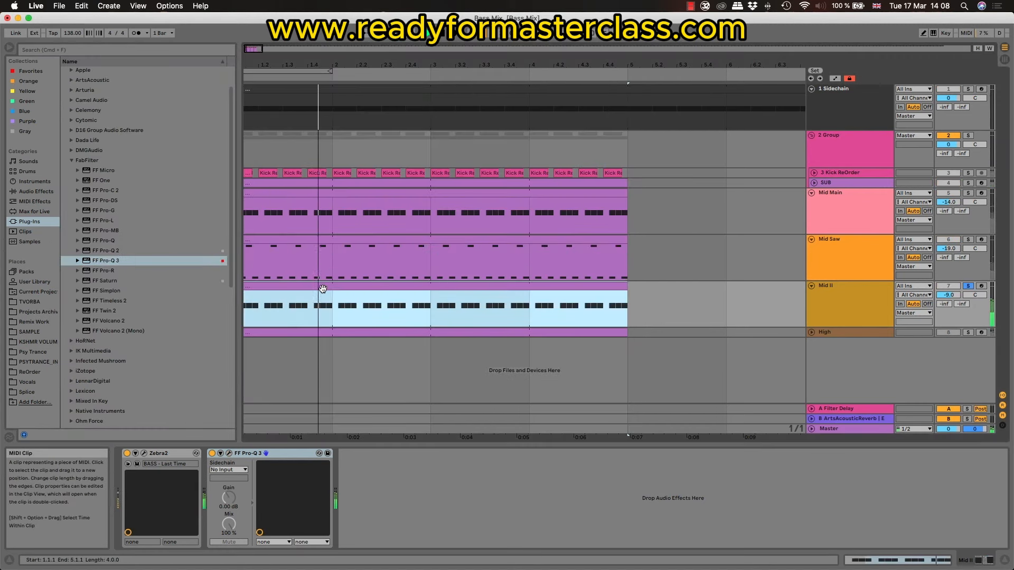
key(space)
click(72, 161)
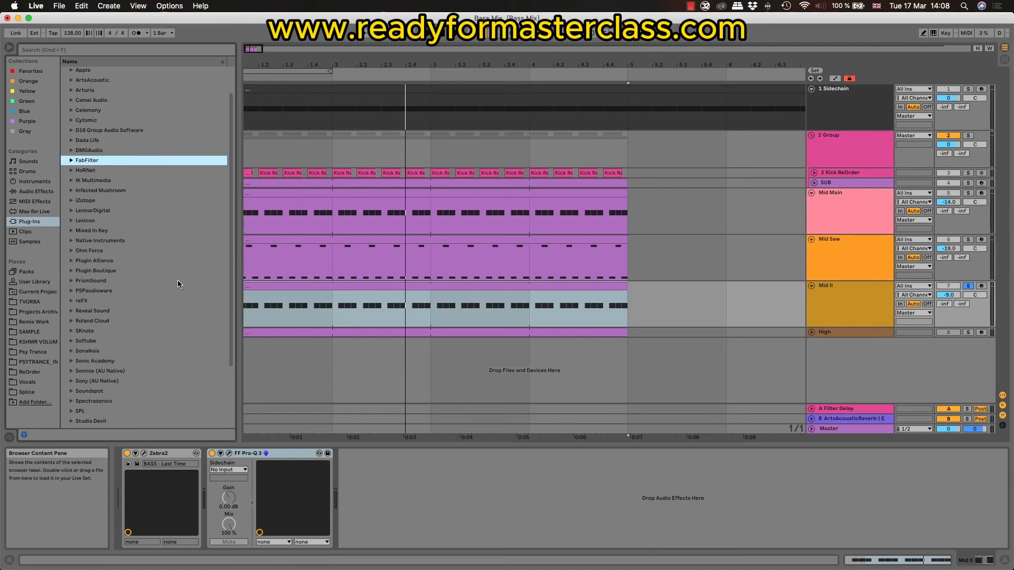
scroll(166, 289, up, 3)
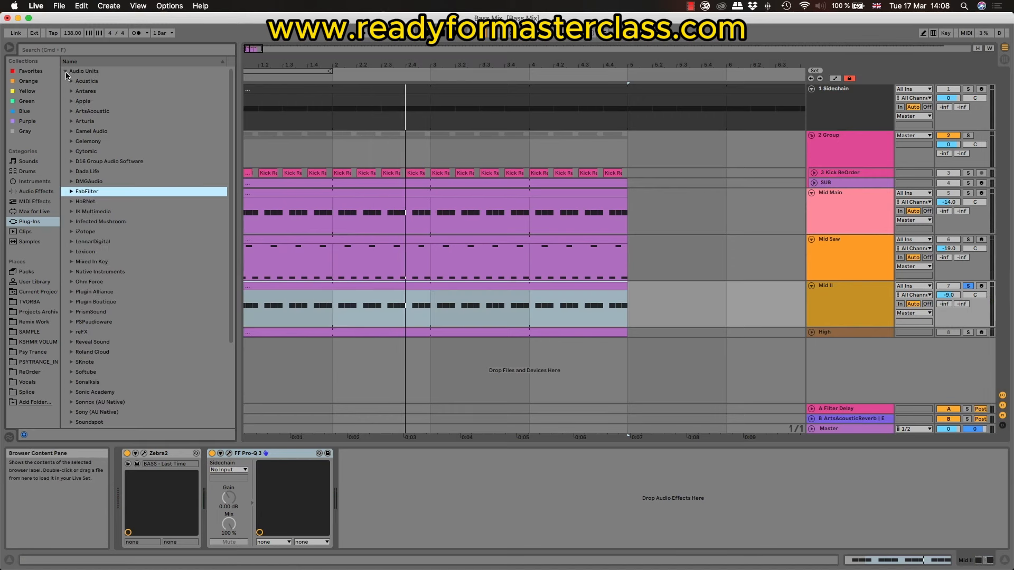
scroll(84, 280, down, 4)
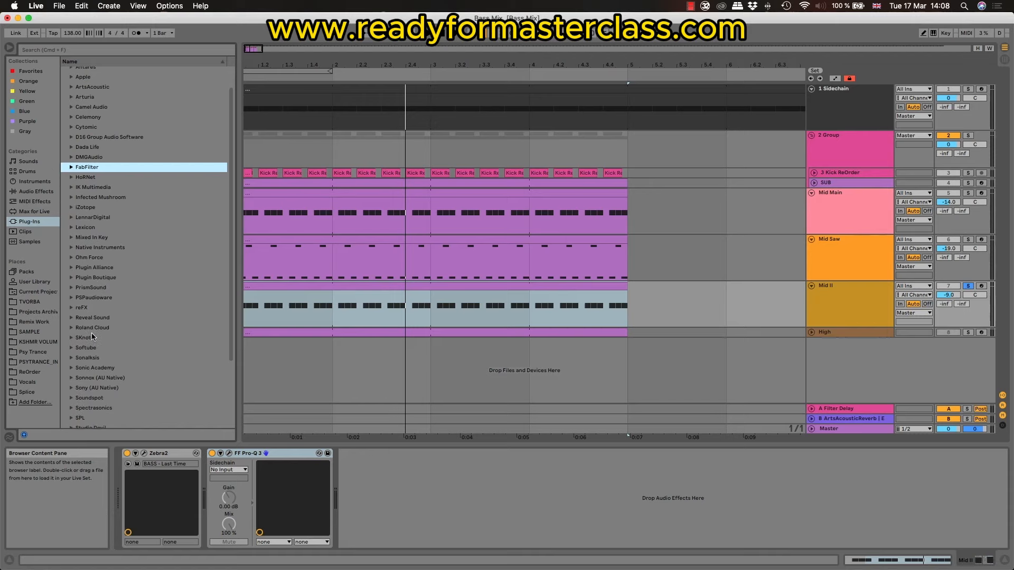
scroll(85, 296, up, 4)
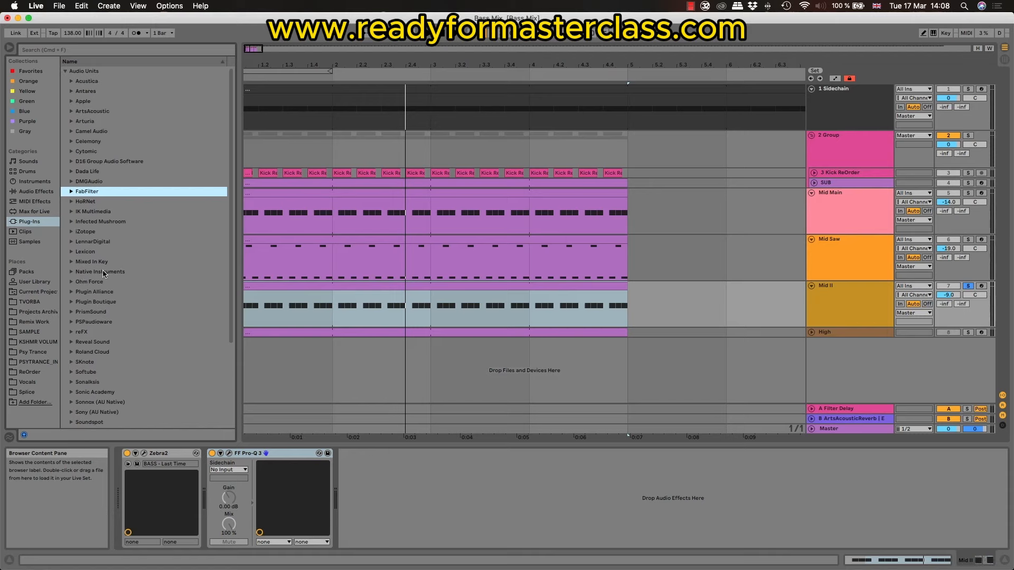
click(73, 232)
scroll(116, 354, down, 1)
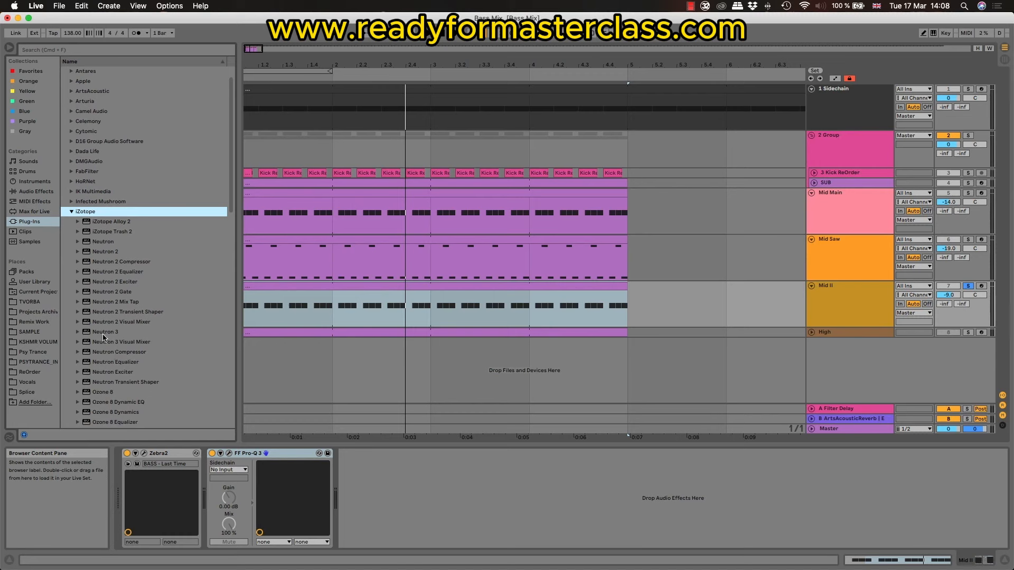
drag(104, 336, 797, 288)
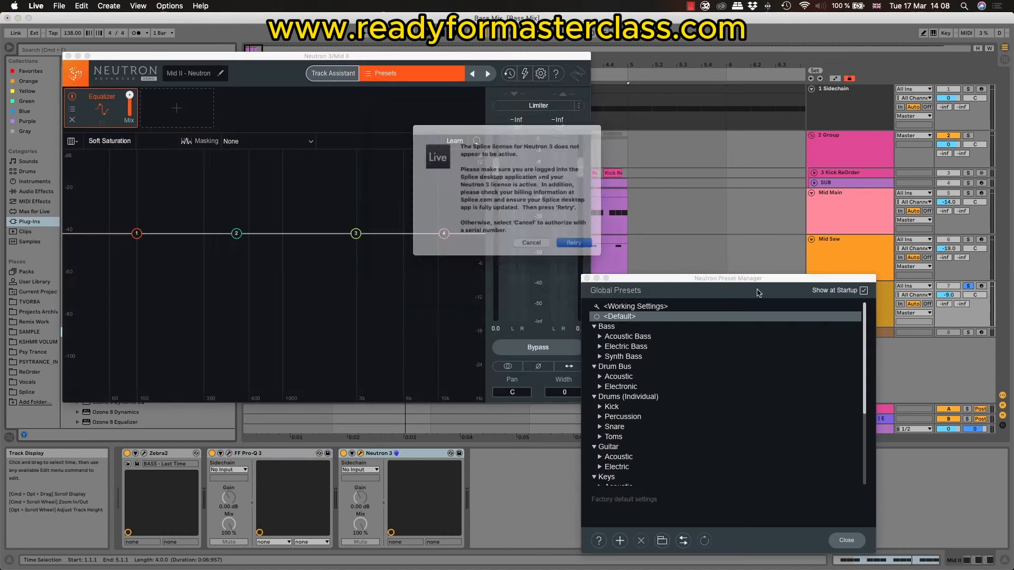
Step: Cancel Neutron 3's licence prompt, check in with the Splice desktop app, and close the Neutron Preset Manager
click(535, 252)
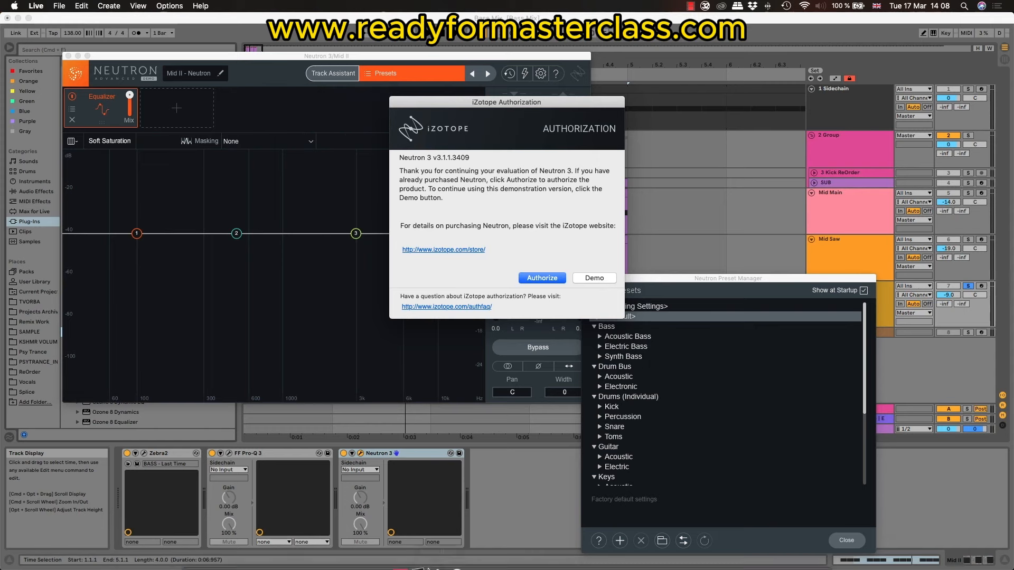
click(454, 558)
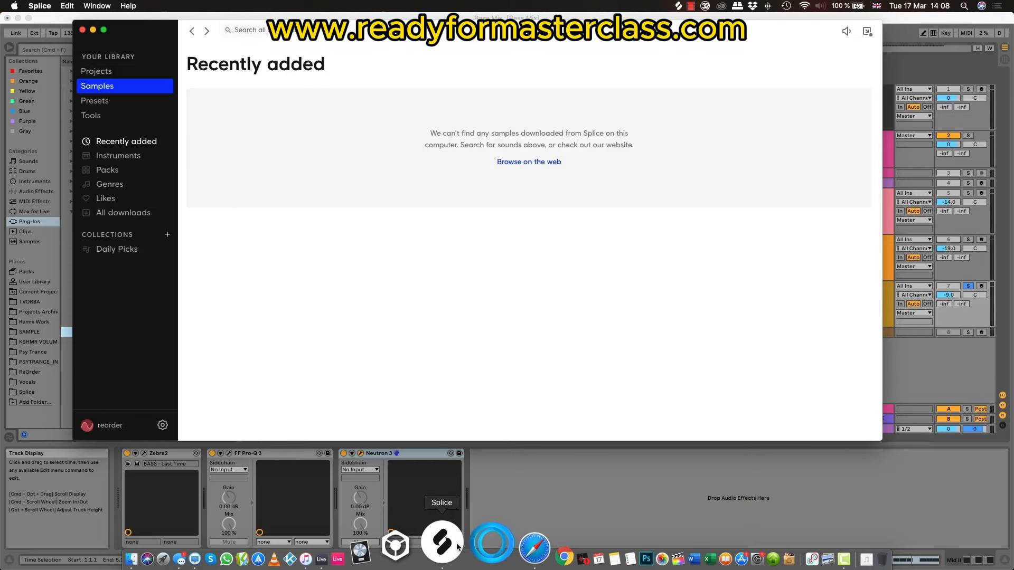
click(80, 29)
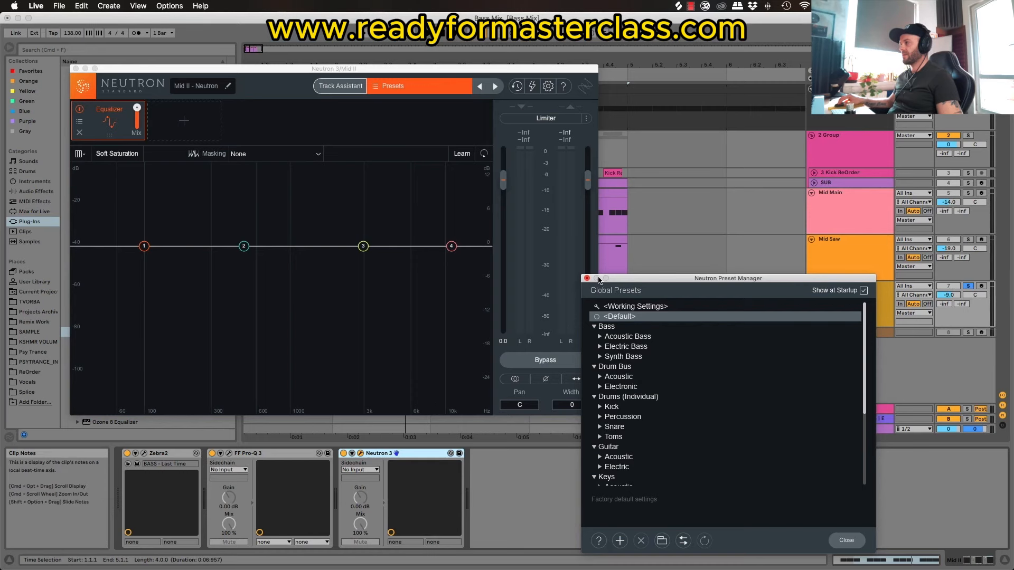
click(585, 280)
drag(275, 74, 391, 80)
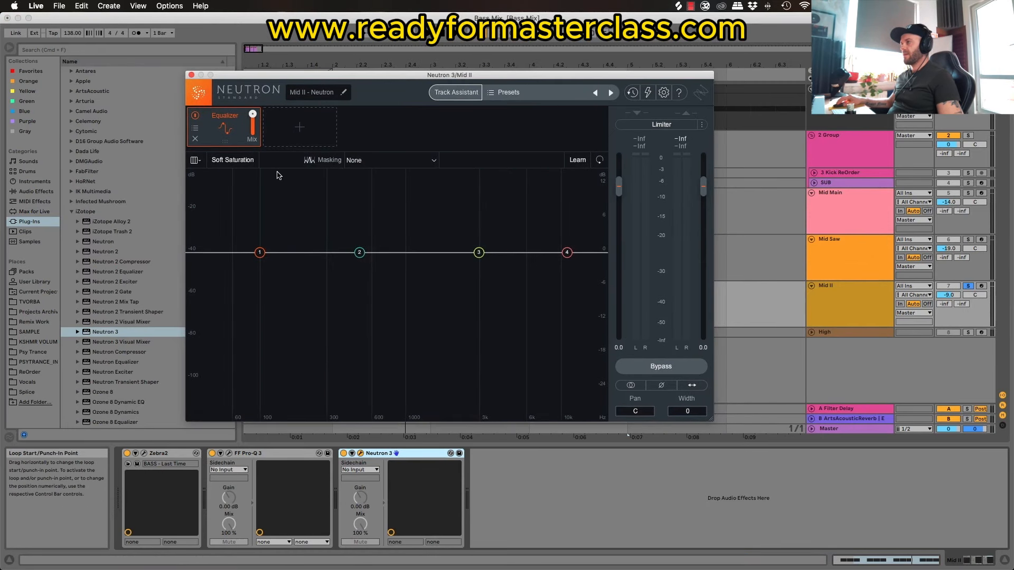
Step: Replace Neutron 3's Equalizer module with a Transient Shaper in Precise mode
click(195, 138)
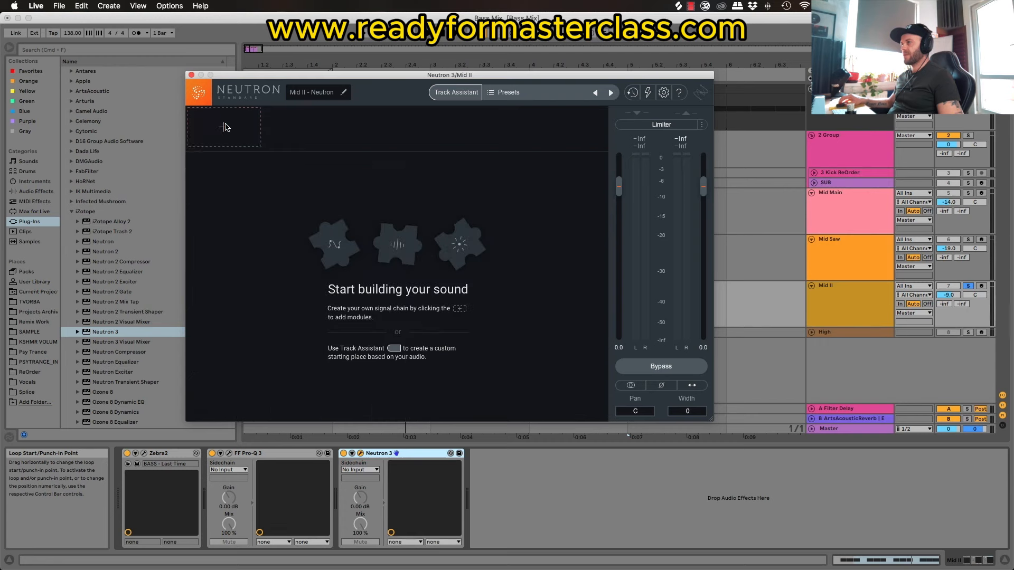
click(224, 127)
click(246, 234)
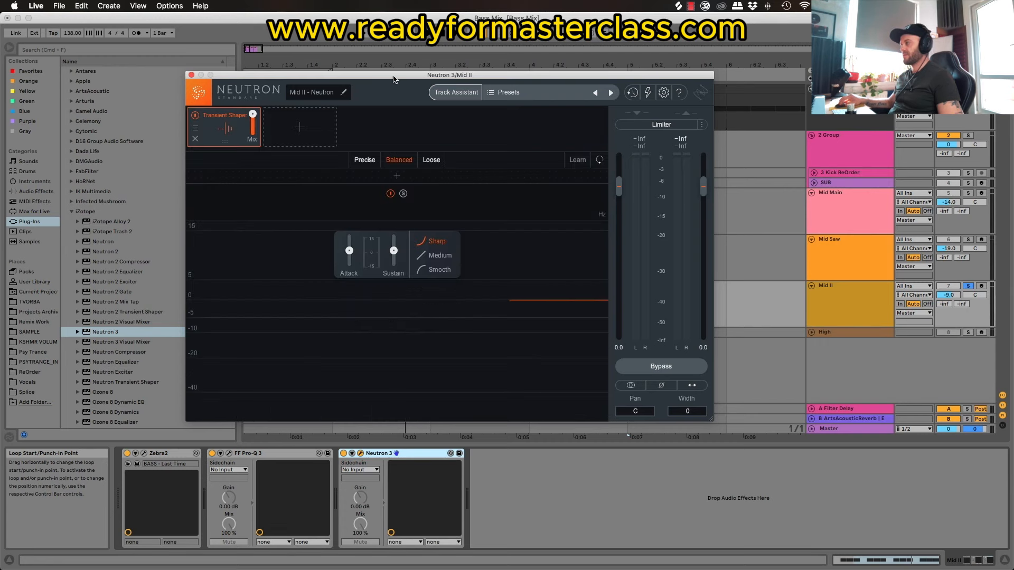
drag(404, 74, 361, 128)
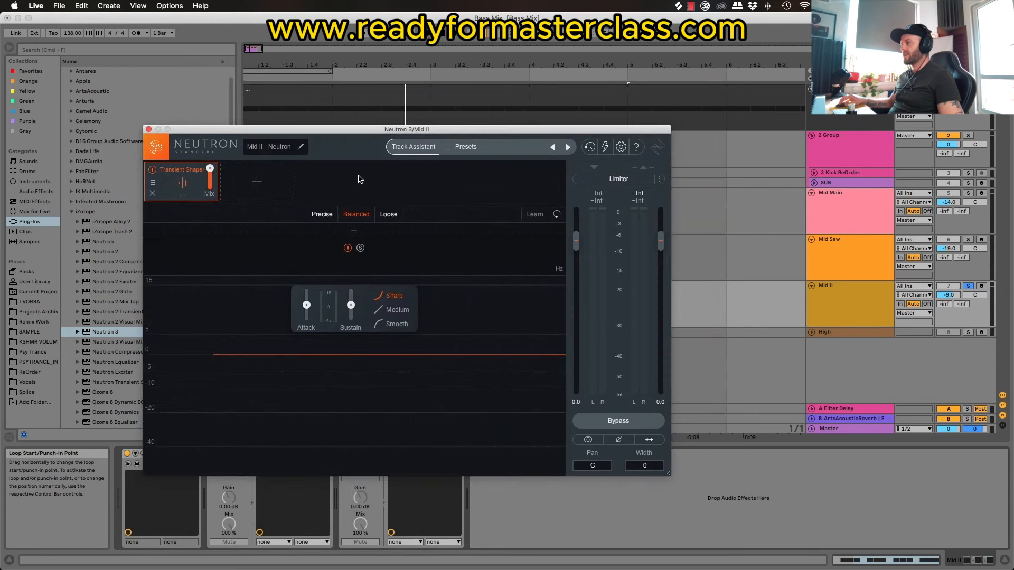
click(331, 217)
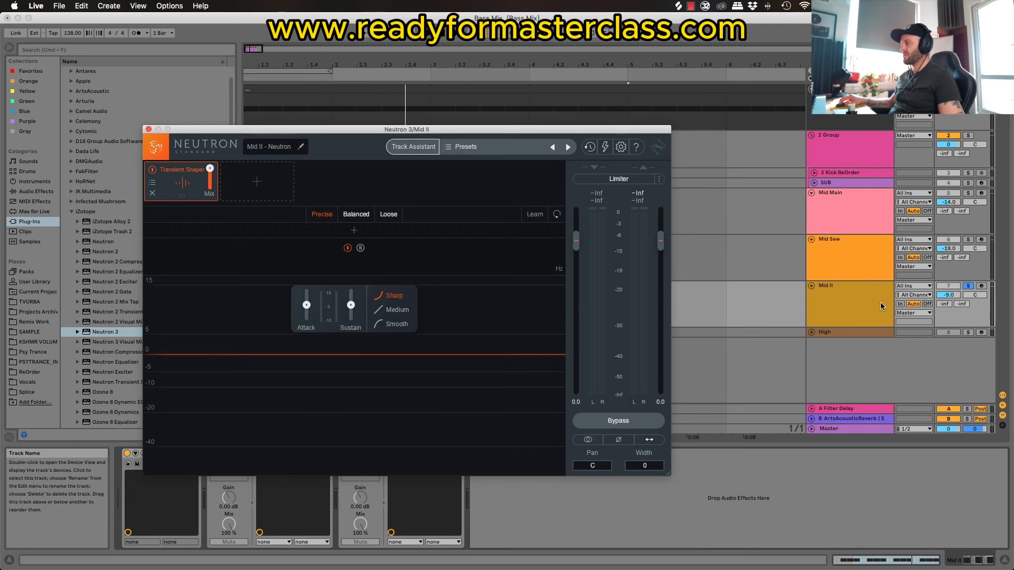
Step: Play Mid II, raise the Transient Shaper's attack and lower its sustain slightly, then compare Neutron 3 with its bypassed signal
drag(471, 134, 523, 67)
key(space)
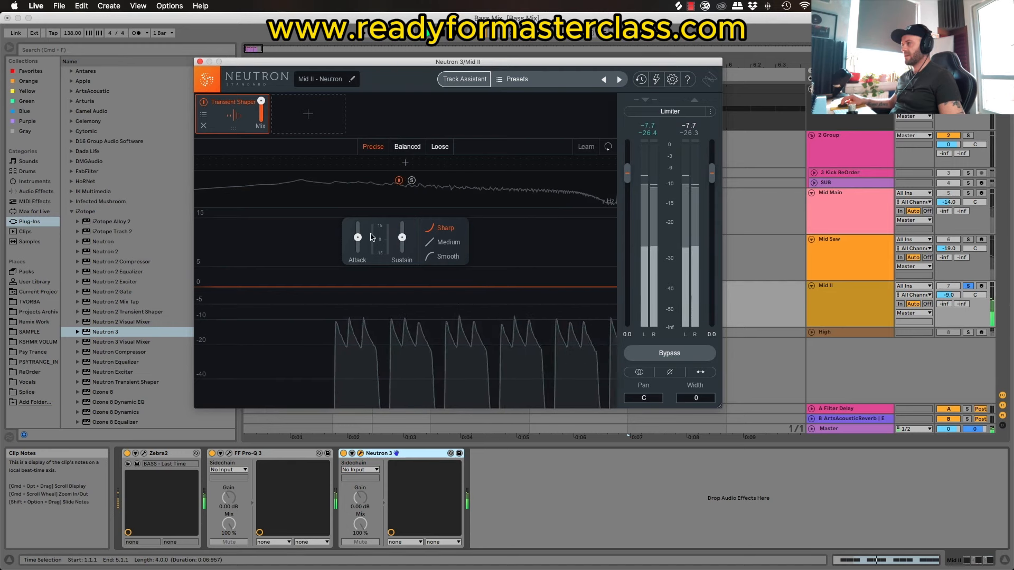
mouse_move(359, 237)
mouse_down()
mouse_move(362, 226)
mouse_move(401, 243)
mouse_move(400, 274)
mouse_up()
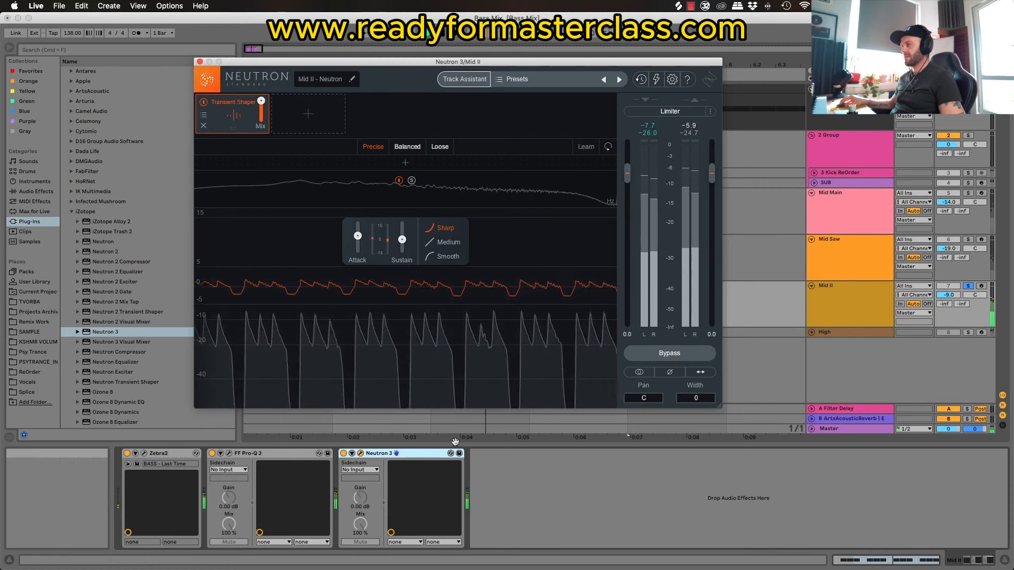
click(658, 352)
click(660, 354)
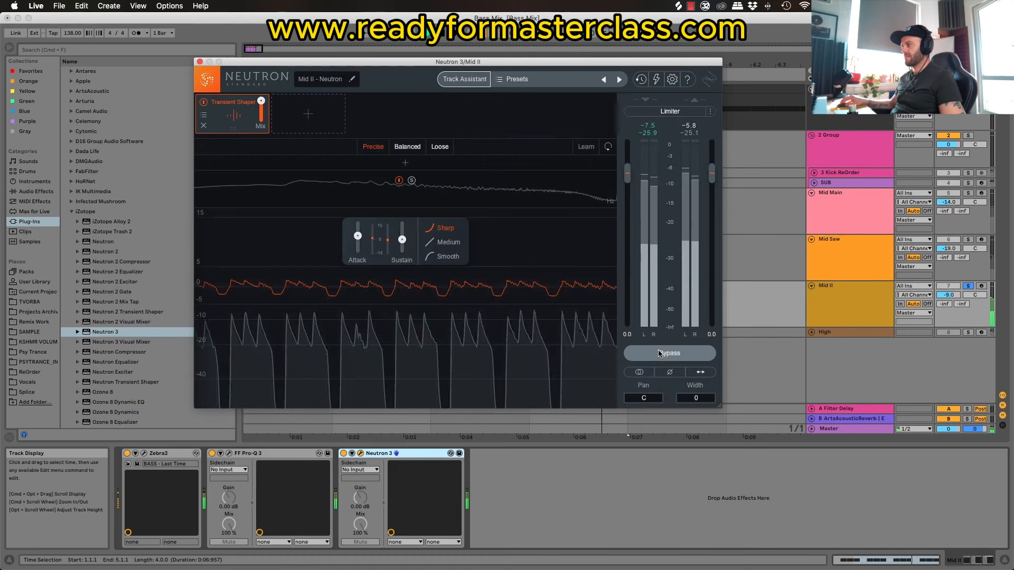
key(super+w)
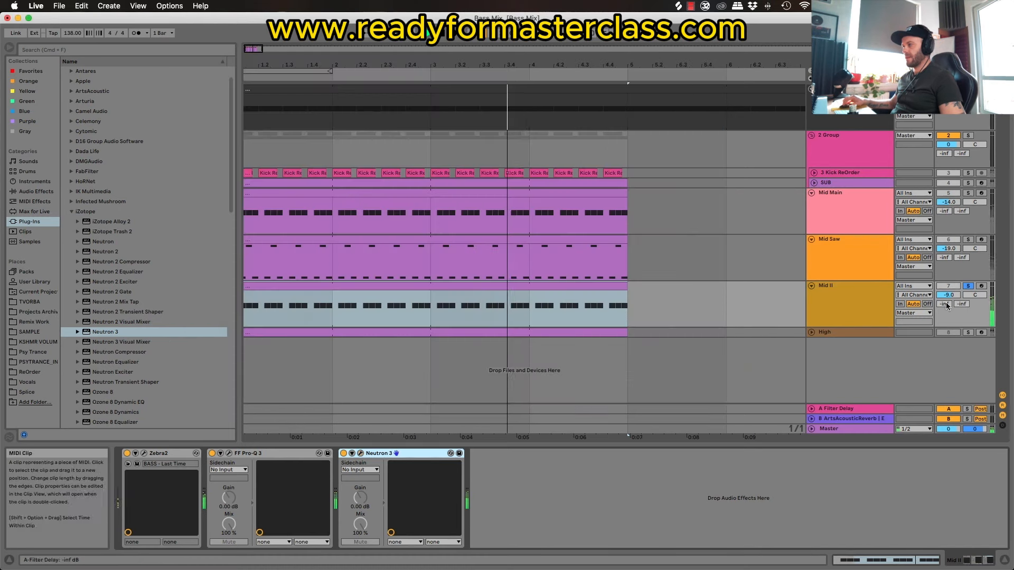
Step: Shorten all F2 notes in the Mid II MIDI clips slightly
double_click(406, 284)
click(638, 467)
key(super+a)
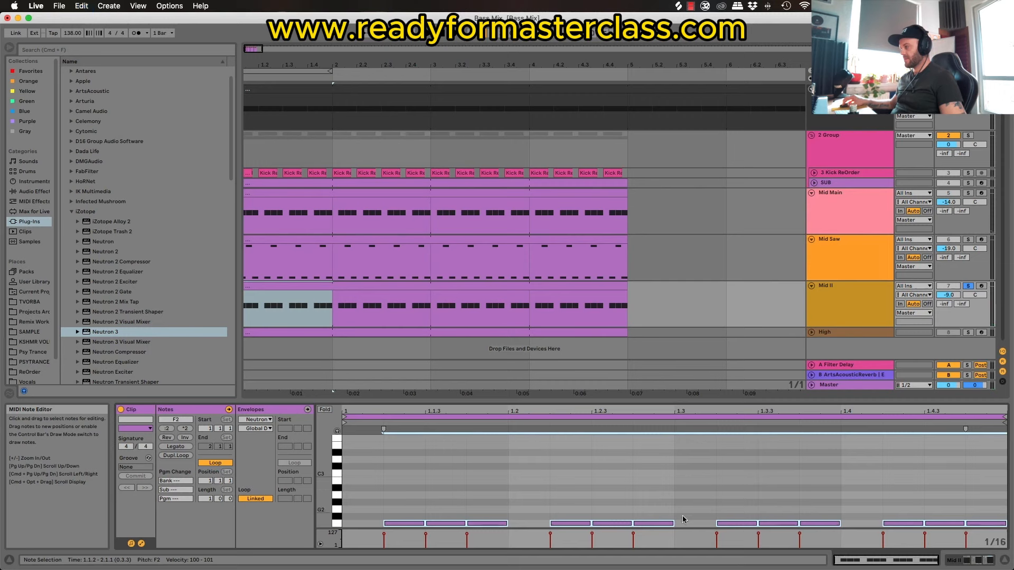
drag(672, 523, 661, 525)
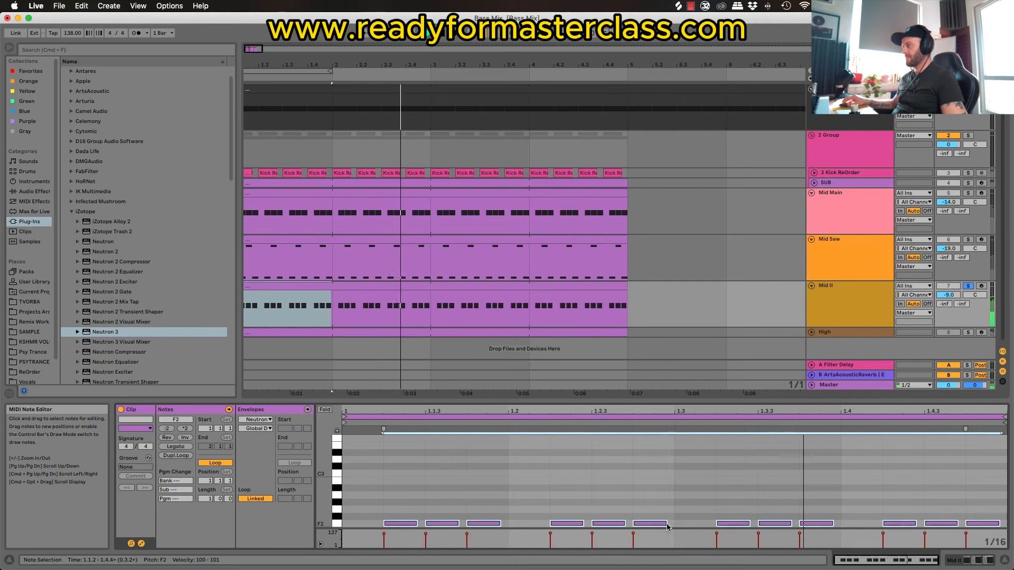
Step: Copy Mid Saw's LFOTool to the Mid II track after Neutron 3 and play it unsoloed with the other layers
click(845, 259)
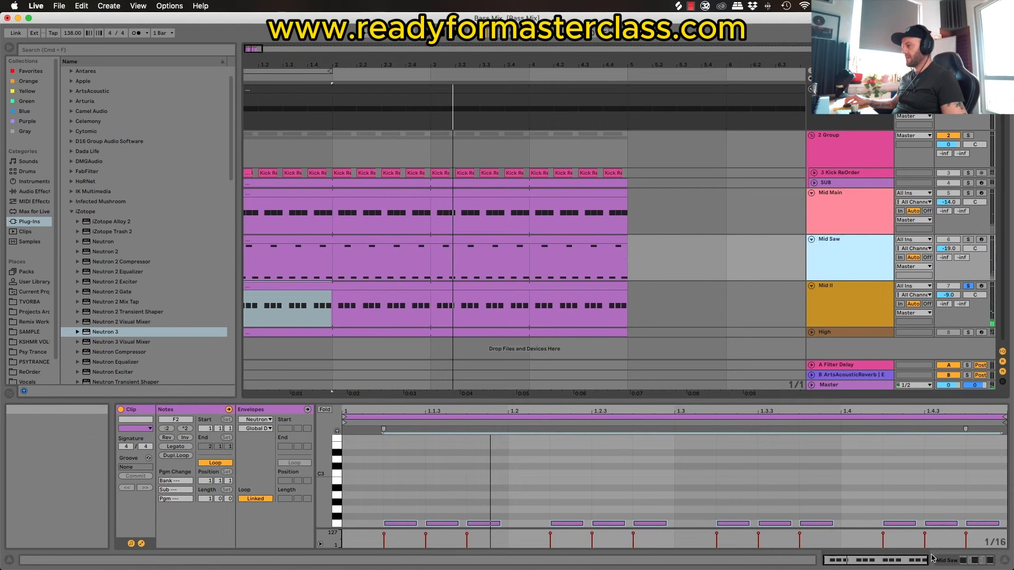
key(shift+Tab)
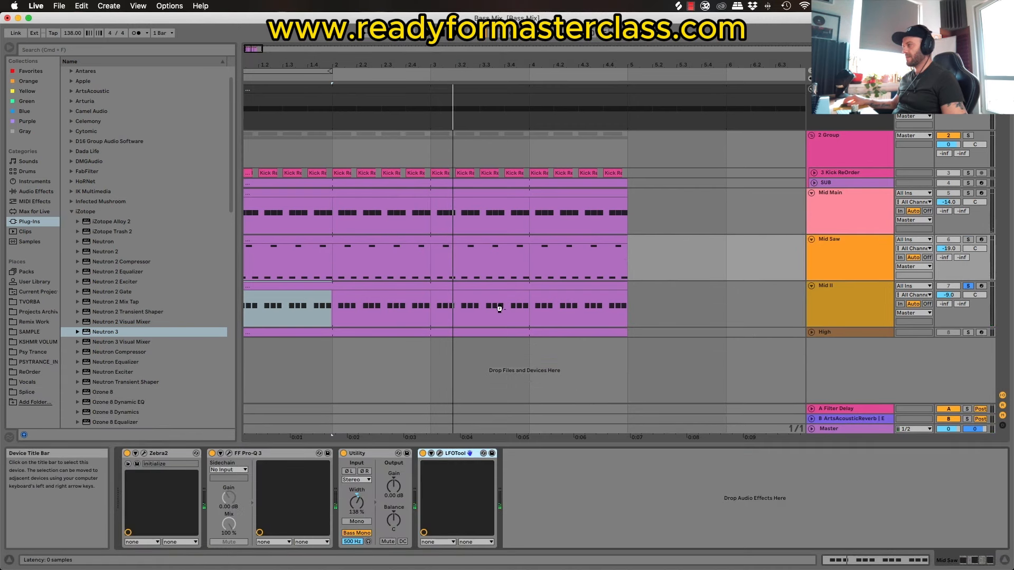
click(778, 313)
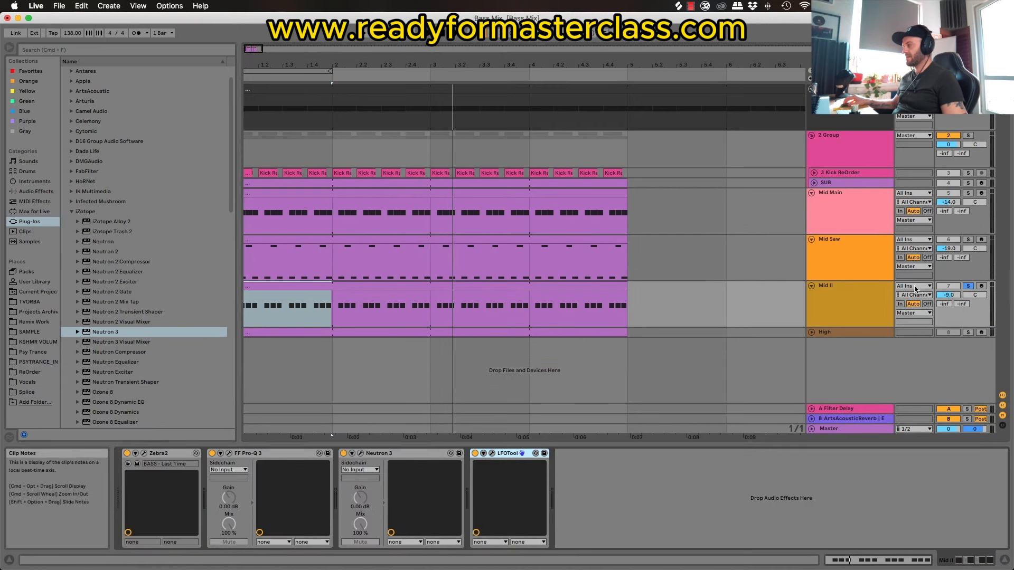
click(780, 314)
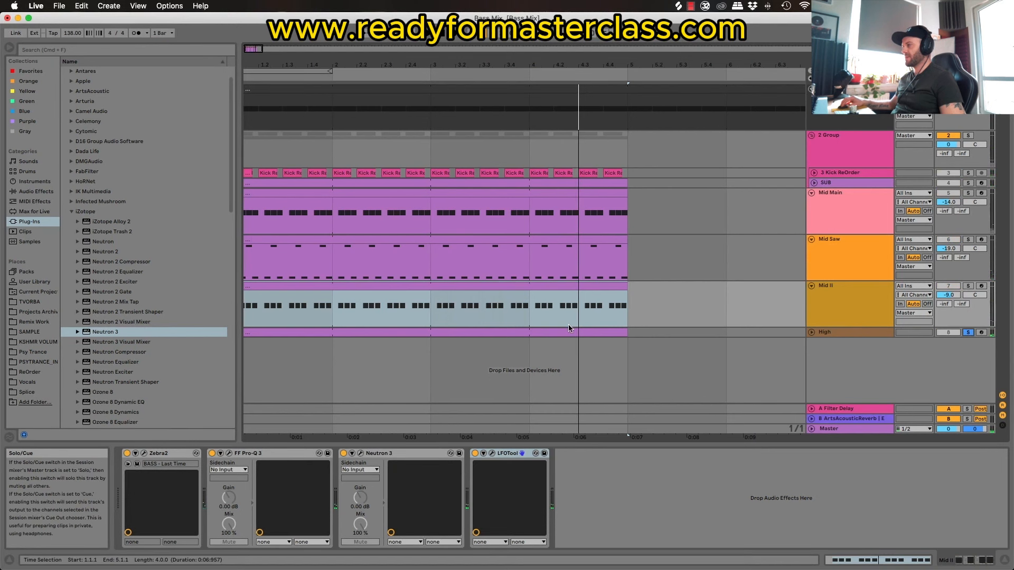
Step: Select and unfold the soloed High track, playing it on its own
click(478, 330)
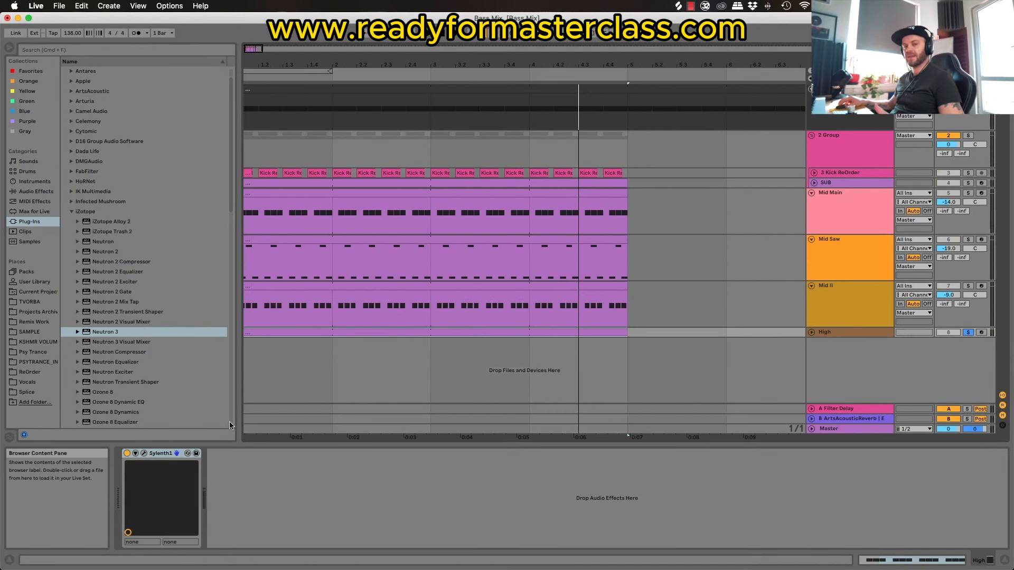
key(space)
click(811, 332)
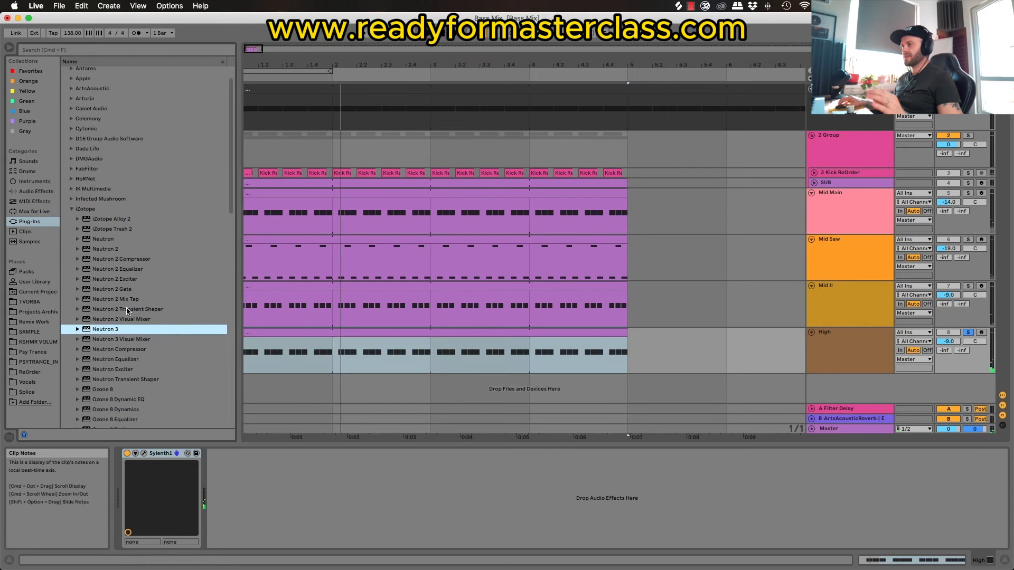
Step: Add FabFilter's FF Pro-Q 3 after Sylenth1 on the High track and reposition its plug-in window
click(36, 192)
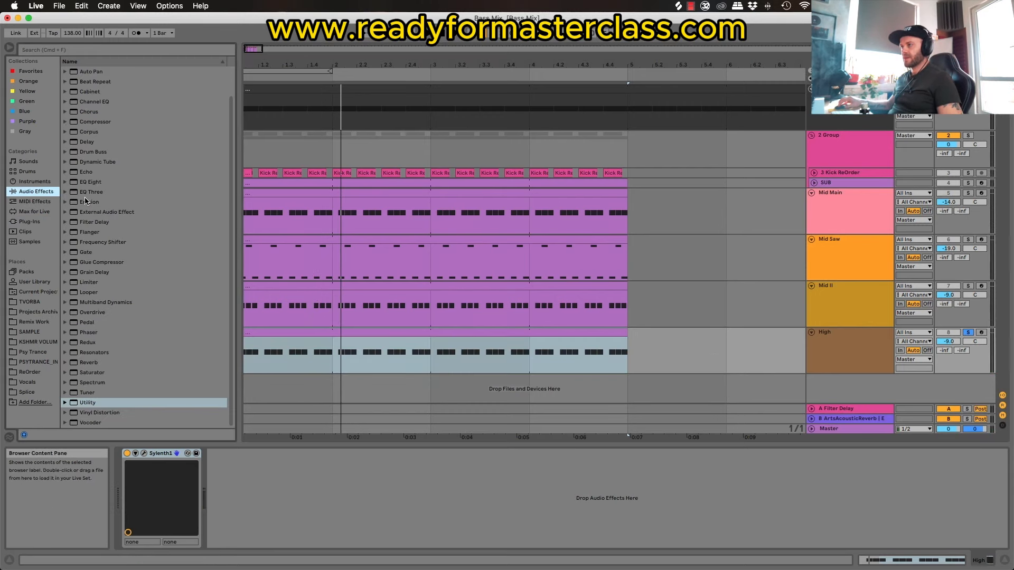
scroll(95, 214, up, 2)
click(37, 221)
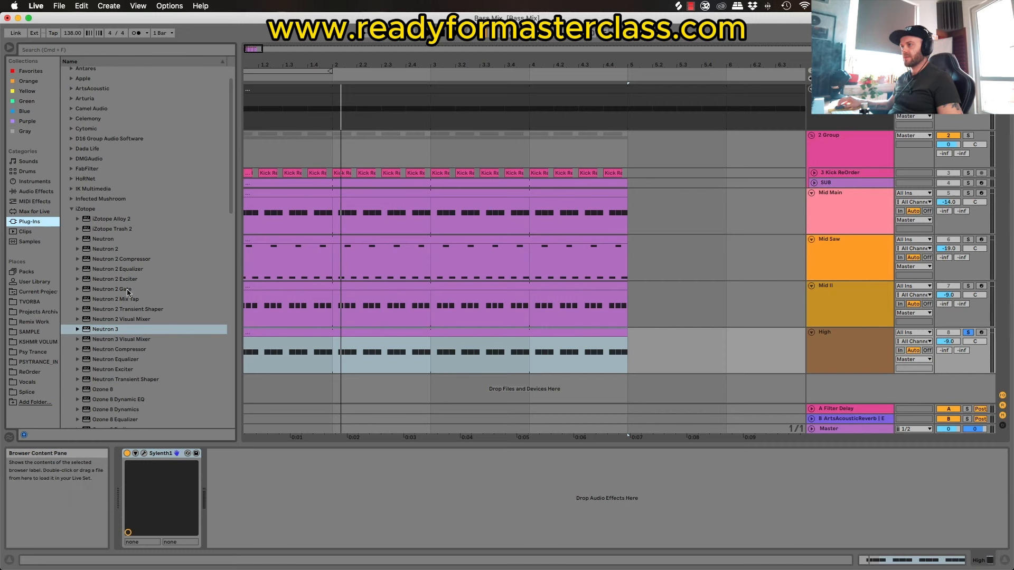
scroll(95, 206, down, 2)
click(71, 147)
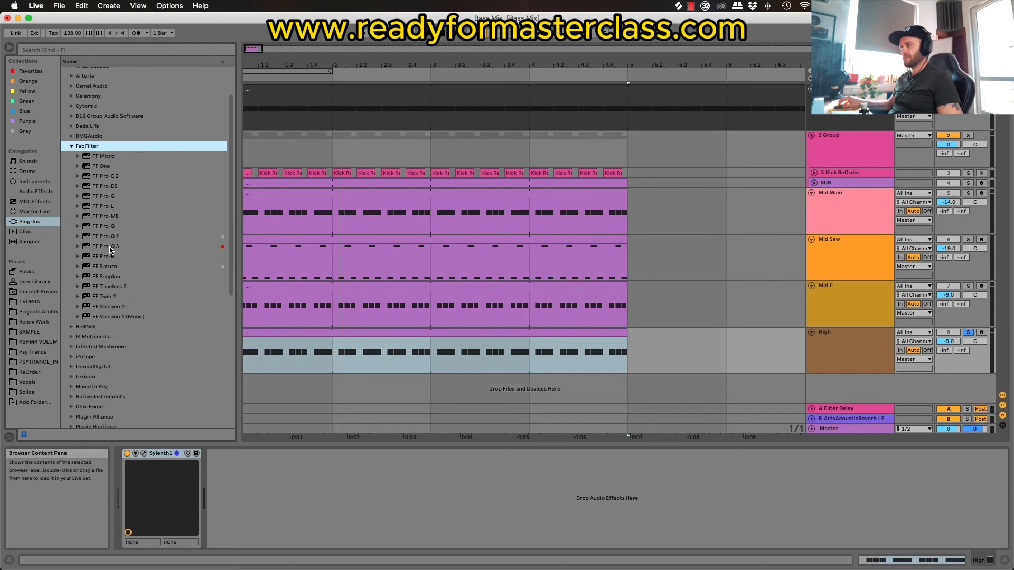
drag(110, 248, 591, 342)
drag(539, 186, 320, 121)
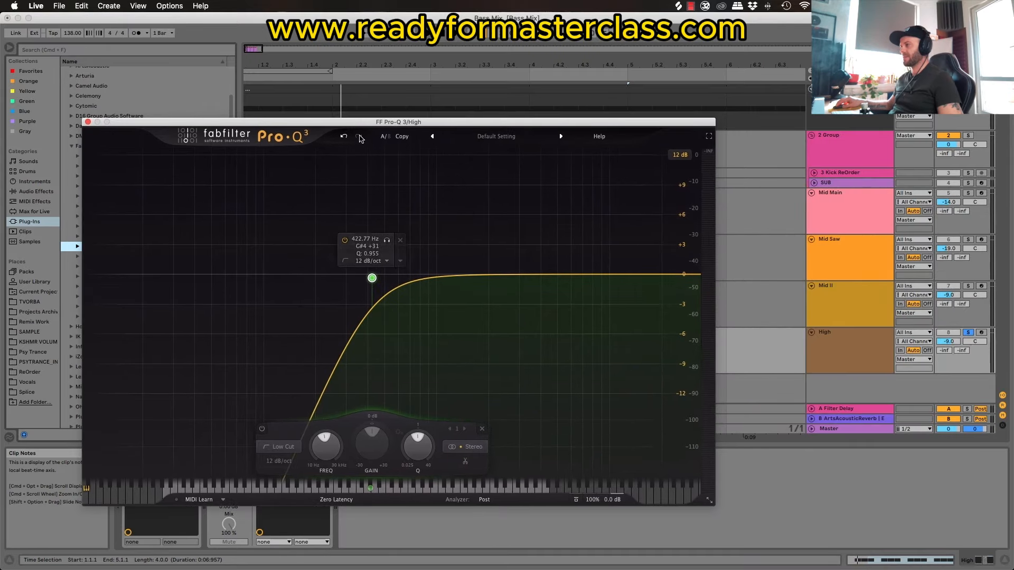
Step: Low-cut the High bass at about 1137 Hz with a 12 dB/oct slope and add a broad high-frequency bell boost of about 12 dB
drag(374, 278, 388, 279)
key(space)
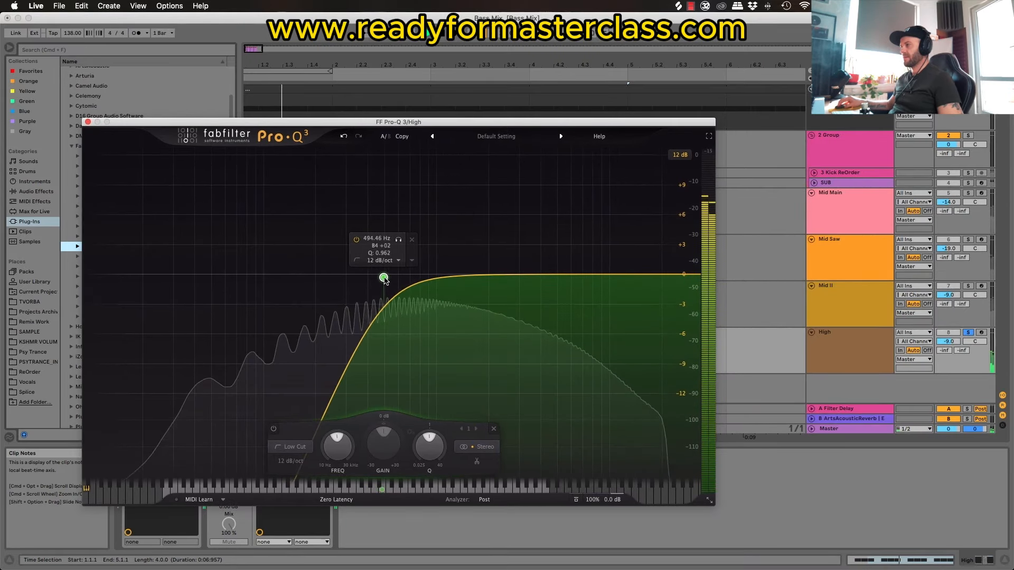
key(space)
drag(548, 275, 617, 159)
scroll(552, 176, down, 10)
drag(383, 277, 451, 285)
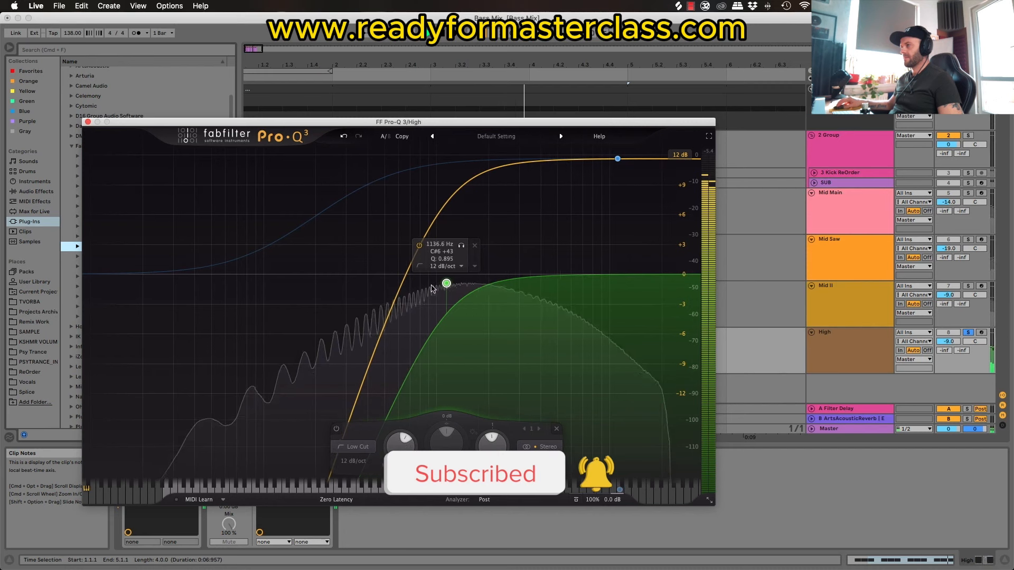
click(87, 122)
Step: Inspect the notes in the High MIDI clip, return to the track's device chain and resume playback
double_click(414, 333)
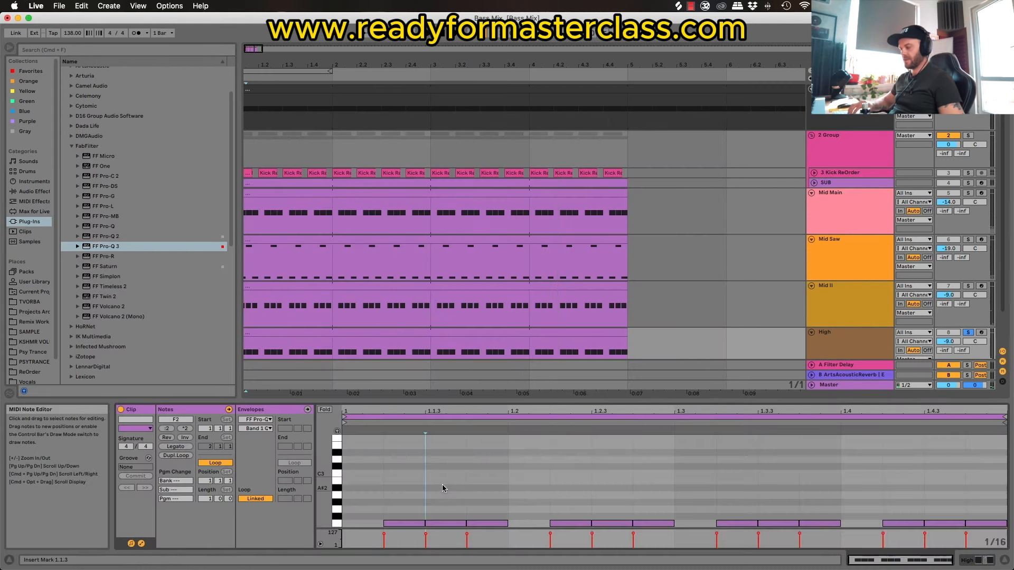
key(shift+Tab)
key(space)
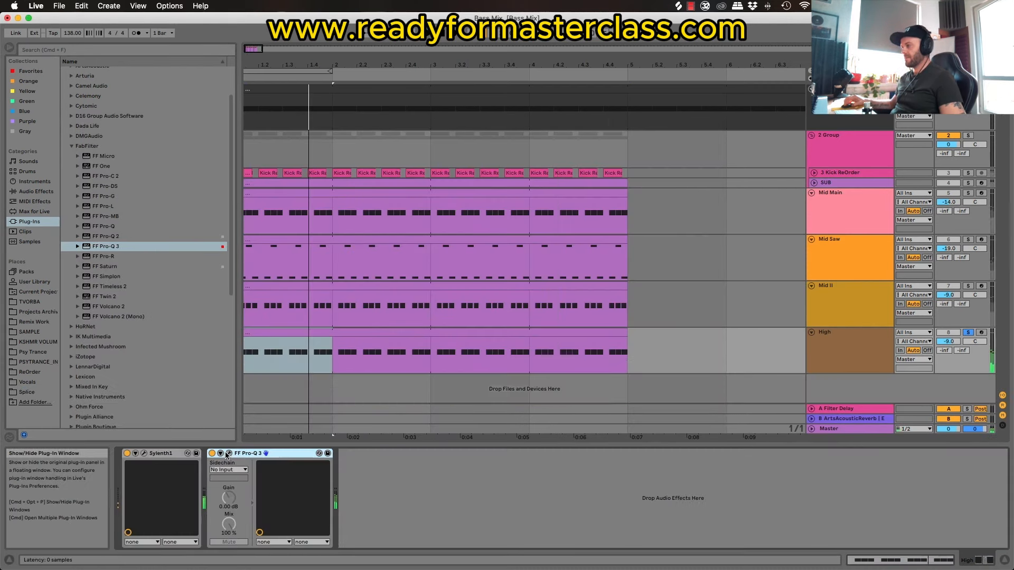
Step: Change the low cut in High's Pro-Q 3 to a 48 dB/oct slope and lower its cutoff frequency
click(225, 455)
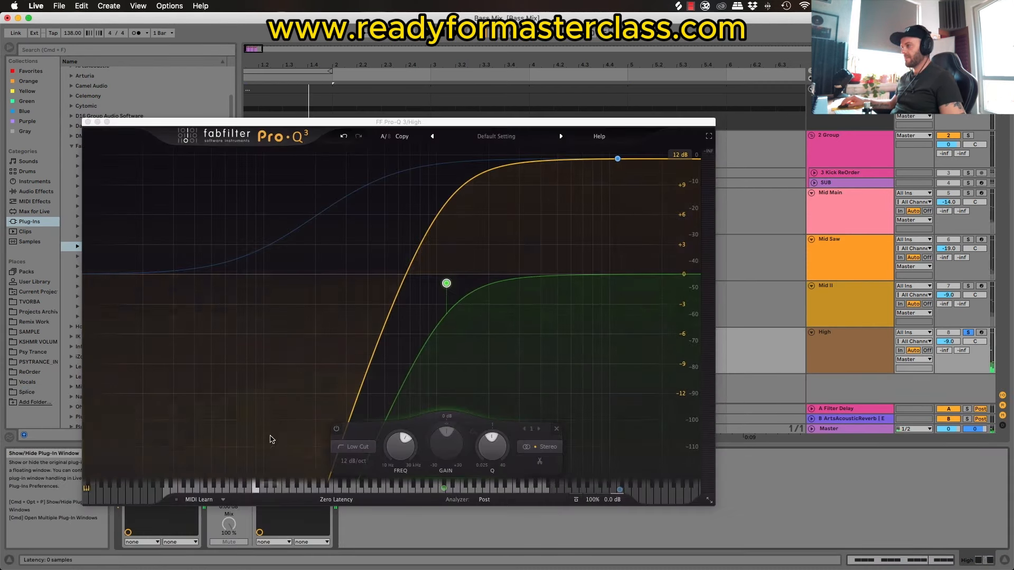
drag(446, 284, 424, 291)
click(331, 461)
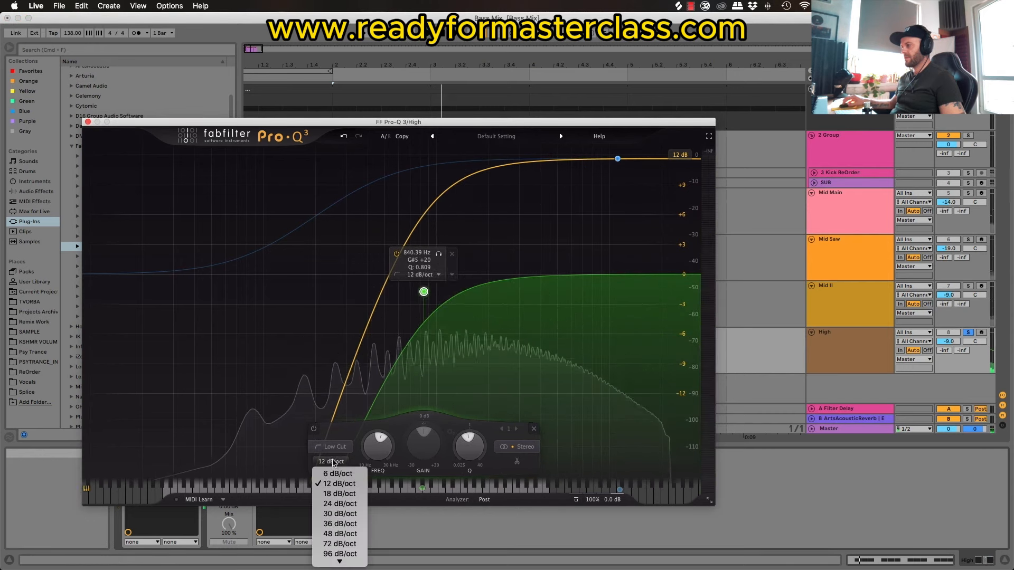
click(340, 534)
drag(423, 291, 332, 376)
Step: Boost the high bell 30 dB at about 15.2 kHz with a Q of 0.219, and set the low cut to about 287 Hz
drag(617, 158, 615, 192)
drag(634, 454, 634, 443)
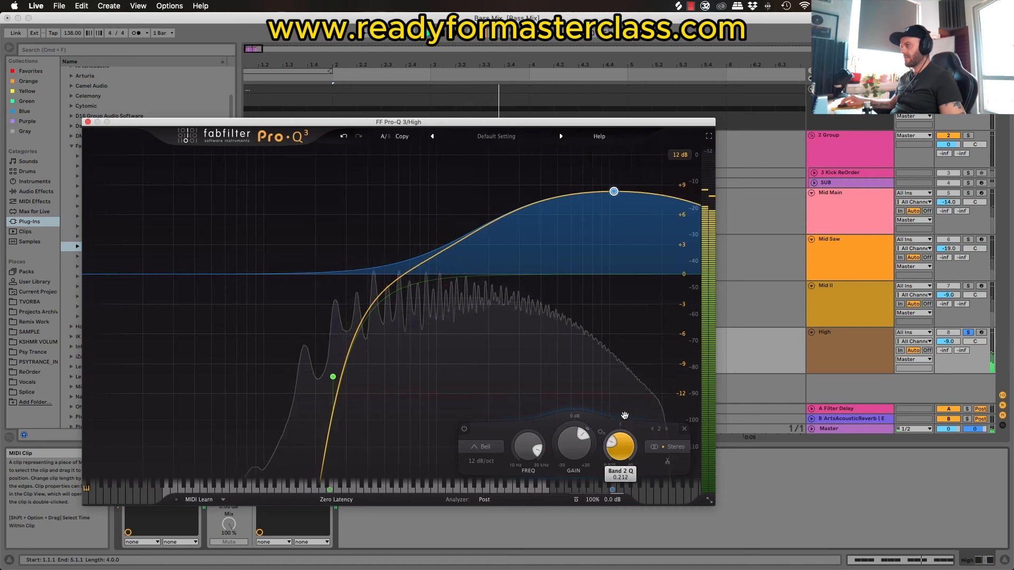
drag(614, 191, 646, 143)
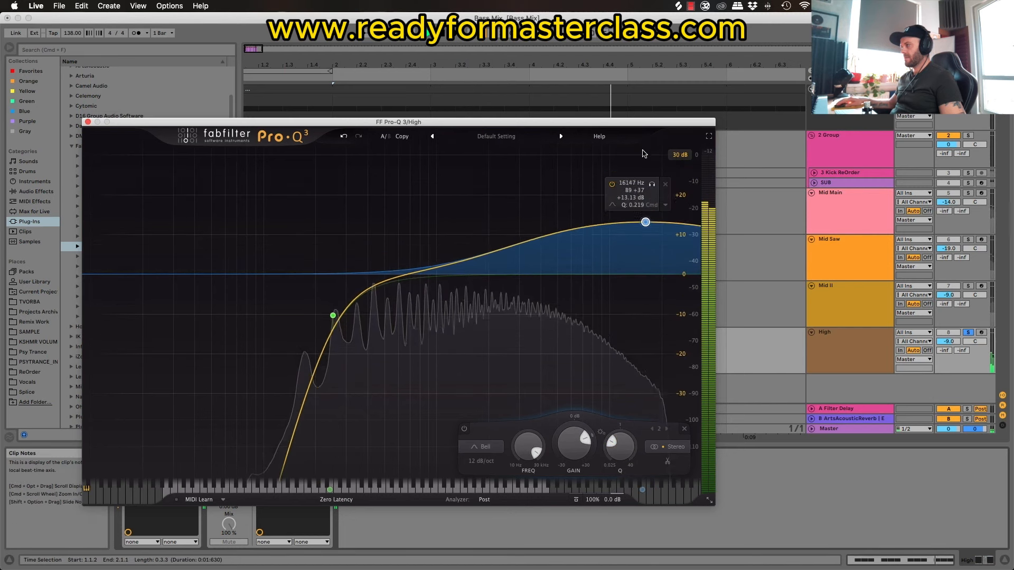
drag(646, 222, 642, 154)
key(space)
key(space)
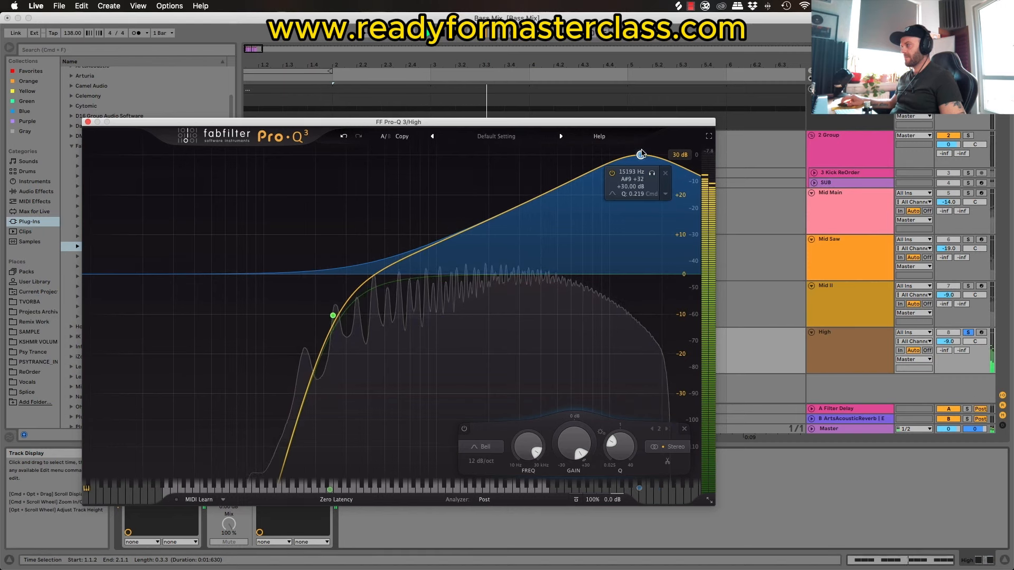
drag(332, 315, 343, 313)
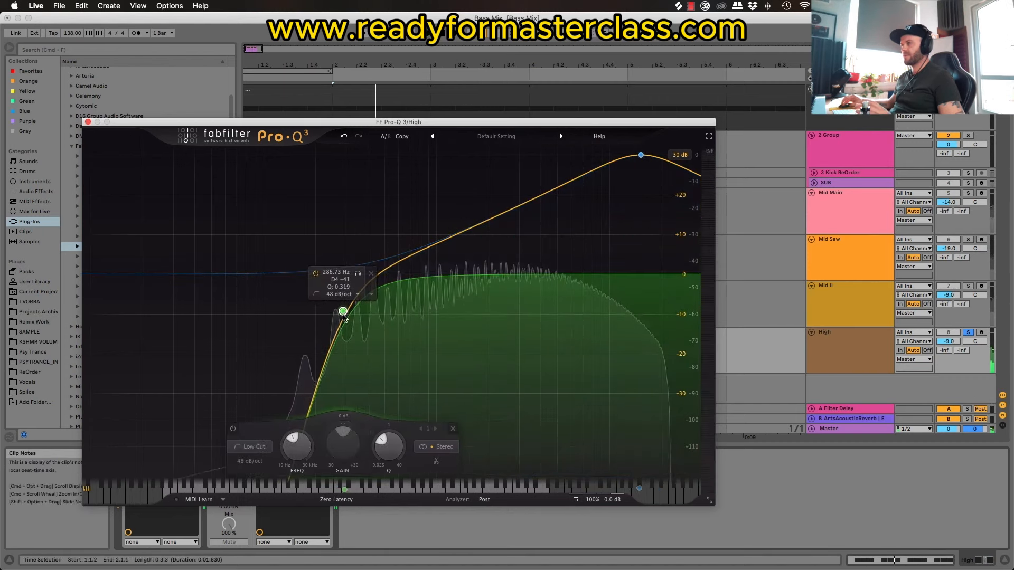
key(space)
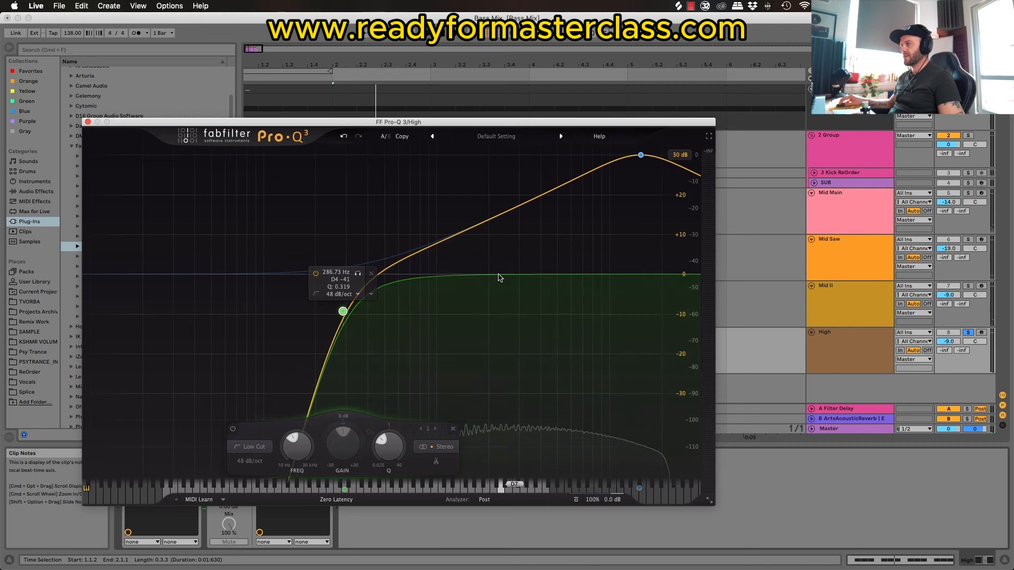
Step: Add a bell boost at about 2.8 kHz, widen it to a Q of 0.428, and move it higher in frequency and gain during playback
drag(500, 276, 513, 238)
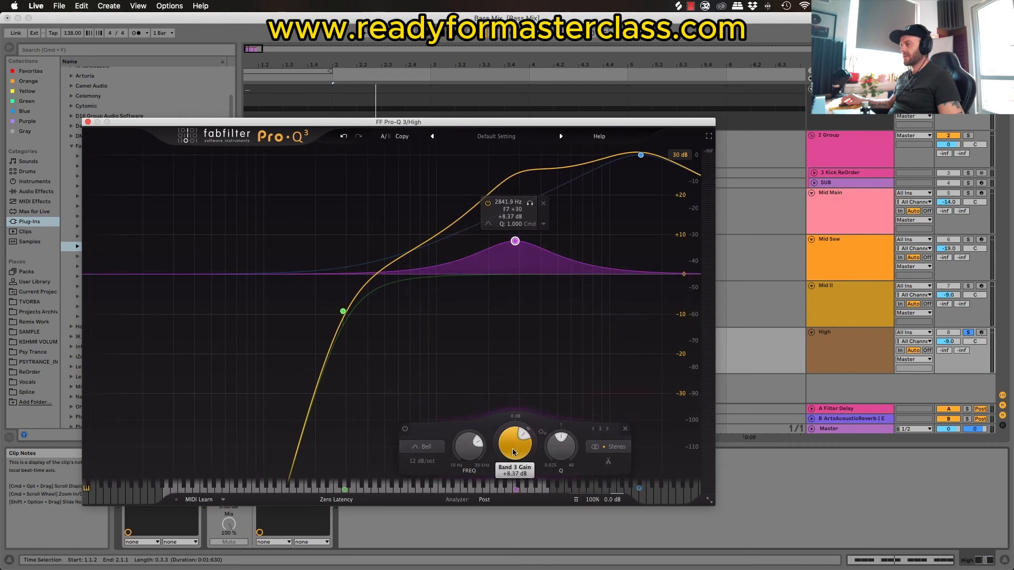
drag(513, 452, 558, 465)
key(space)
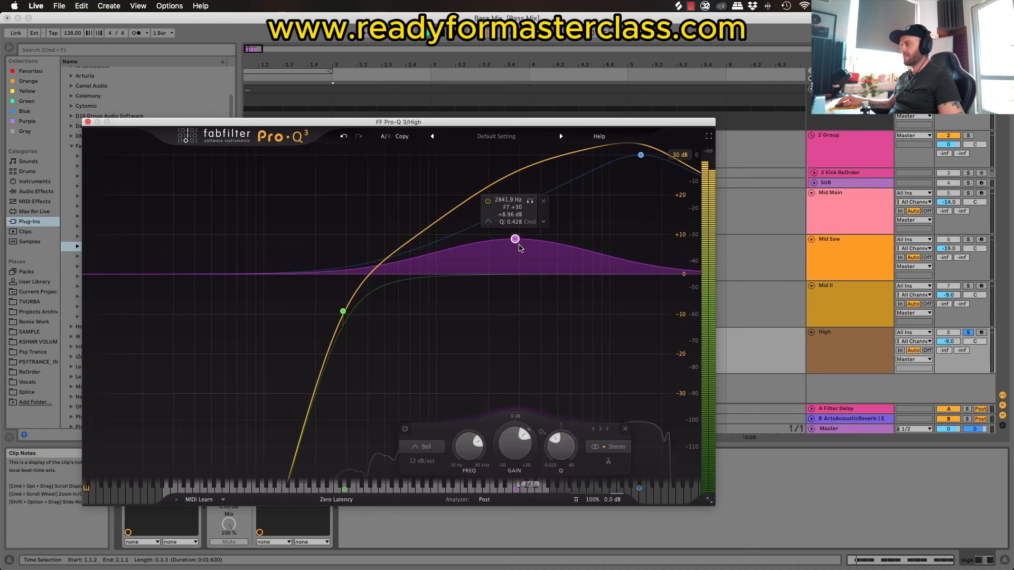
drag(519, 246, 590, 223)
click(88, 122)
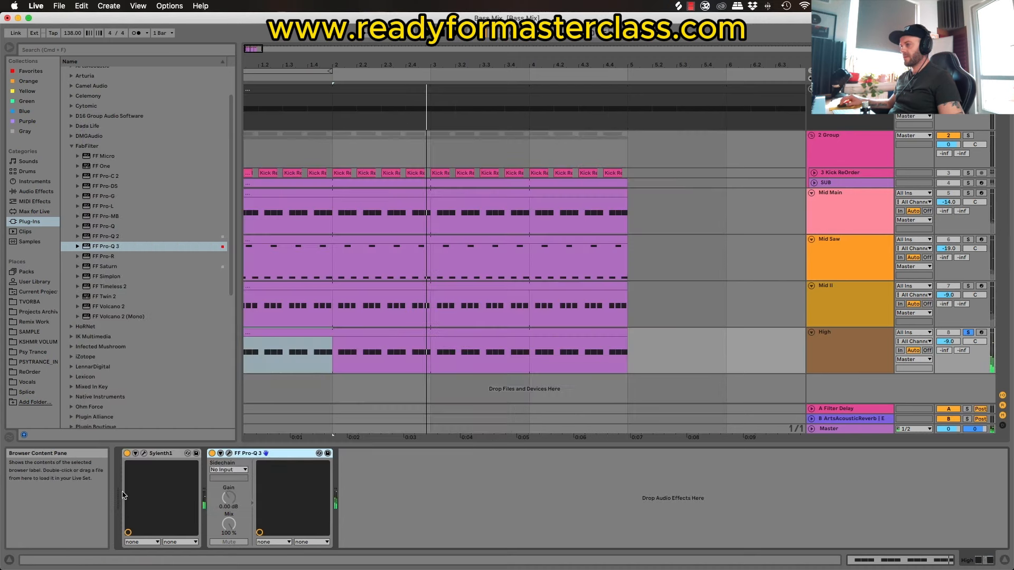
Step: Check High's Sylenth1 patch, then add Utility after Pro-Q 3 with its width at 195%
click(143, 452)
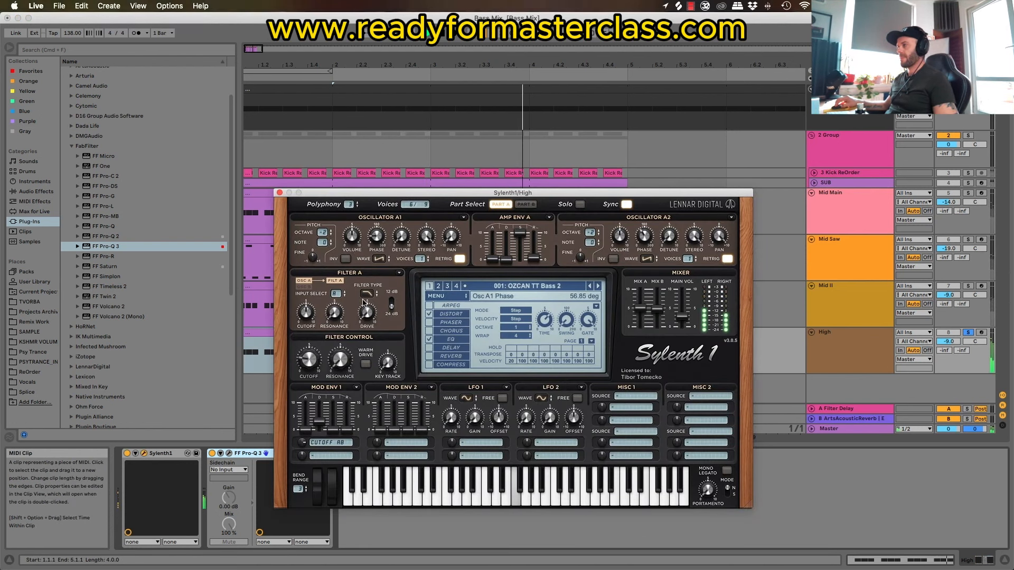
click(280, 193)
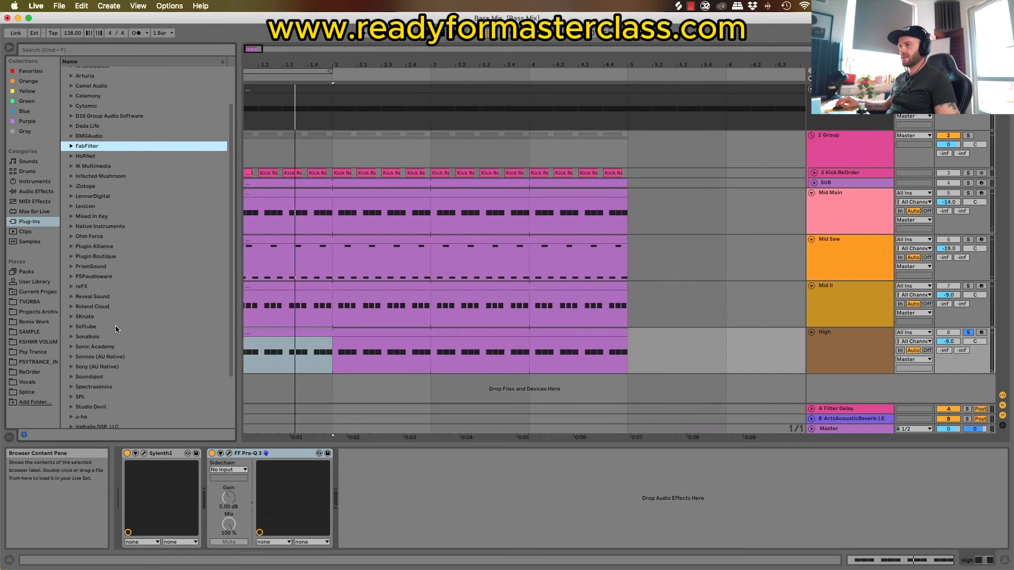
click(36, 191)
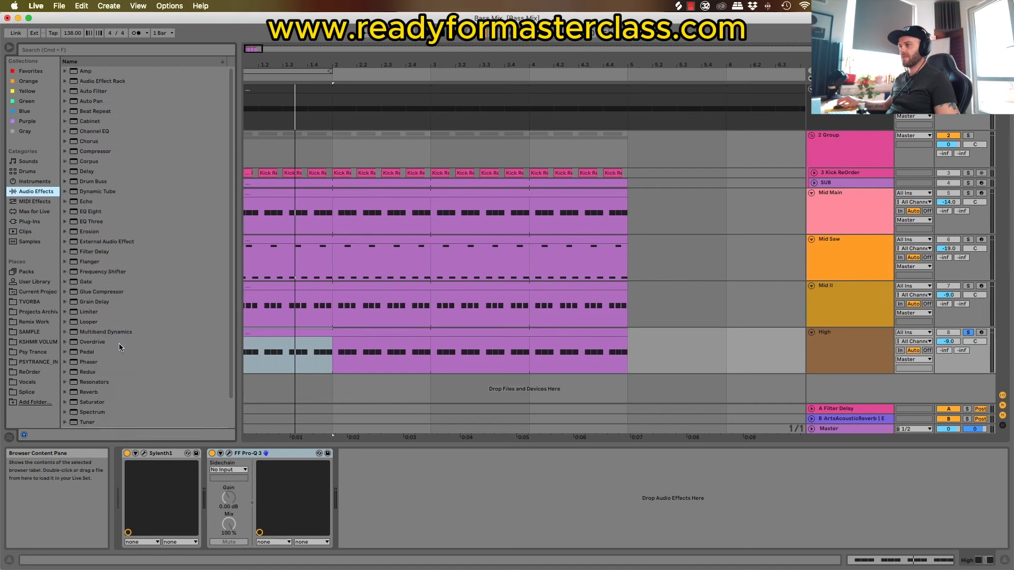
drag(82, 404, 431, 496)
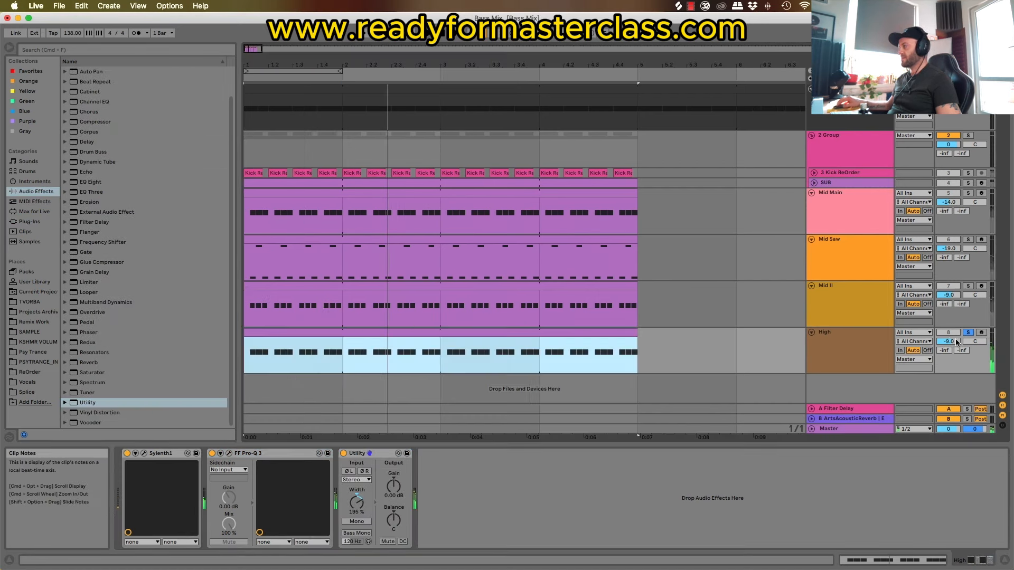
Step: Deactivate the three mid bass tracks, unsolo High and play it with the kick and sub
click(957, 286)
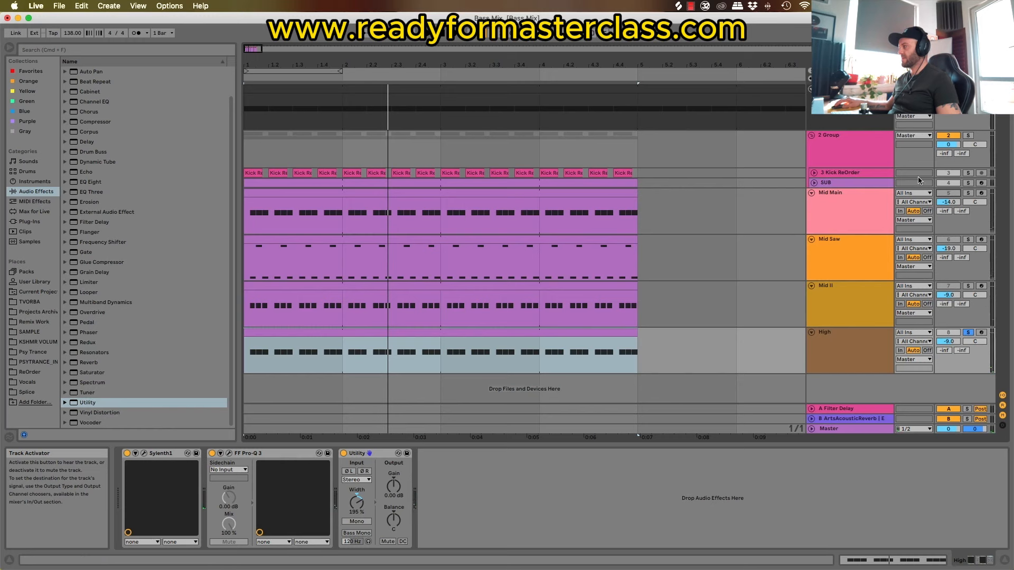
click(968, 136)
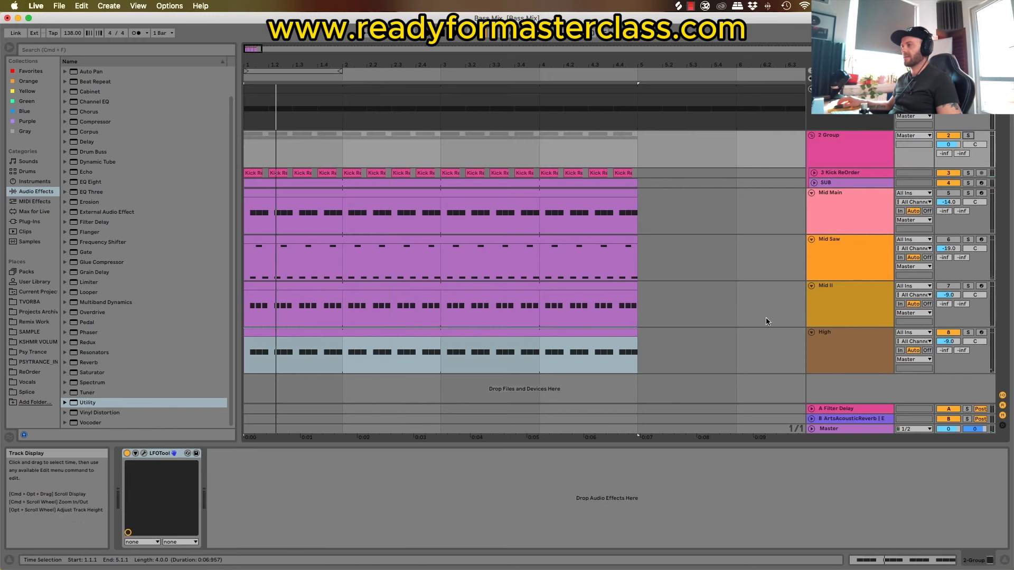
key(space)
Step: In High's Pro-Q 3, reduce the upper-mid bell's gain and frequency, and shift the 30 dB high bell to about 25.5 kHz
click(880, 360)
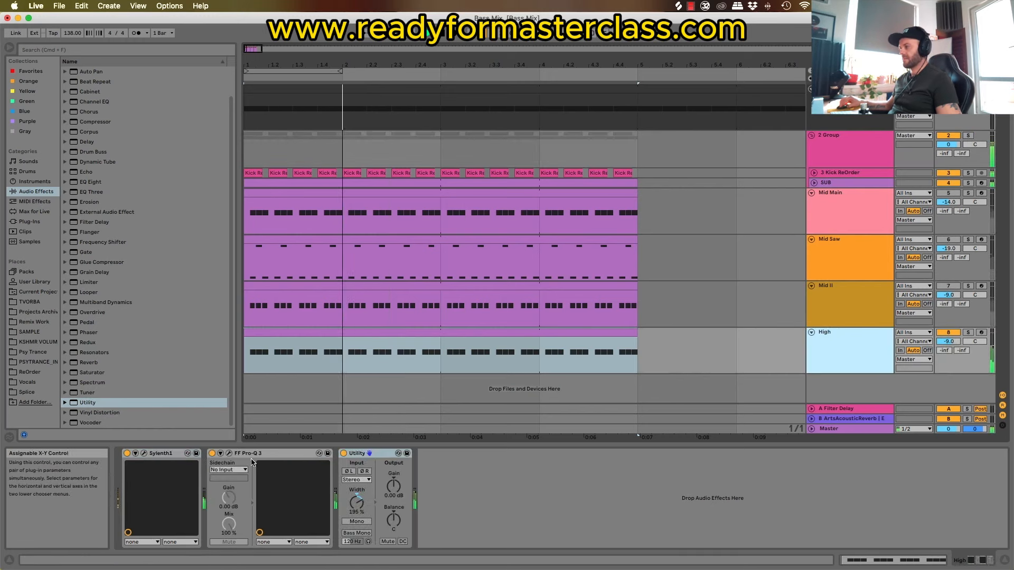
click(228, 453)
drag(594, 236, 557, 269)
click(641, 155)
drag(641, 158, 680, 154)
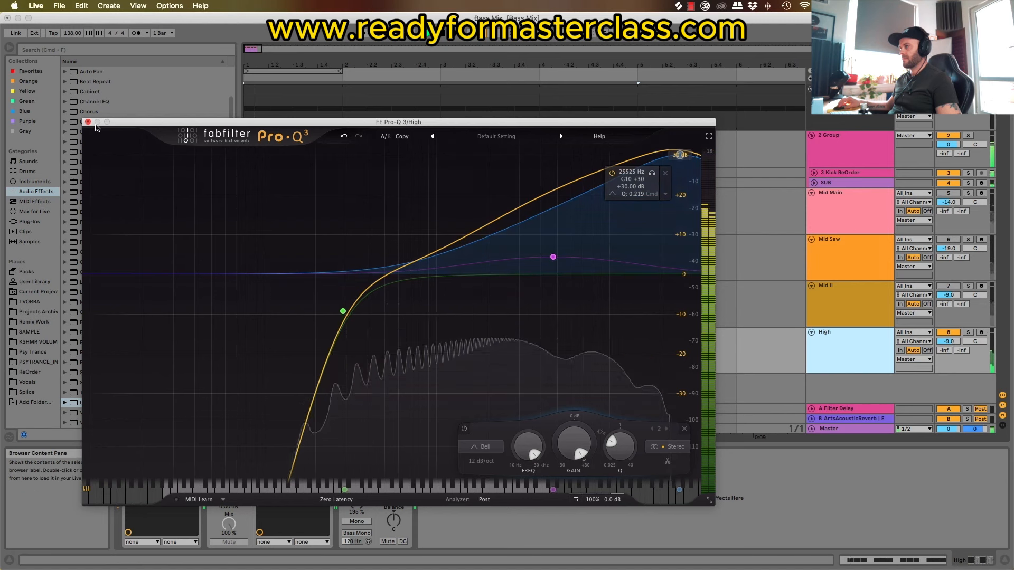
Step: Lower the low cut's frequency slightly and raise the upper-mid bell to about +20 dB in High's Pro-Q 3
drag(343, 311, 324, 319)
drag(553, 257, 573, 195)
key(space)
Step: Add a 48 dB/oct high cut at about 14.4 kHz to High's Pro-Q 3 and close the plug-in window
double_click(692, 275)
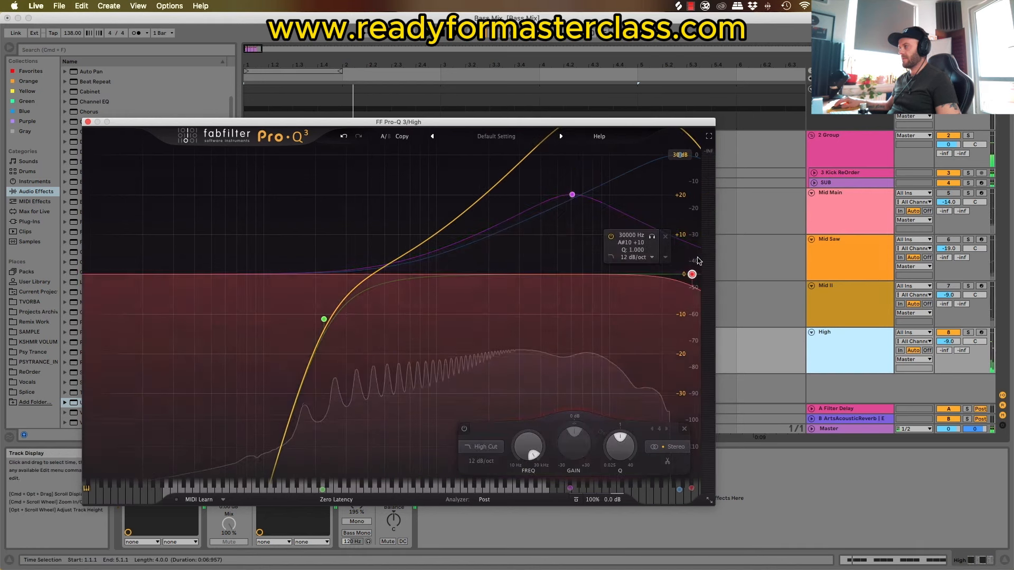
drag(692, 275, 670, 272)
click(481, 461)
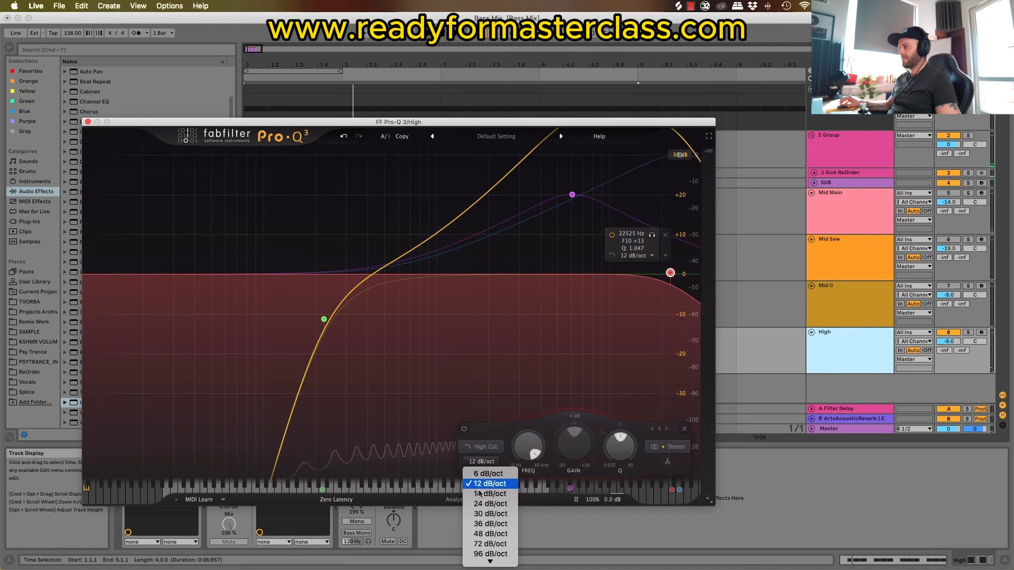
click(493, 532)
key(space)
drag(670, 273, 636, 273)
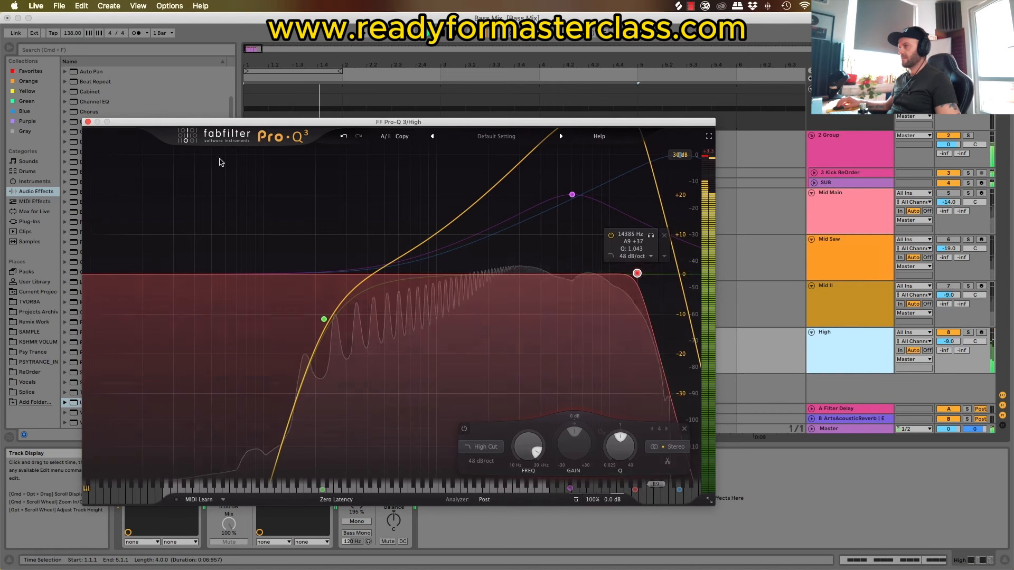
click(87, 122)
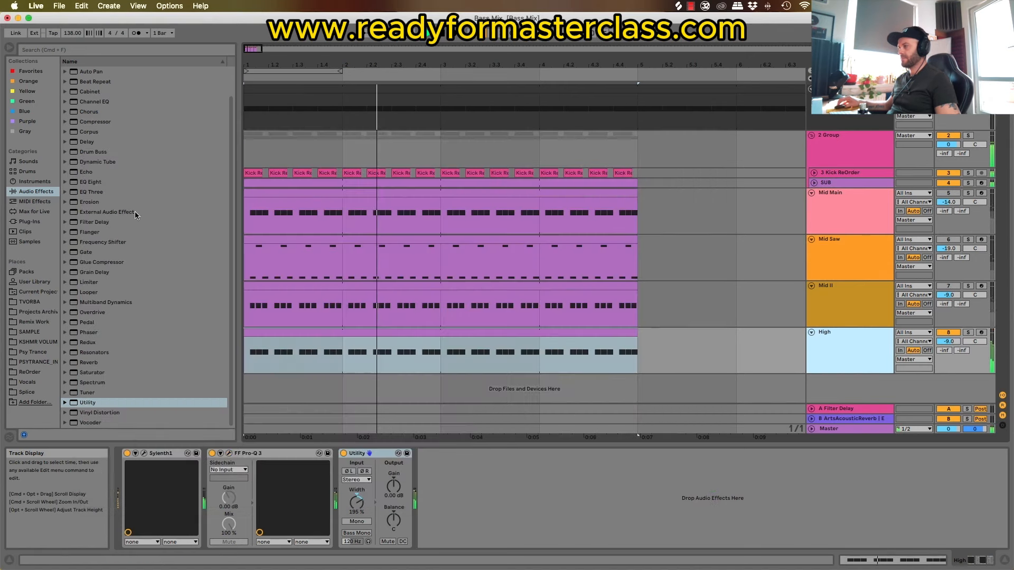
Step: Copy Mid II's LFOTool to the High track after Utility
click(853, 294)
click(505, 454)
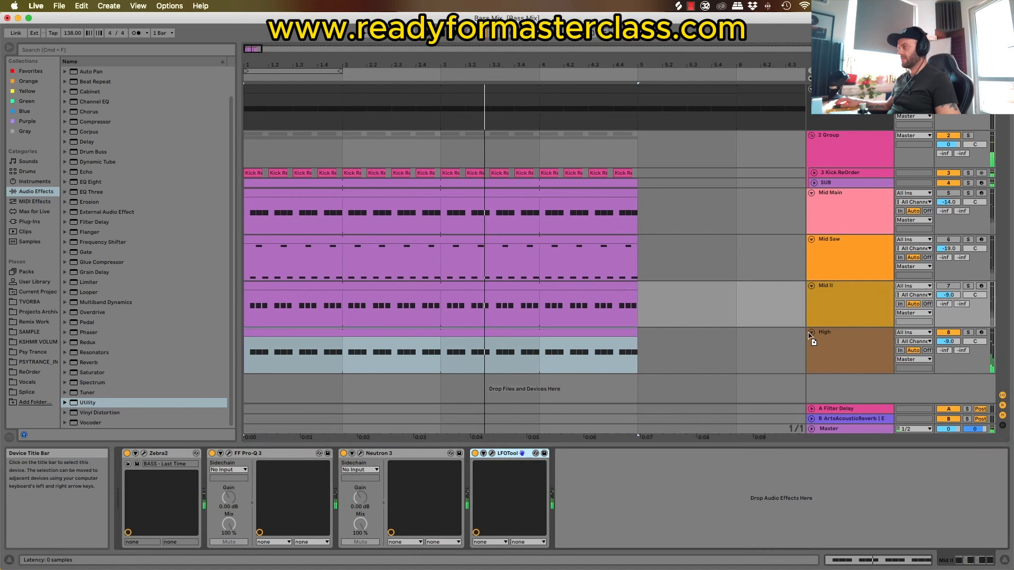
click(841, 335)
Step: Pull the start and end of High's LFOTool volume curve down to the bottom for full ducking
click(440, 454)
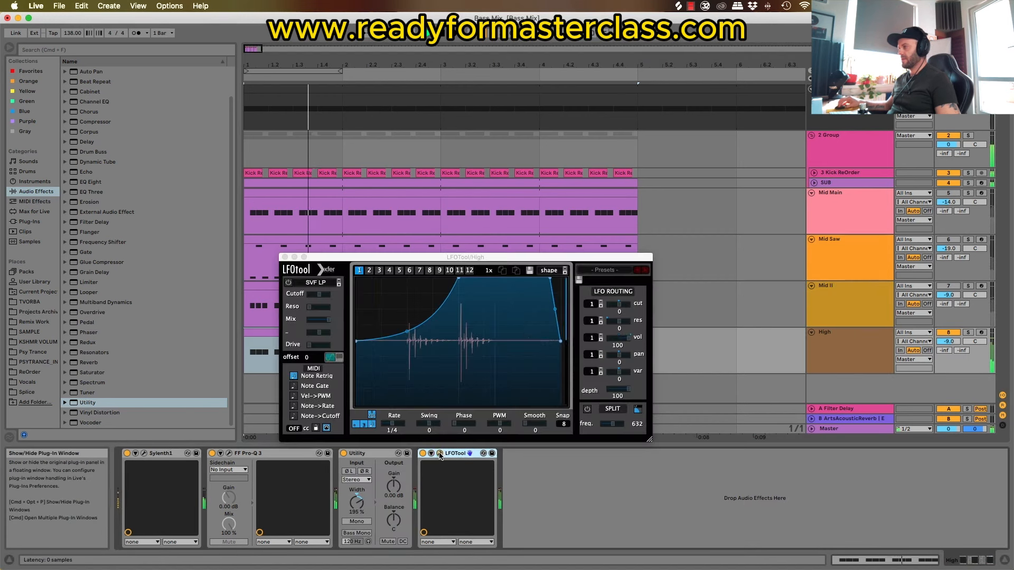
click(357, 343)
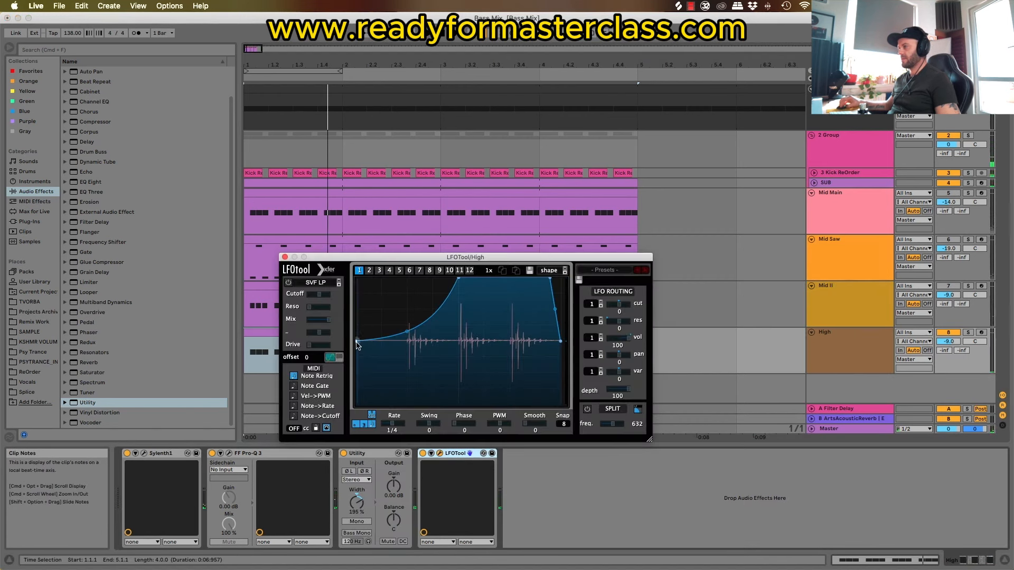
drag(357, 343, 356, 404)
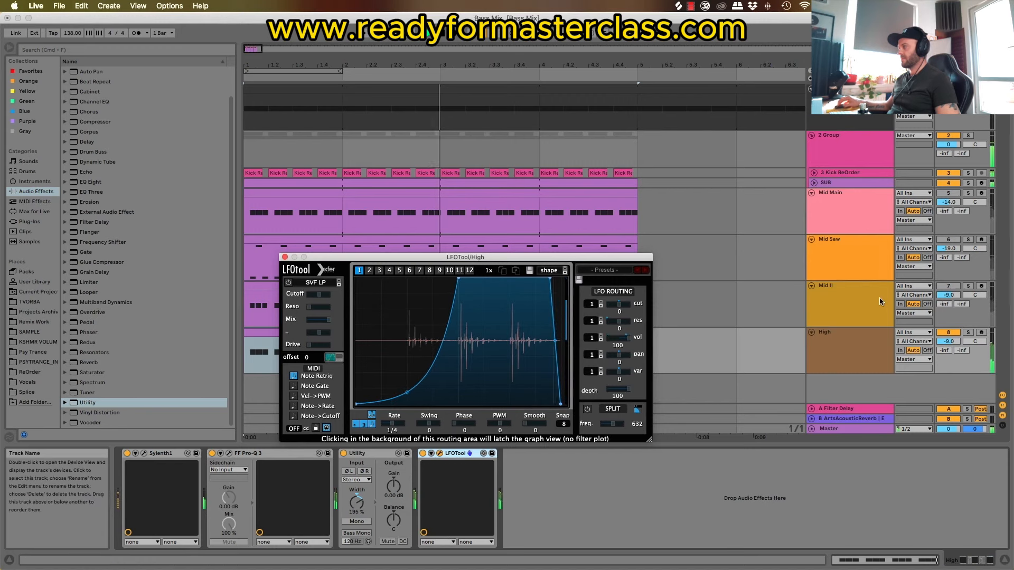
Step: Raise the High track's volume to -6.9 dB and close its LFOTool window
drag(949, 341, 948, 338)
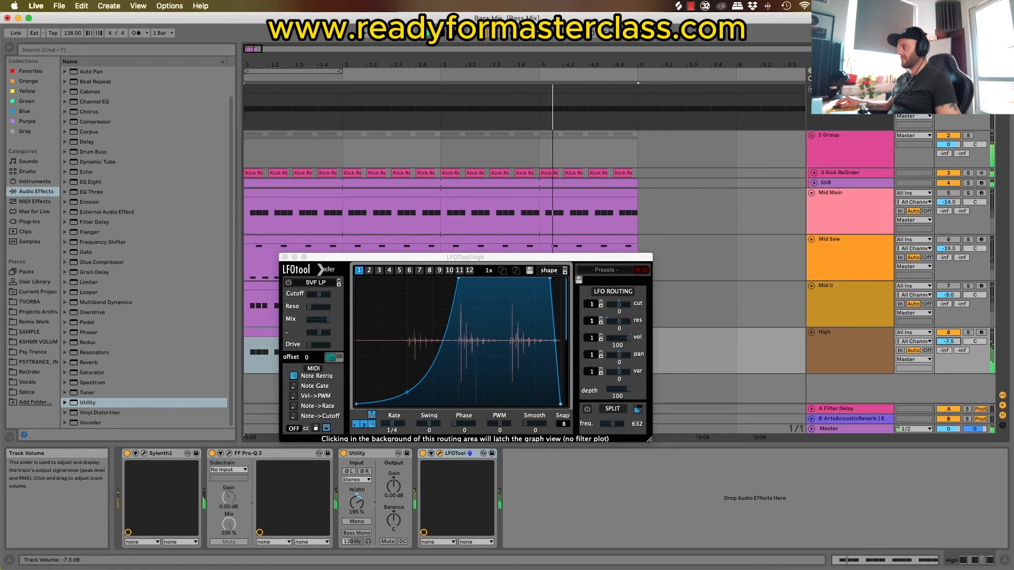
click(949, 286)
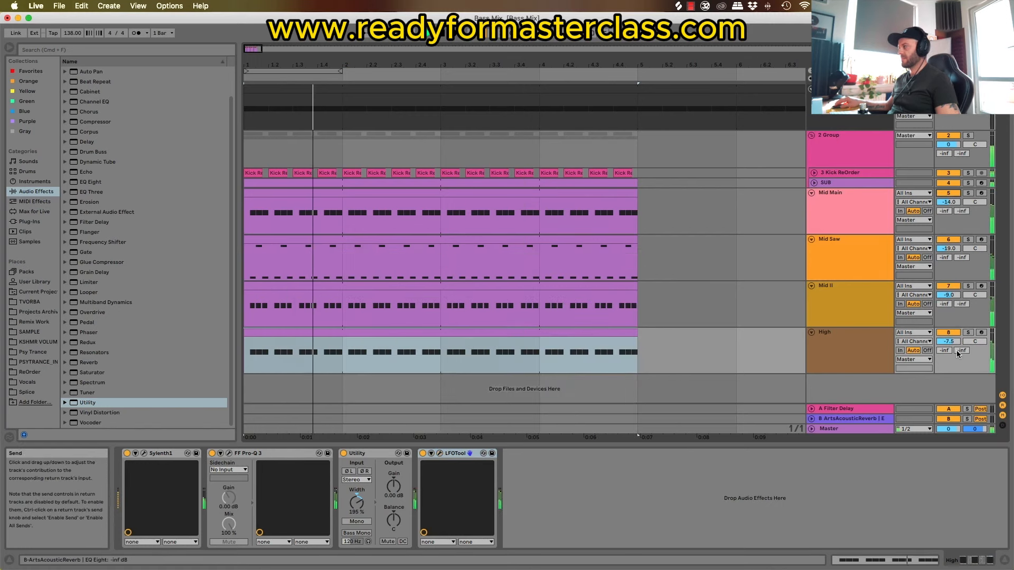
drag(951, 344, 952, 346)
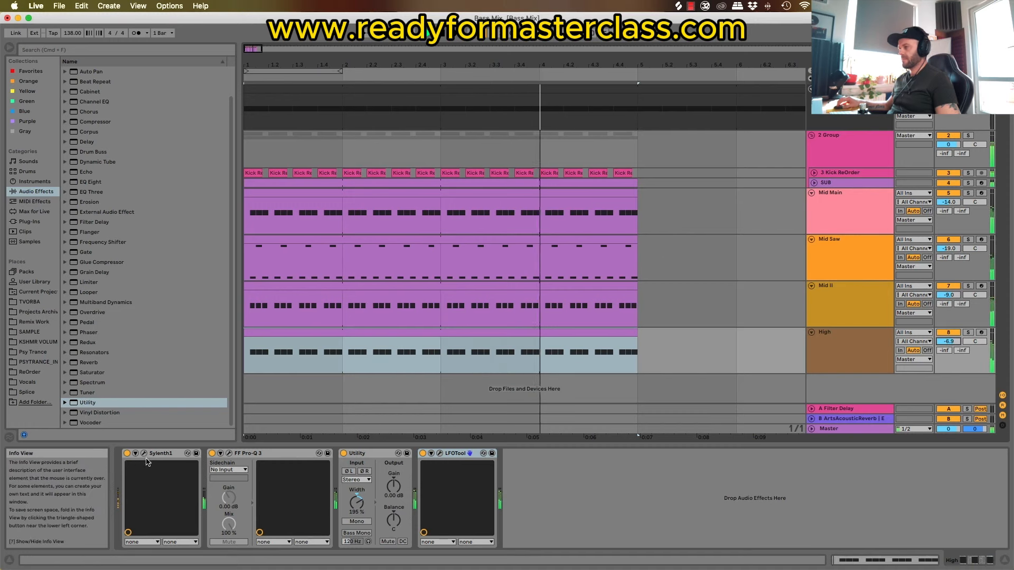
Step: Group the Mid Main, Mid Saw, Mid II and High tracks together
click(859, 214)
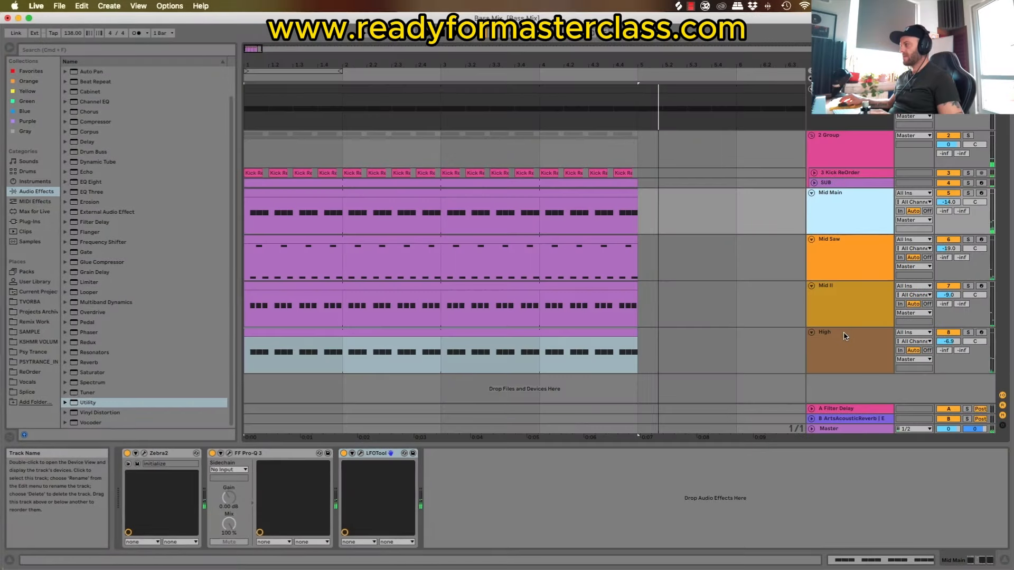
shift+click(845, 334)
right_click(844, 333)
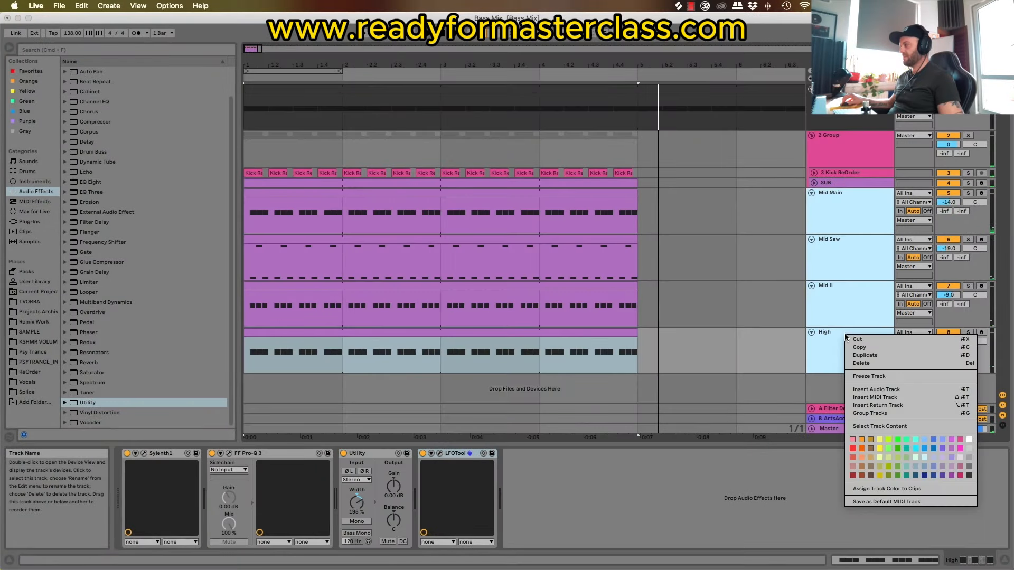
click(877, 415)
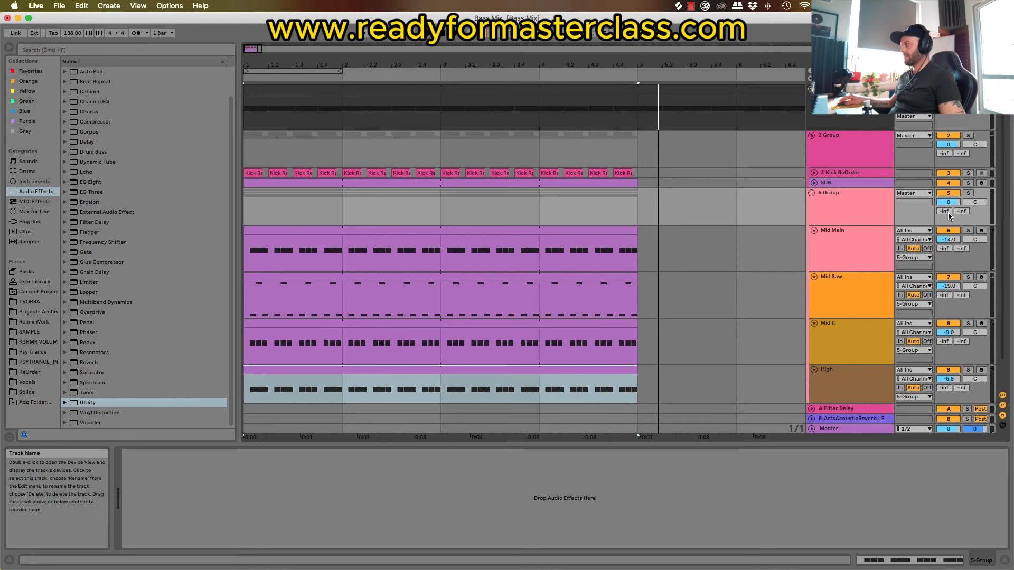
Step: Audition the new mid and high bass group within the mix and lower its volume to -2.4 dB
click(969, 195)
click(851, 199)
click(969, 195)
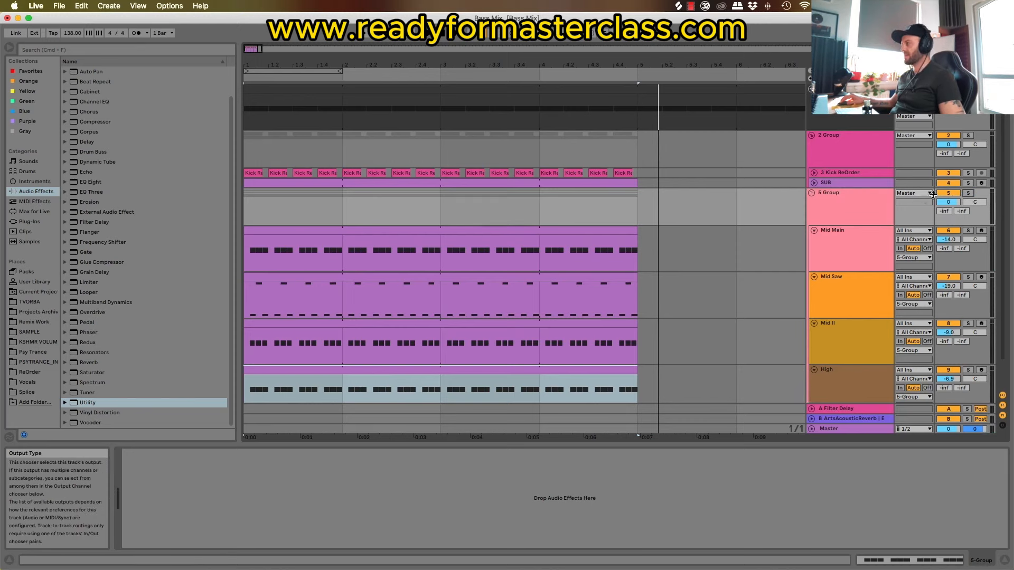
key(space)
click(812, 193)
click(832, 192)
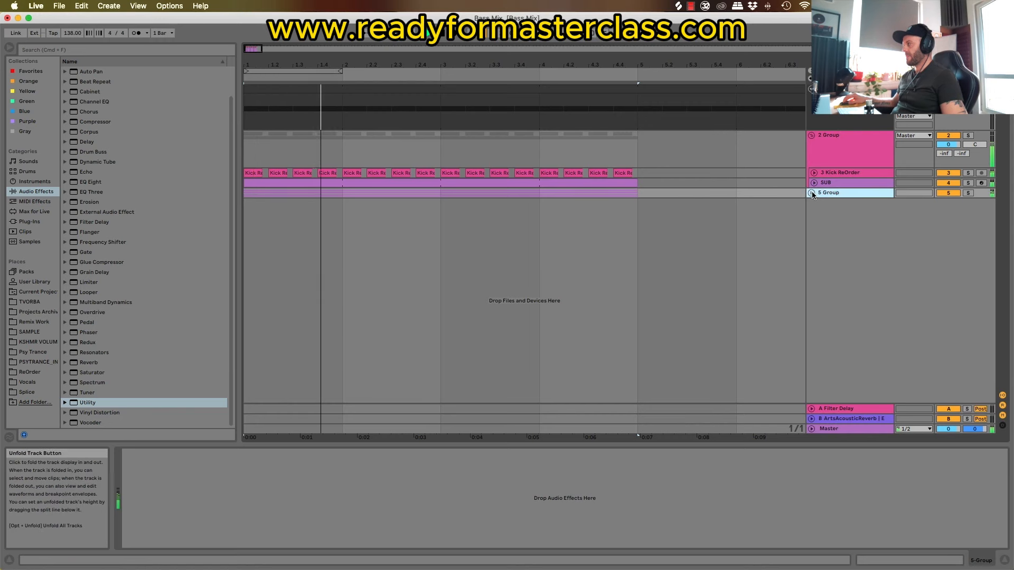
click(812, 193)
scroll(843, 264, down, 2)
Step: Mute and unmute High, Mid II and Mid Saw in turn to judge each layer during playback
click(946, 339)
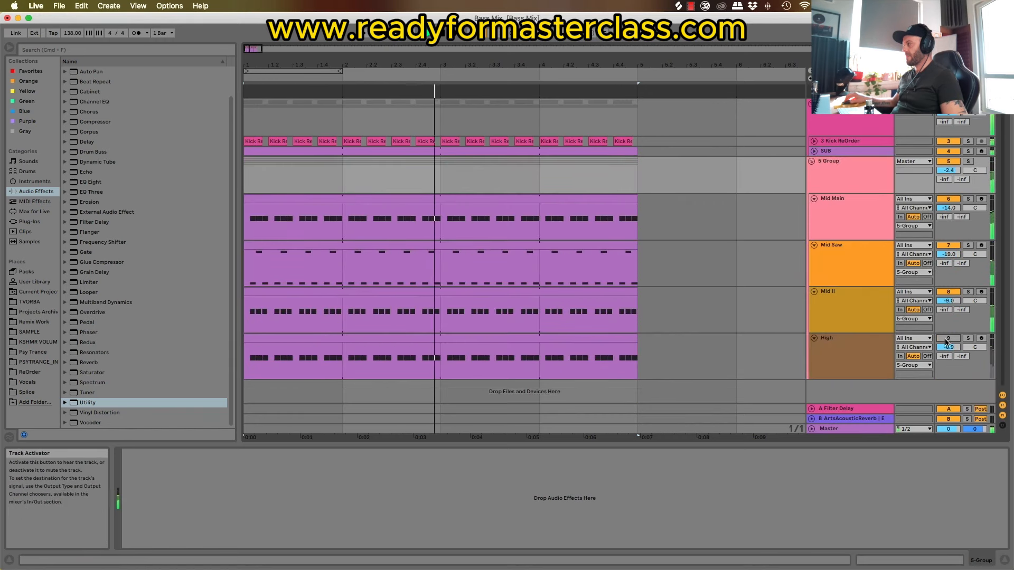
click(947, 340)
click(952, 283)
click(952, 293)
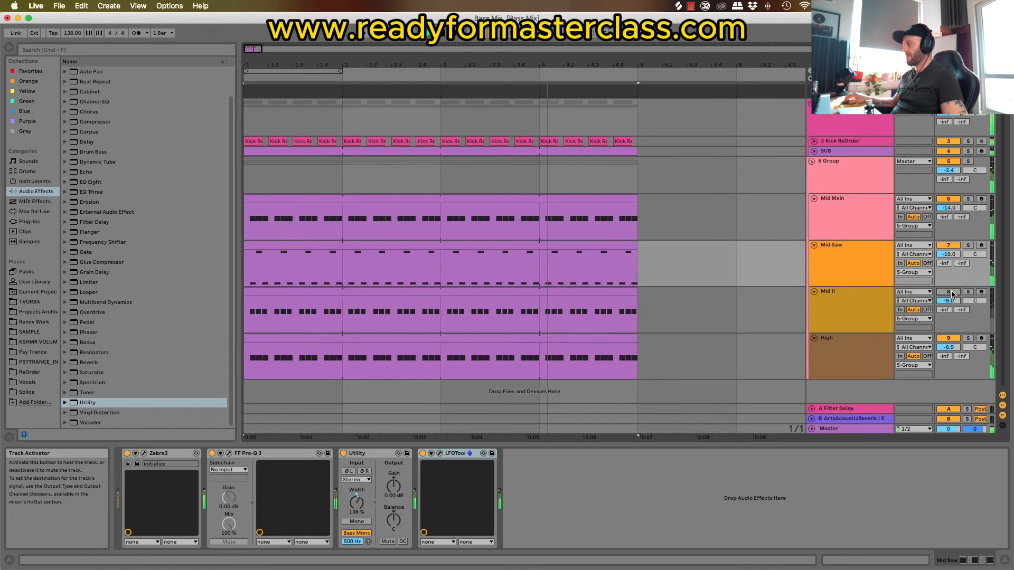
click(952, 294)
click(949, 246)
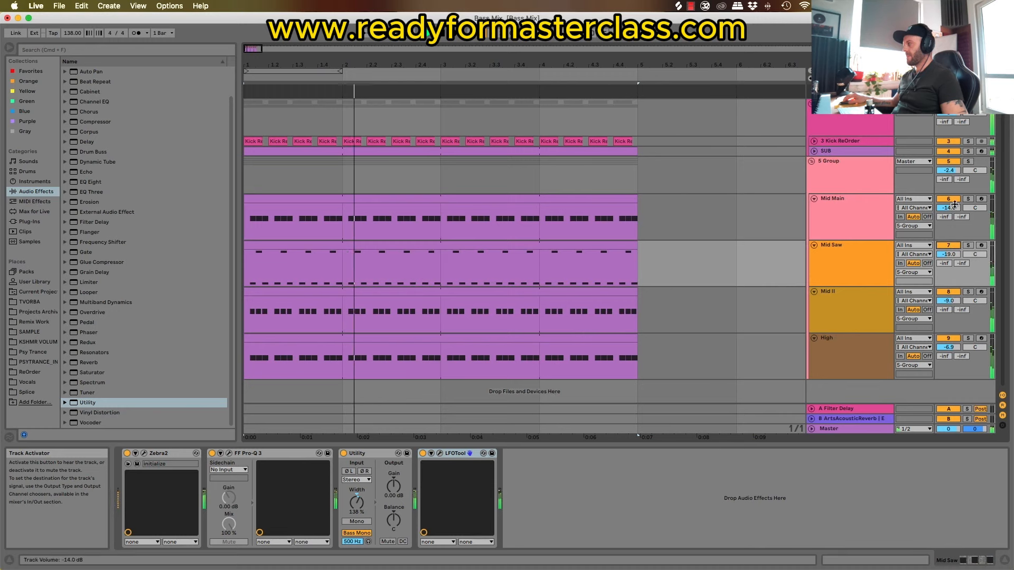
Step: Pull the start of Mid Main's LFOTool volume curve lower for deeper ducking
click(843, 201)
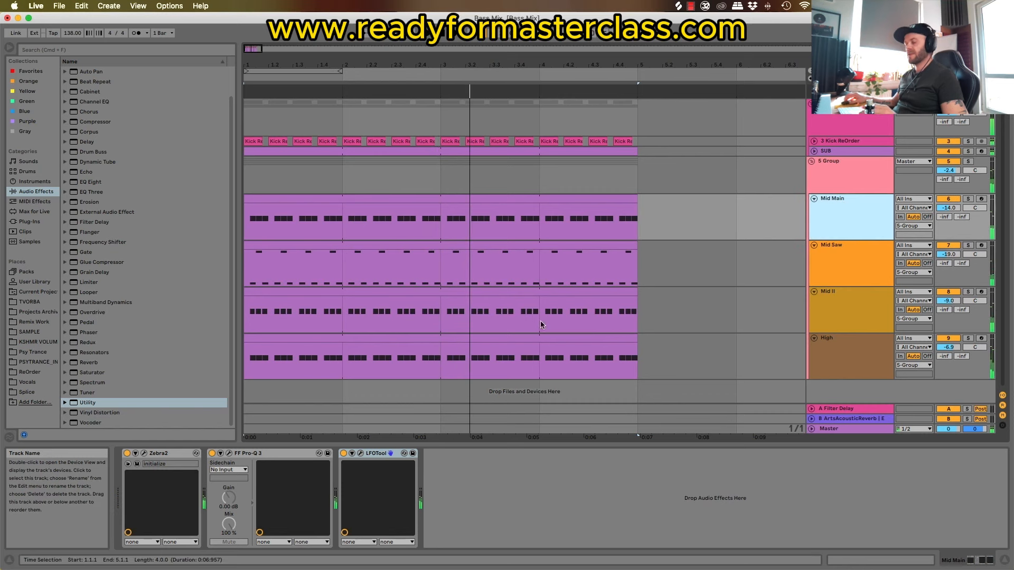
click(361, 454)
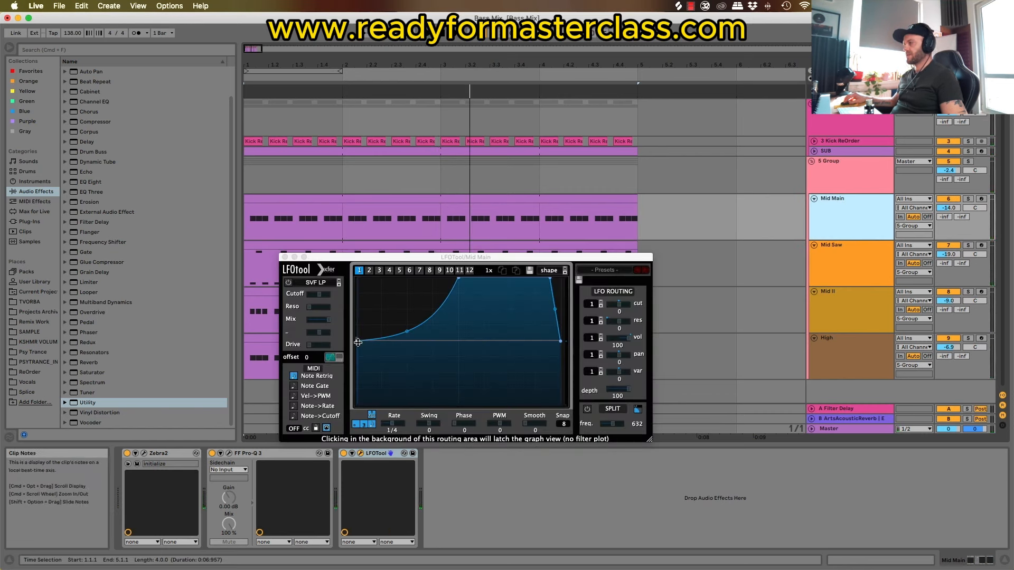
drag(358, 343, 355, 366)
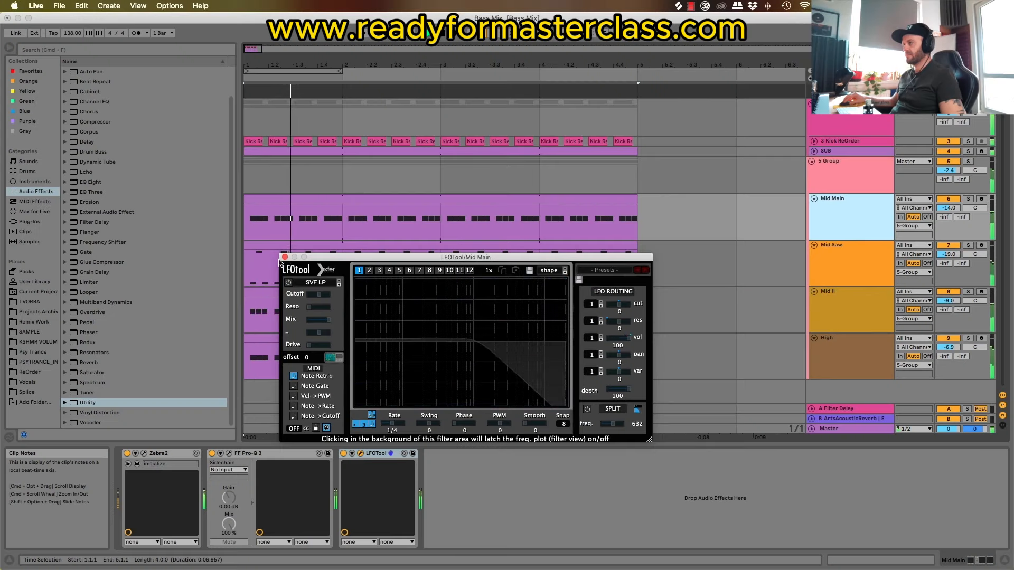
Step: Set the mid and high bass group's volume to -5.2 dB in the Session view mixer and return to the arrangement
click(844, 175)
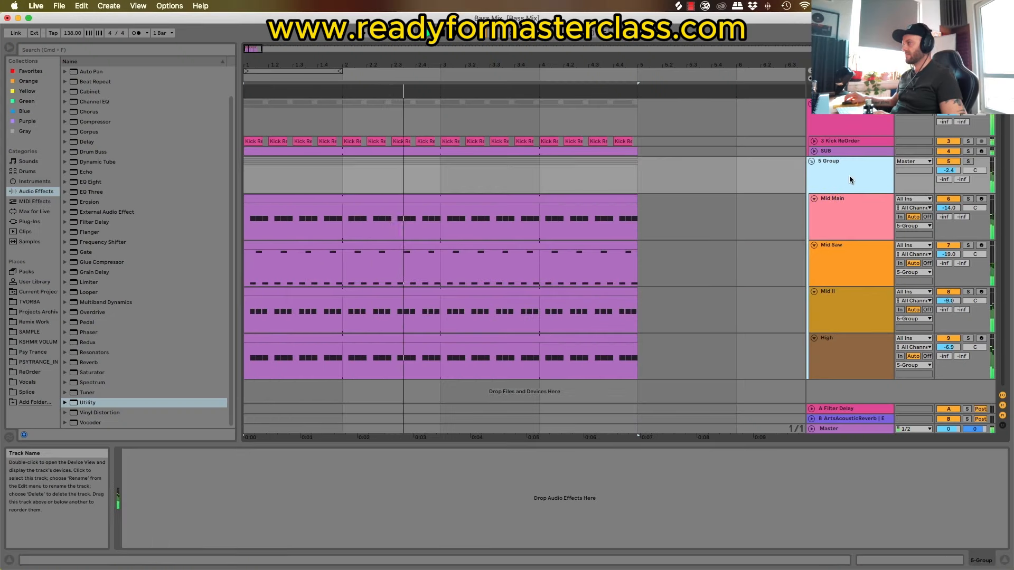
key(Tab)
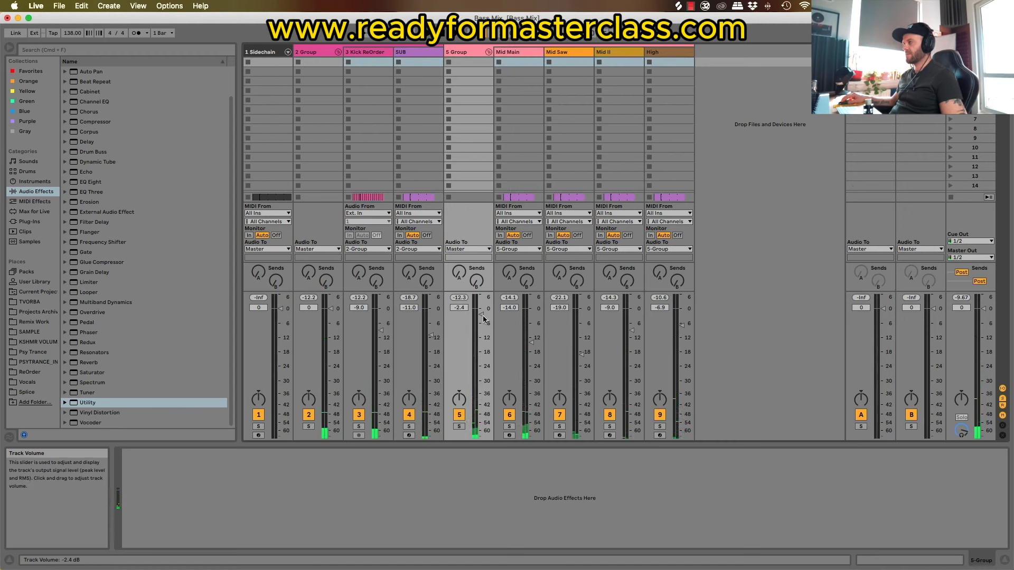
drag(481, 325, 481, 325)
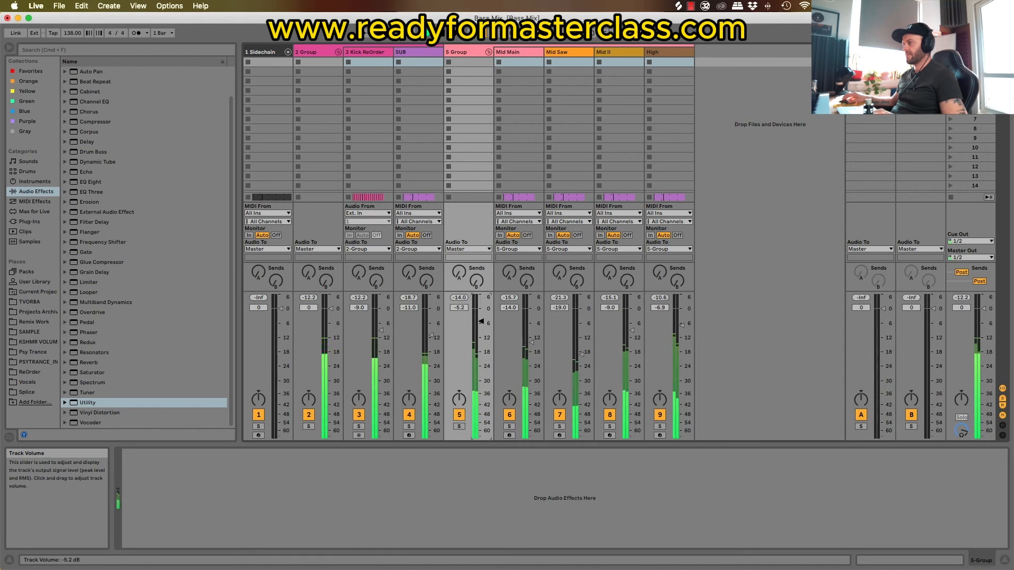
key(Tab)
Step: Solo Mid II, set its Pro-Q 3 low cut to 24 dB/oct, and raise the cut's frequency slightly
click(840, 297)
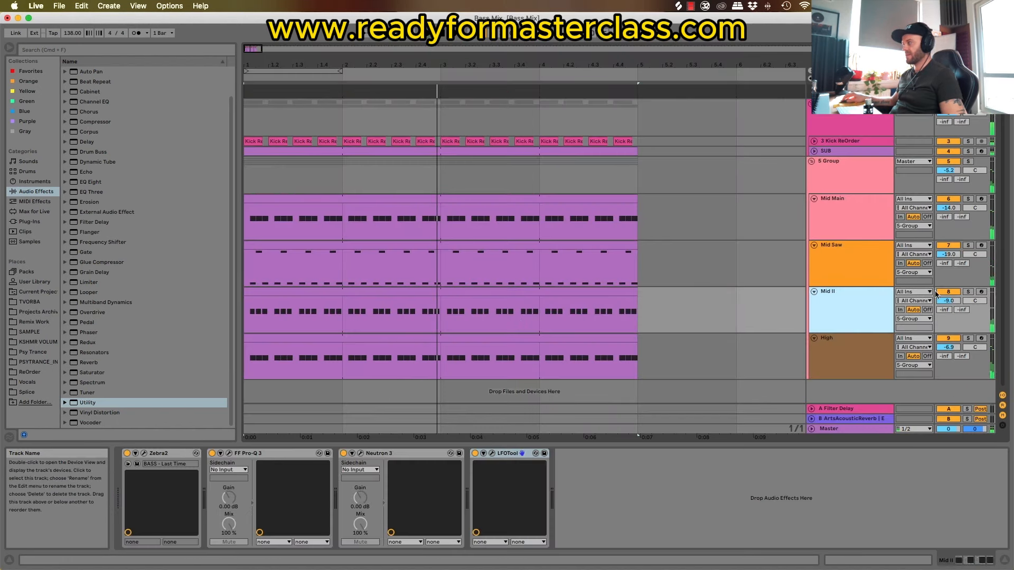
click(968, 292)
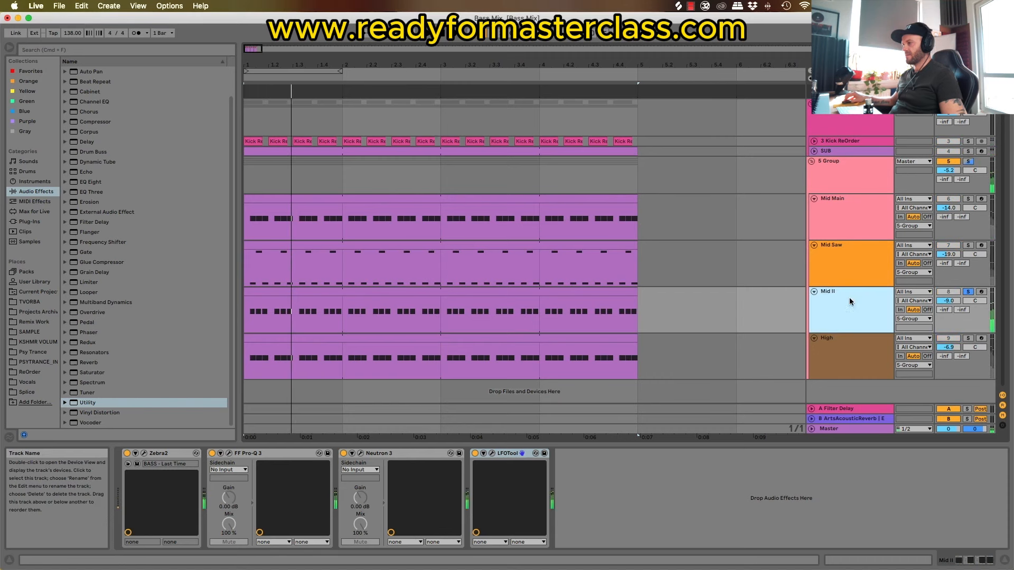
click(228, 454)
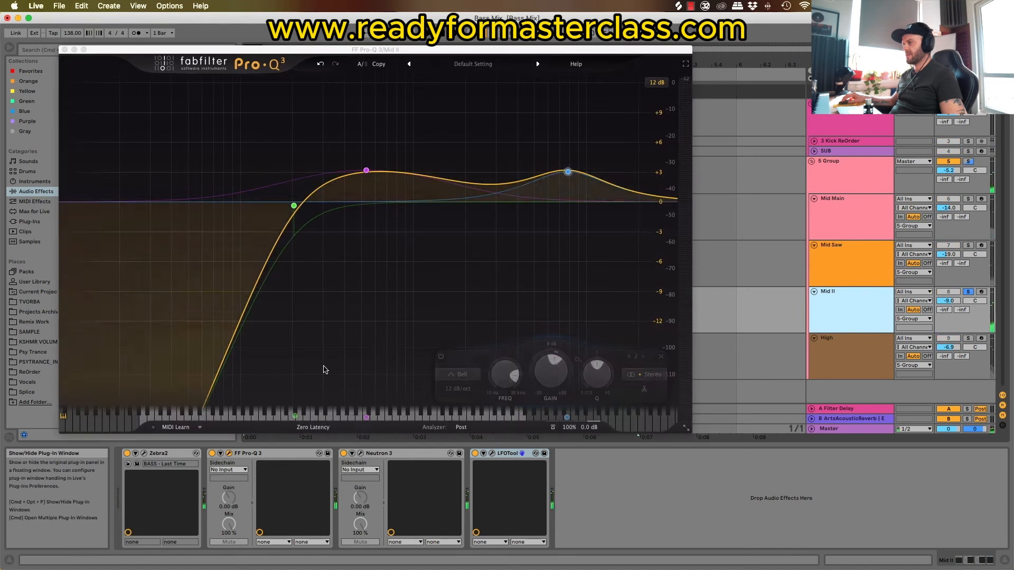
click(294, 209)
click(202, 389)
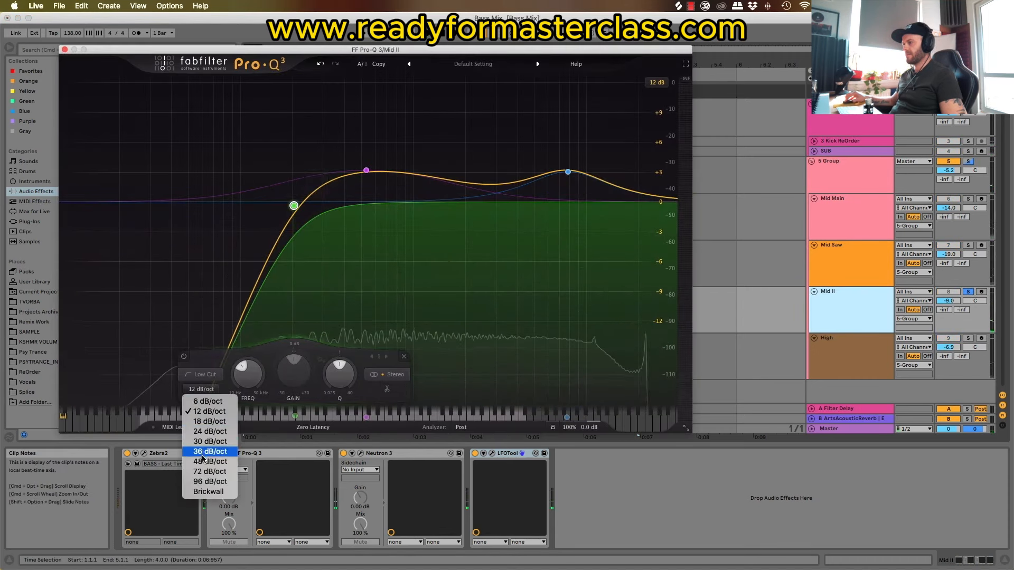
click(210, 431)
drag(294, 205, 311, 214)
Step: Solo Mid Main and set the low cut in its Pro-Q 3 to about 176.75 Hz
click(967, 245)
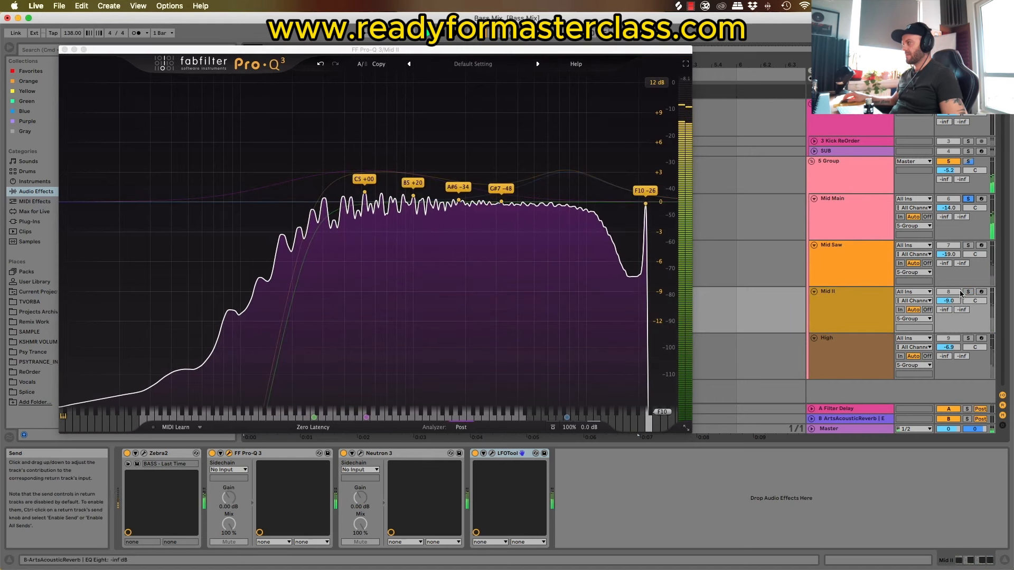
click(968, 201)
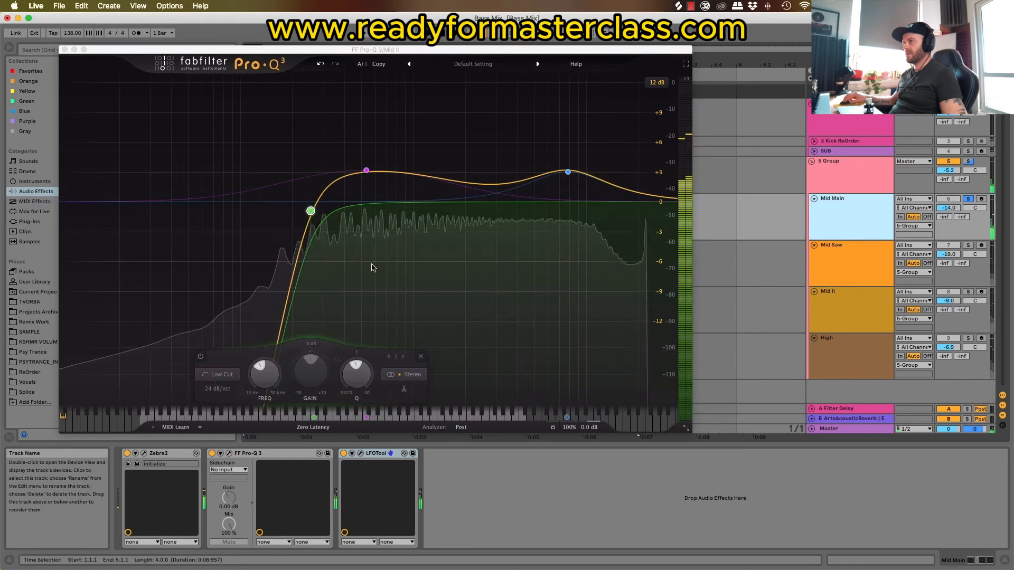
click(65, 49)
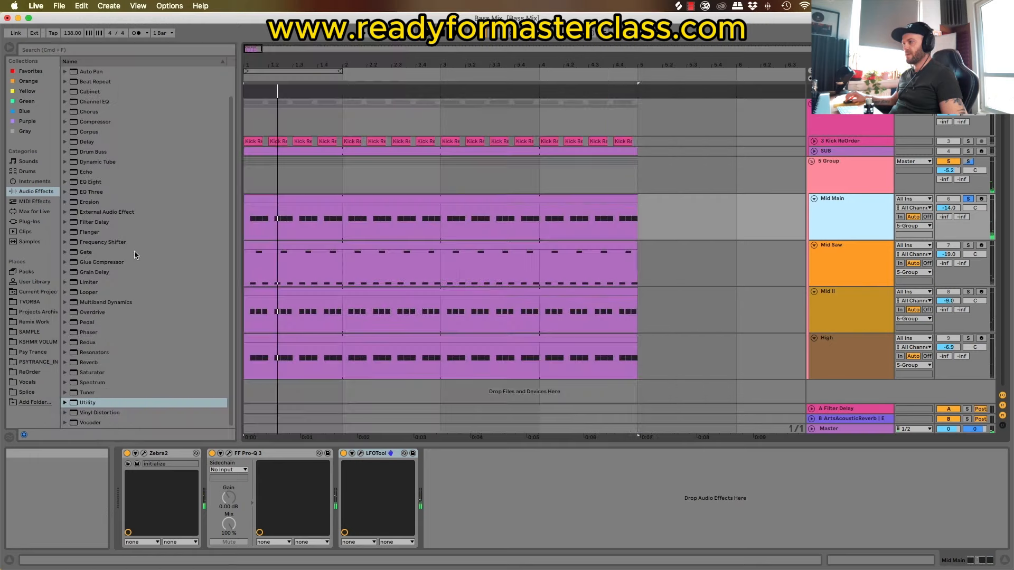
click(230, 454)
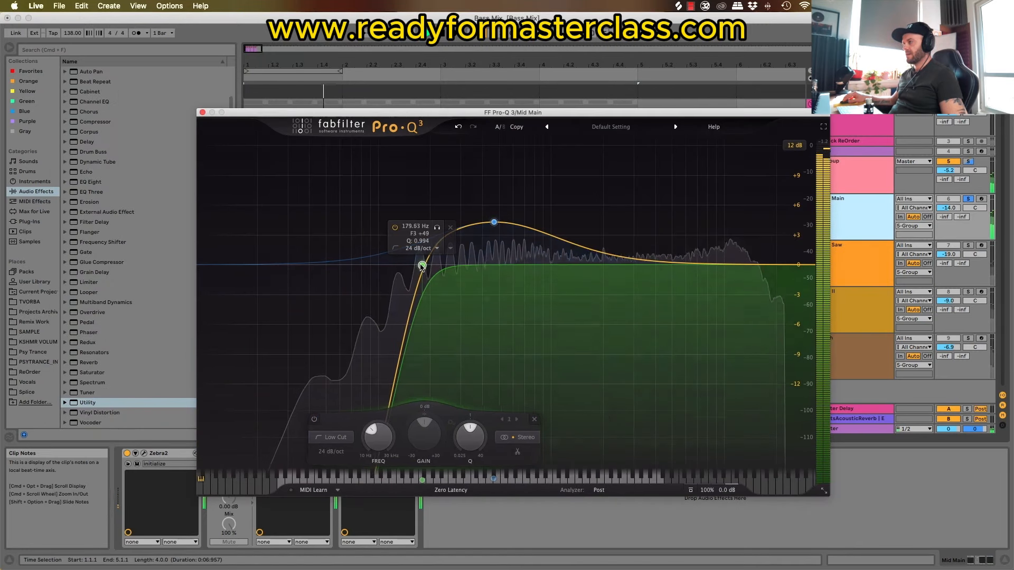
drag(422, 267, 422, 265)
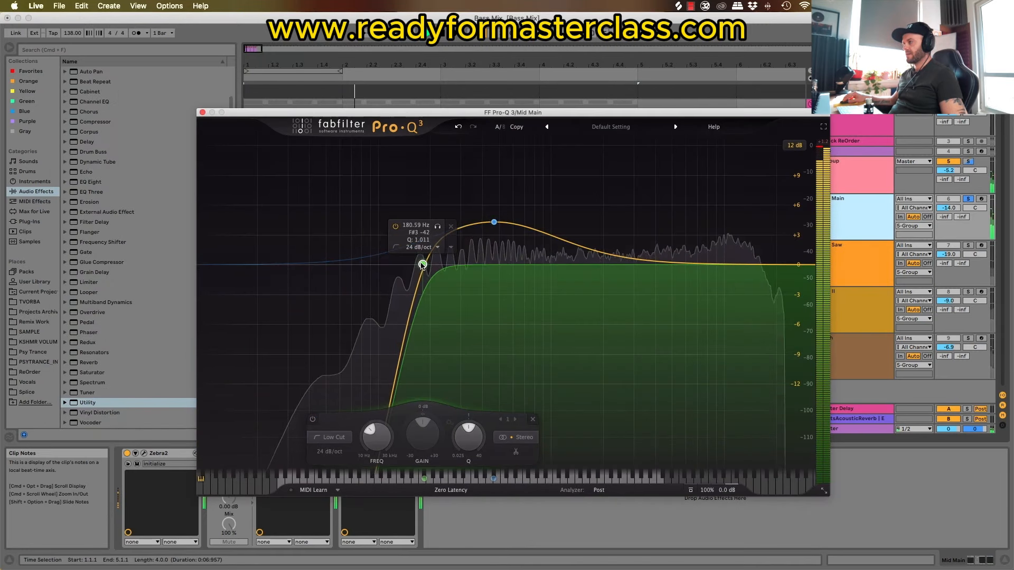
Step: Add a gentle 12 dB/oct high shelf boost to Mid Main's Pro-Q 3 and close the plug-in window
click(202, 112)
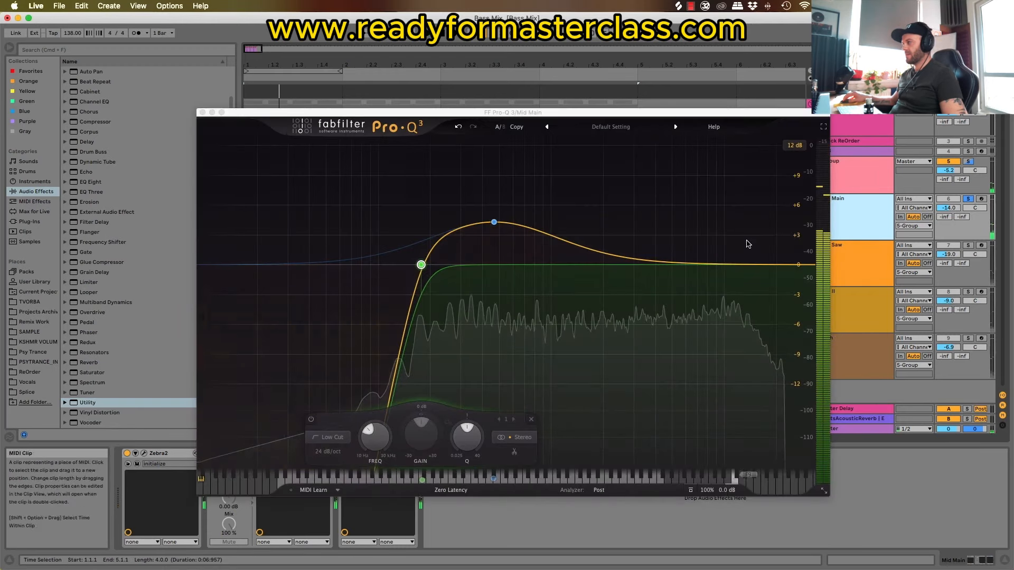
drag(728, 265, 722, 229)
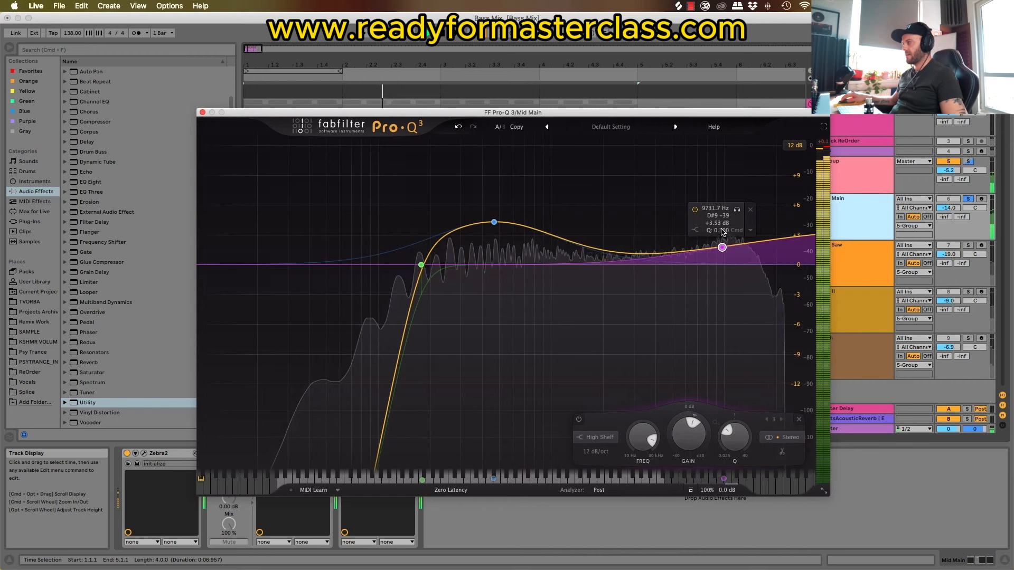
click(202, 112)
Step: Clear the solos, play the full mix, and collapse the mid and high bass group
click(971, 162)
click(971, 161)
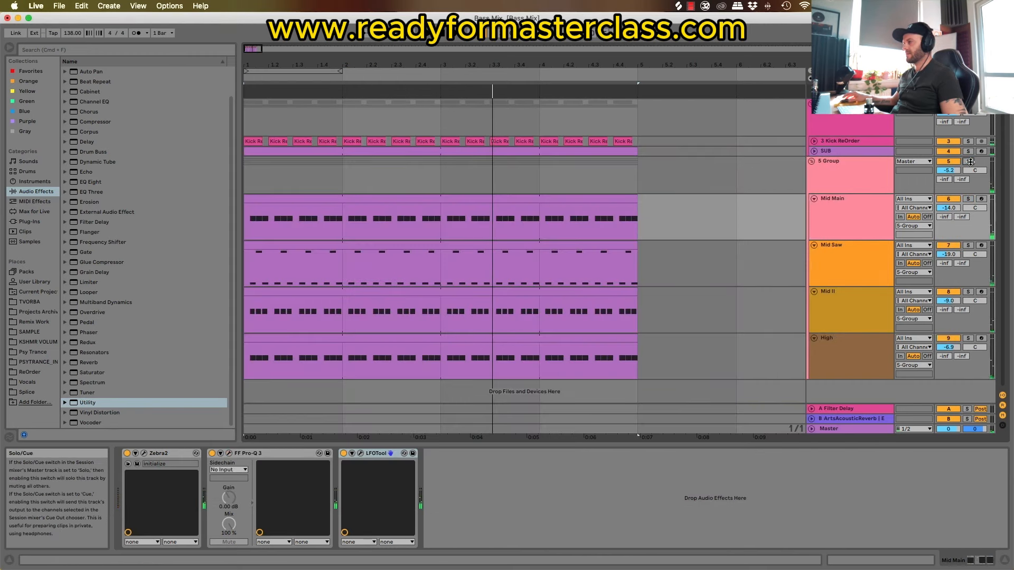
key(space)
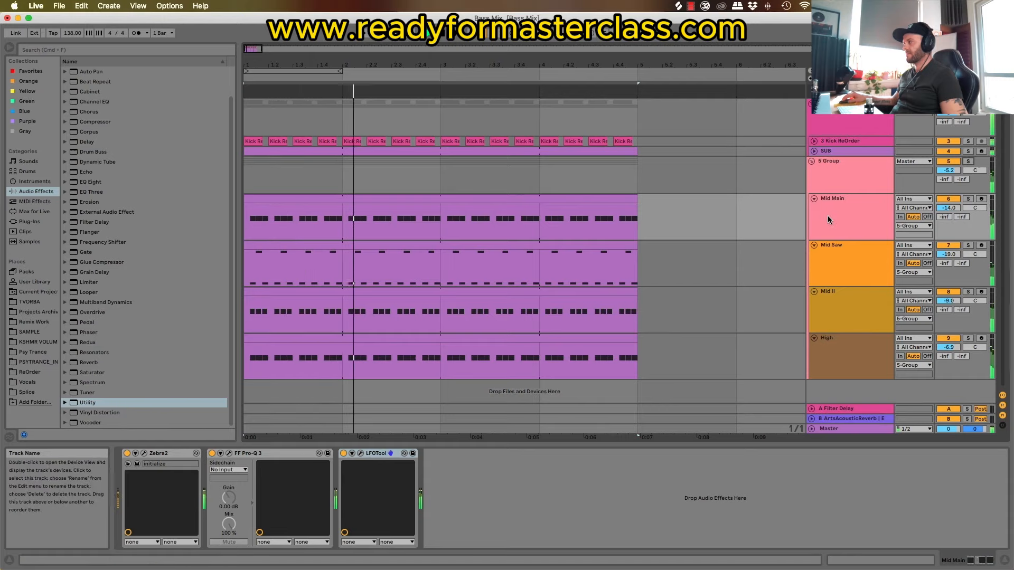
click(811, 161)
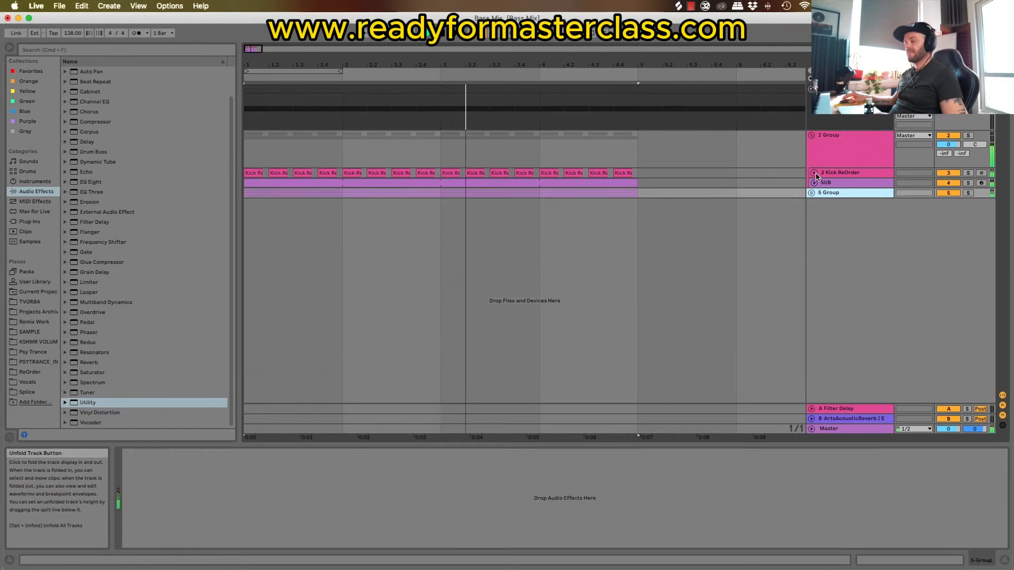